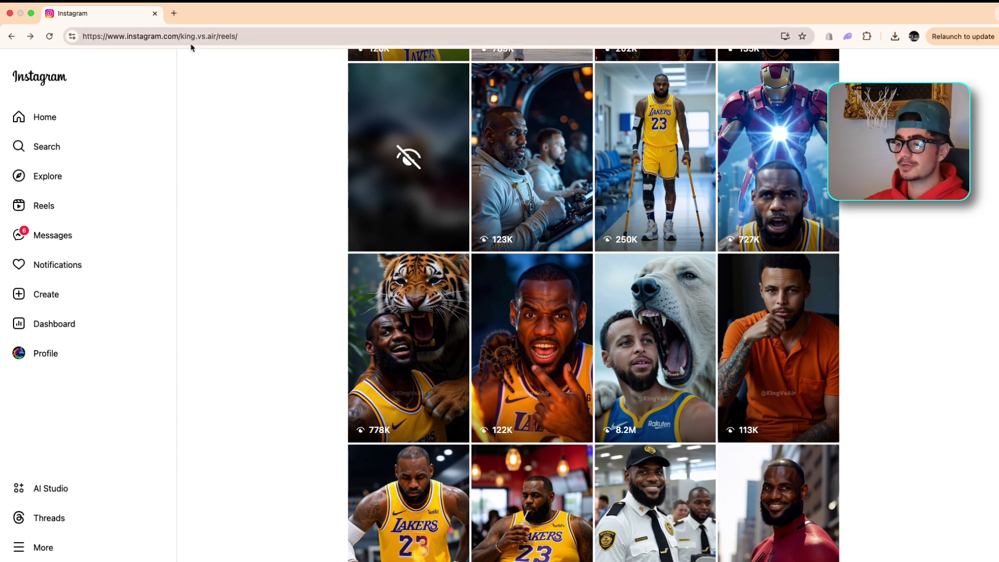
- Open Replicate in a new browser tab and go to the lucataco/flux-dev-lora model from the recent predictions
{"action": "left_click", "coordinate": [174, 14]}
{"action": "type", "text": "replic"}
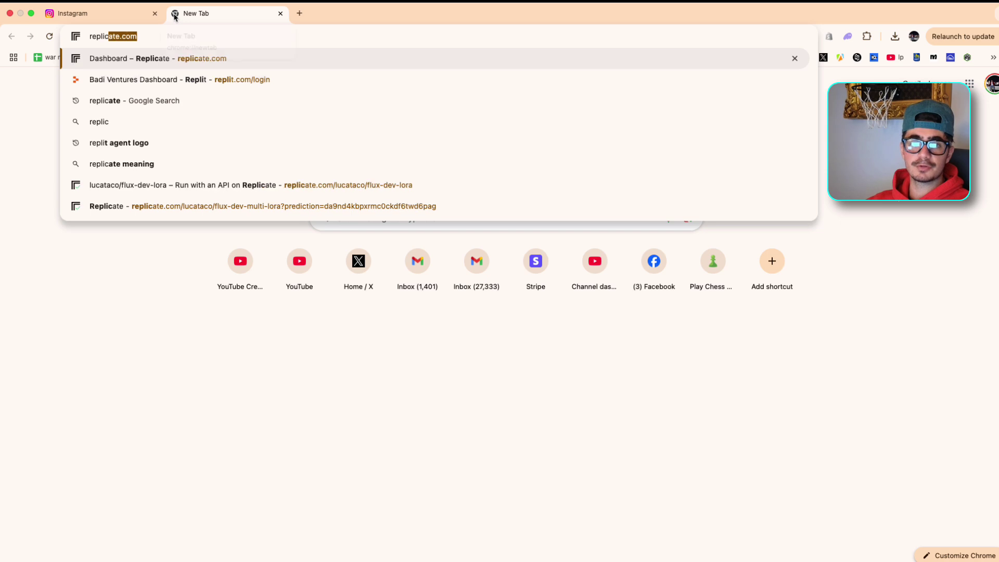
{"action": "key", "text": "Return"}
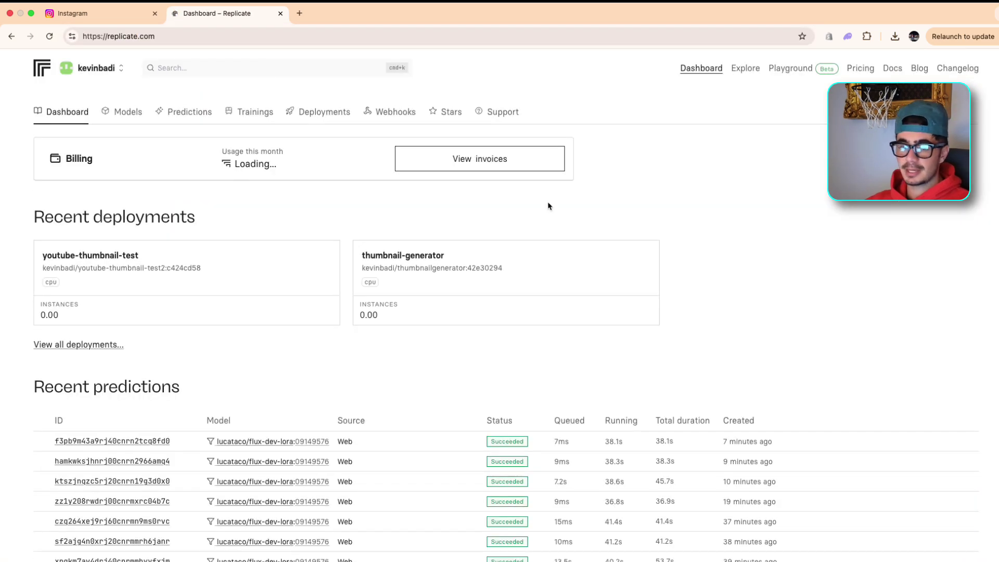
{"action": "scroll", "coordinate": [283, 334], "scroll_direction": "down", "scroll_amount": 2}
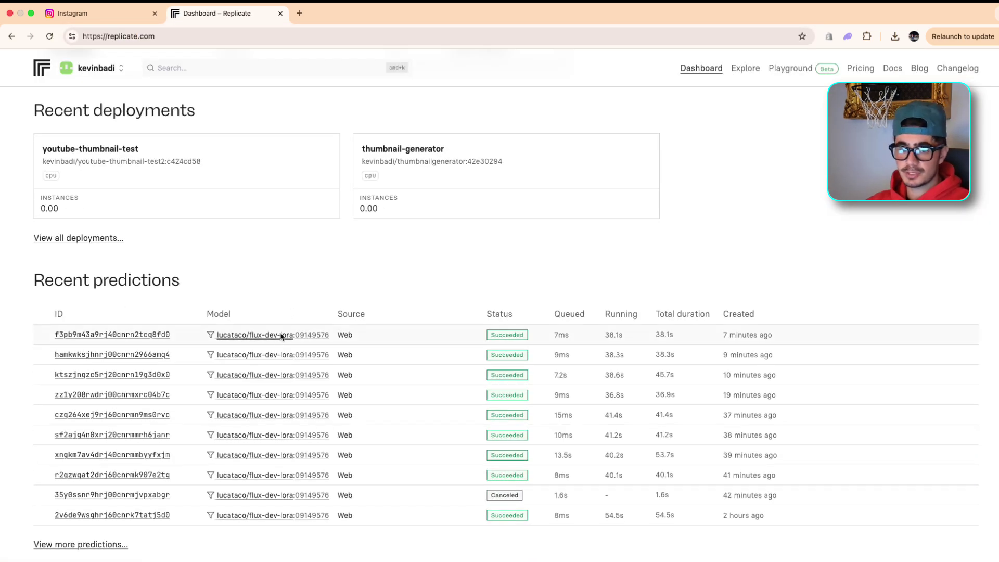
{"action": "left_click", "coordinate": [281, 335]}
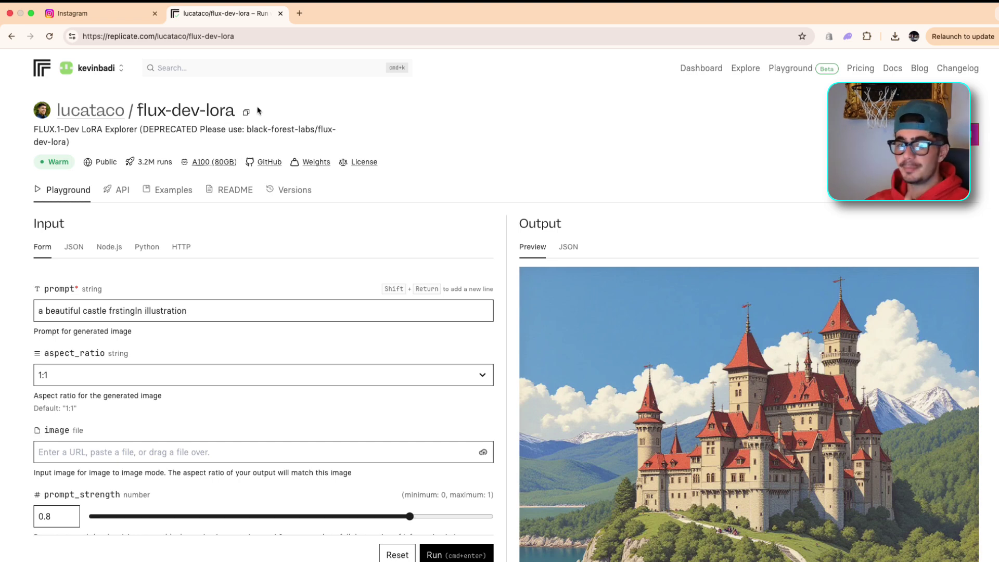
- Replace the prompt with "Steph Curry in a golden state warriors uniform, in the middle of the amazon rainforest. With a tiger that is sprinting at him."
{"action": "scroll", "coordinate": [346, 263], "scroll_direction": "down", "scroll_amount": 2}
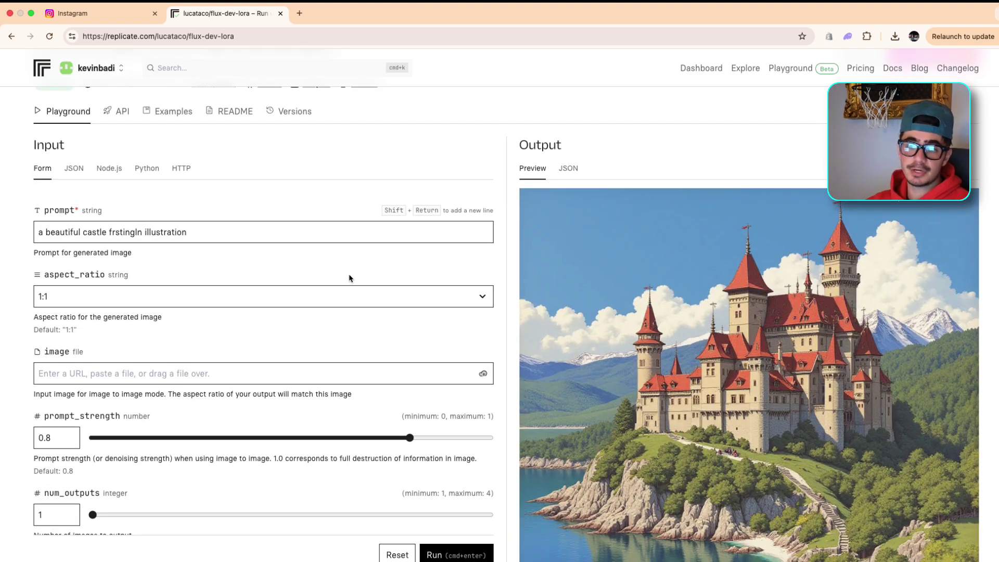
{"action": "left_click_drag", "start_coordinate": [212, 234], "coordinate": [31, 239]}
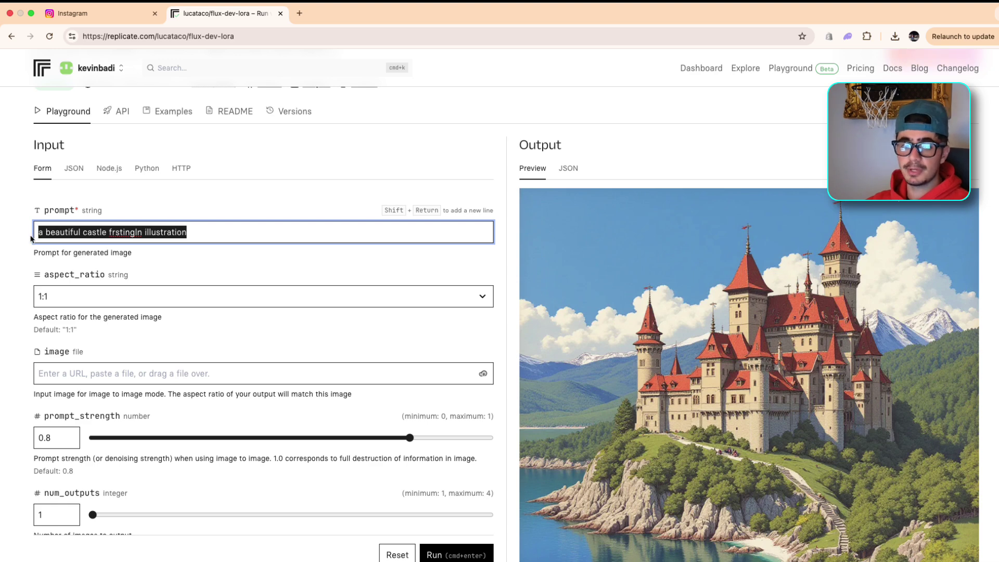
{"action": "key", "text": "BackSpace"}
{"action": "type", "text": "Steph Curr"}
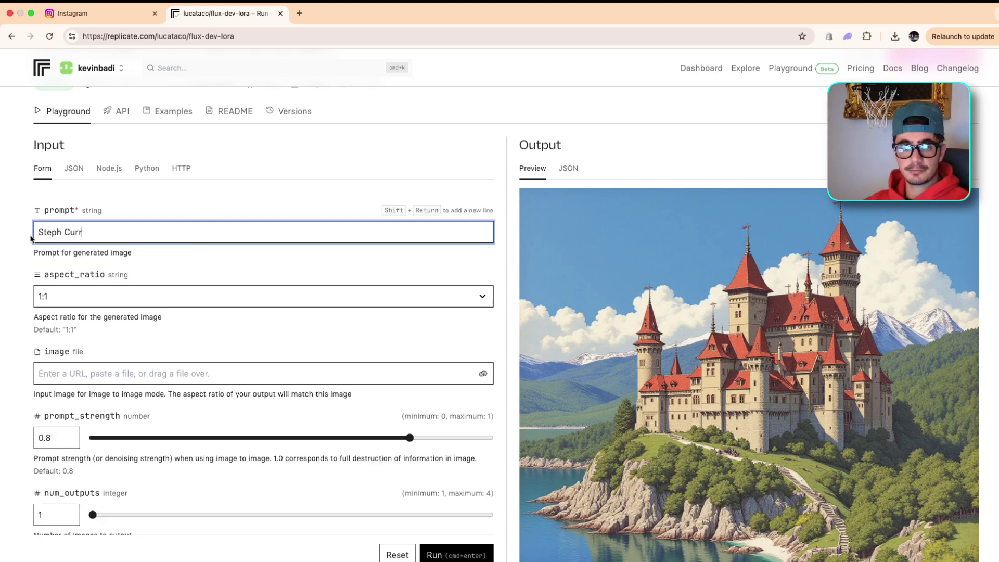
{"action": "type", "text": "y in a golden s"}
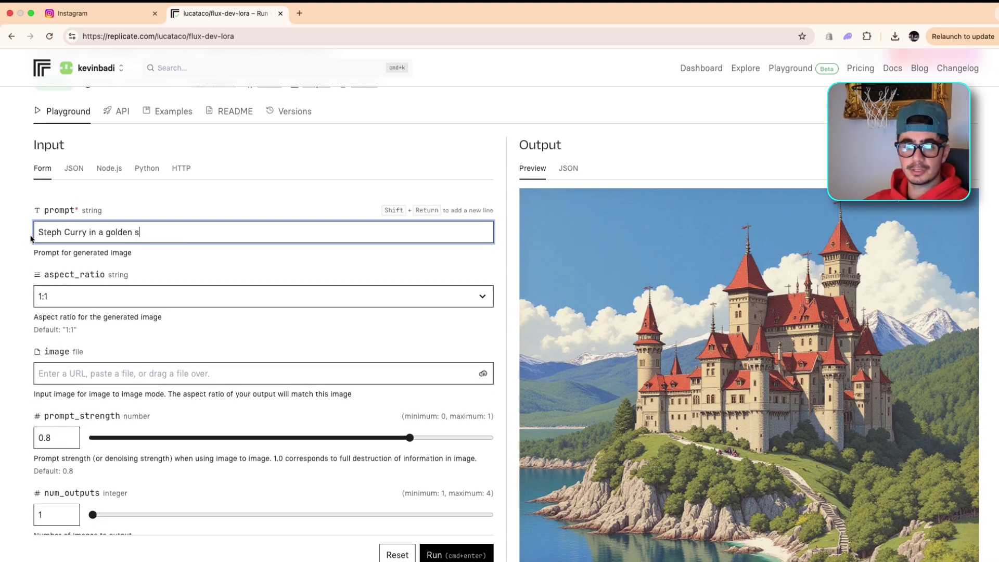
{"action": "type", "text": "tate warriors un"}
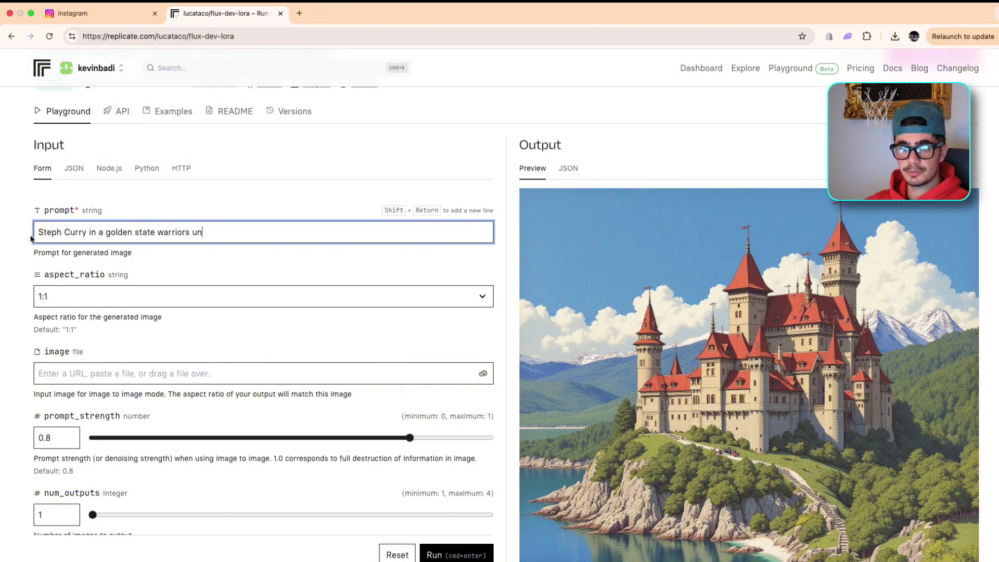
{"action": "type", "text": "iform, in the middle of the "}
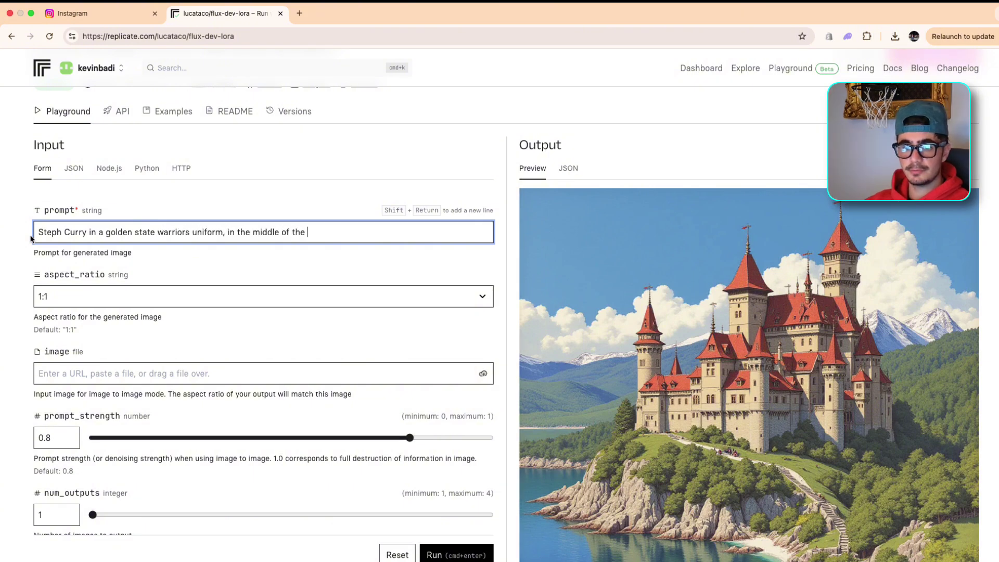
{"action": "type", "text": "amazon rainforest. W"}
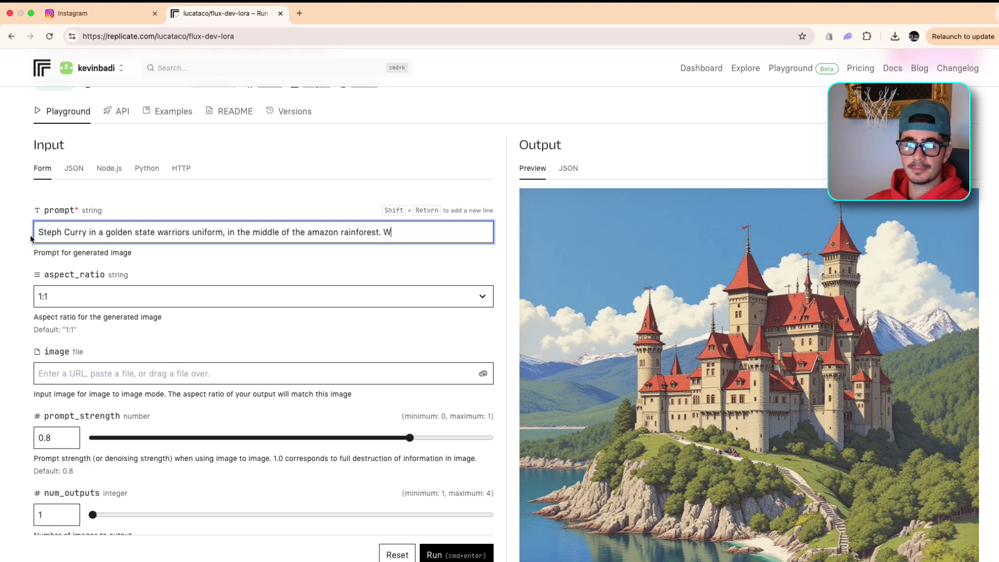
{"action": "type", "text": "ith a tiger"}
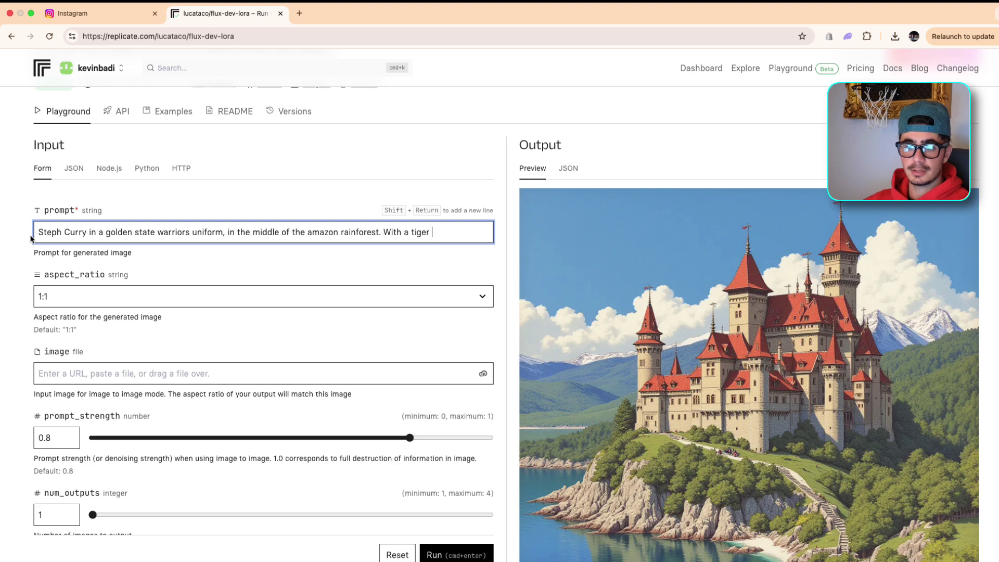
{"action": "type", "text": "t tthat i"}
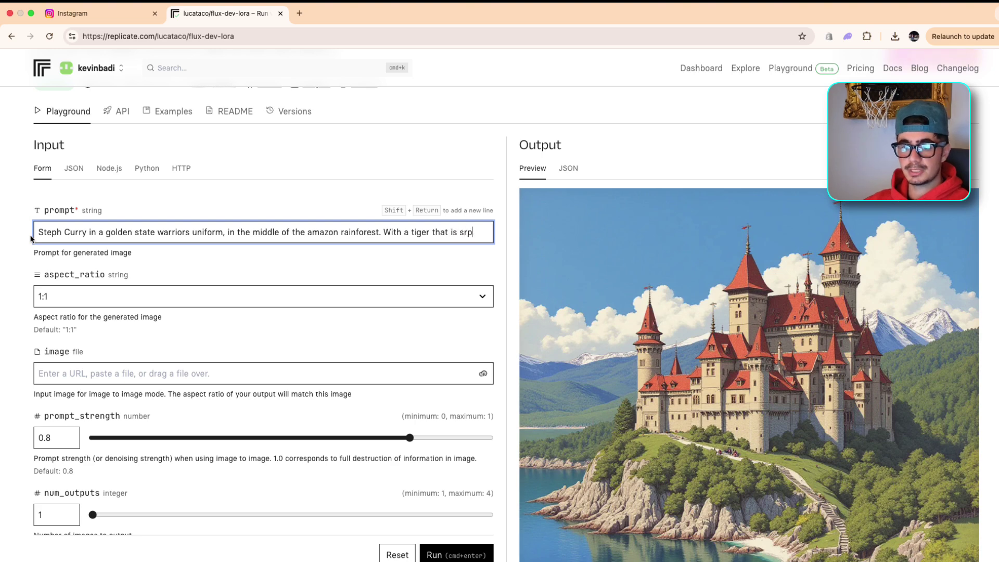
{"action": "type", "text": "s sprinting at him. Step"}
- Add to the prompt "Steph is running directly at the camera, and is in shock and screaming for his life. ultrarealitics, 4k,"
{"action": "scroll", "coordinate": [175, 221], "scroll_direction": "down", "scroll_amount": 1}
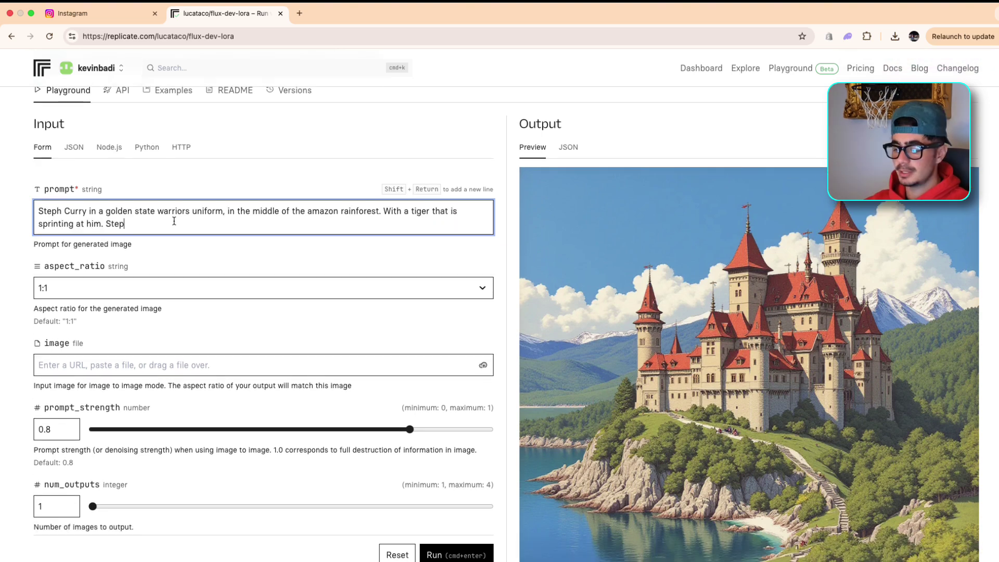
{"action": "type", "text": "h is running "}
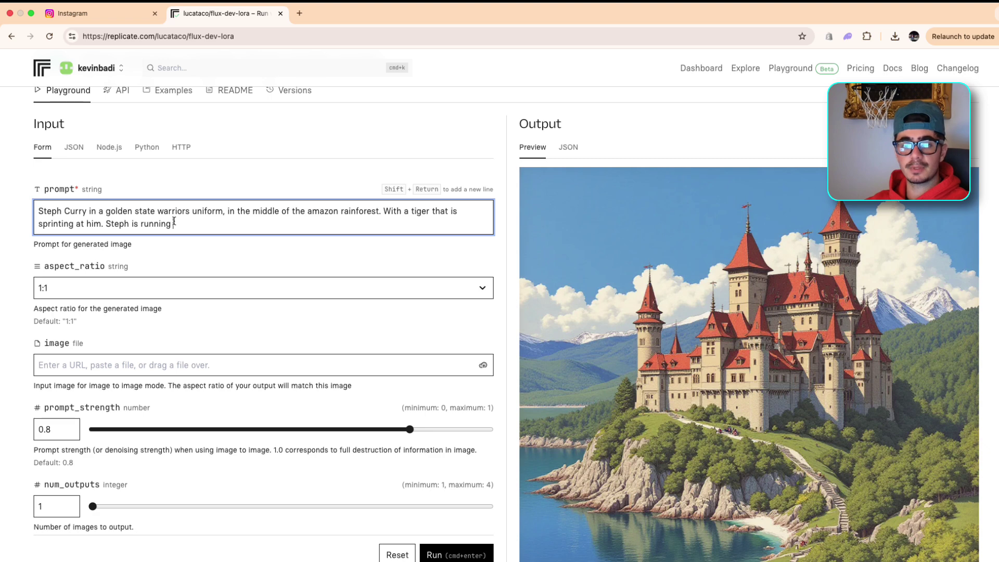
{"action": "type", "text": "currtly a"}
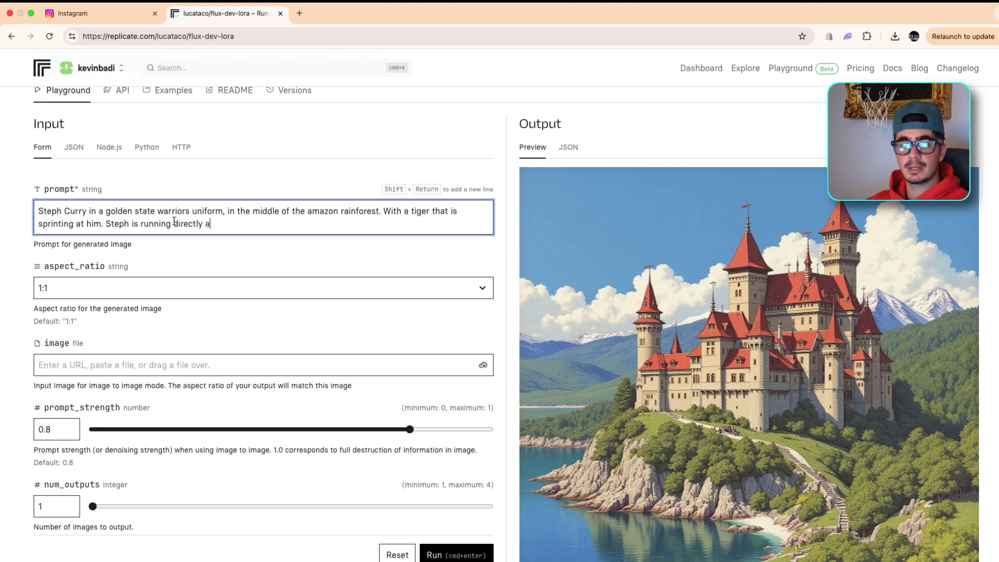
{"action": "type", "text": "t the camera"}
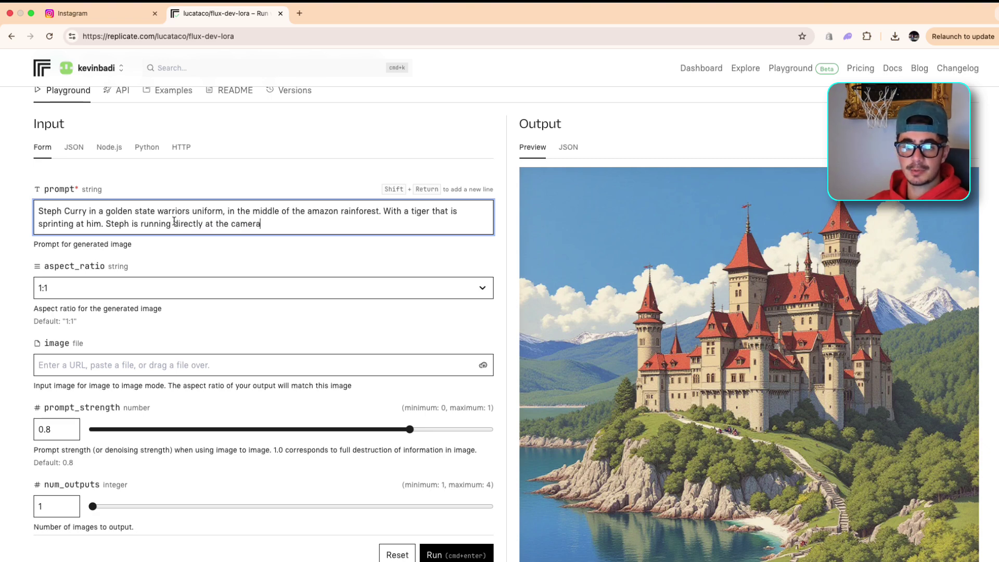
{"action": "type", "text": ", and is i"}
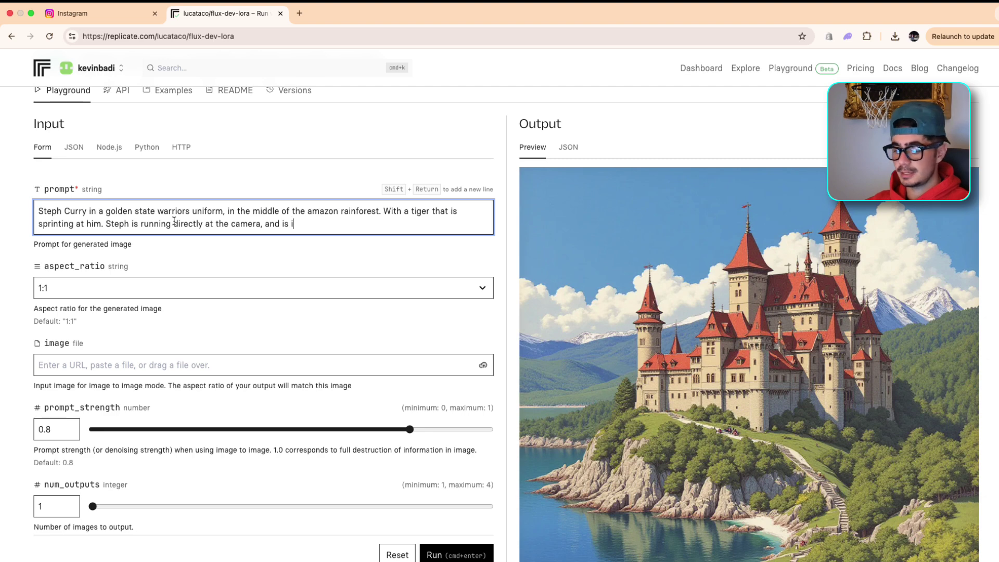
{"action": "type", "text": "n shock and sc"}
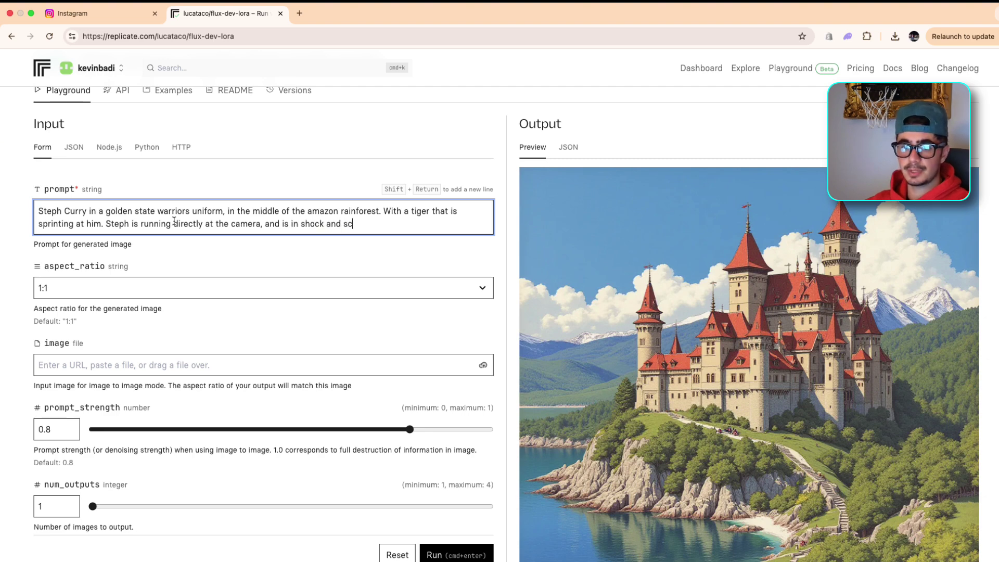
{"action": "type", "text": "reaming for his "}
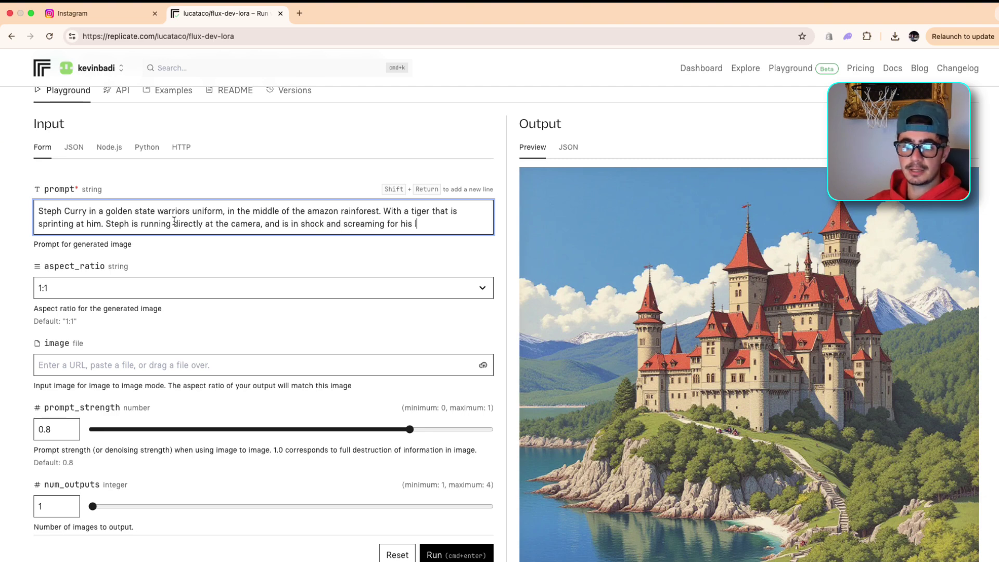
{"action": "type", "text": "life. "}
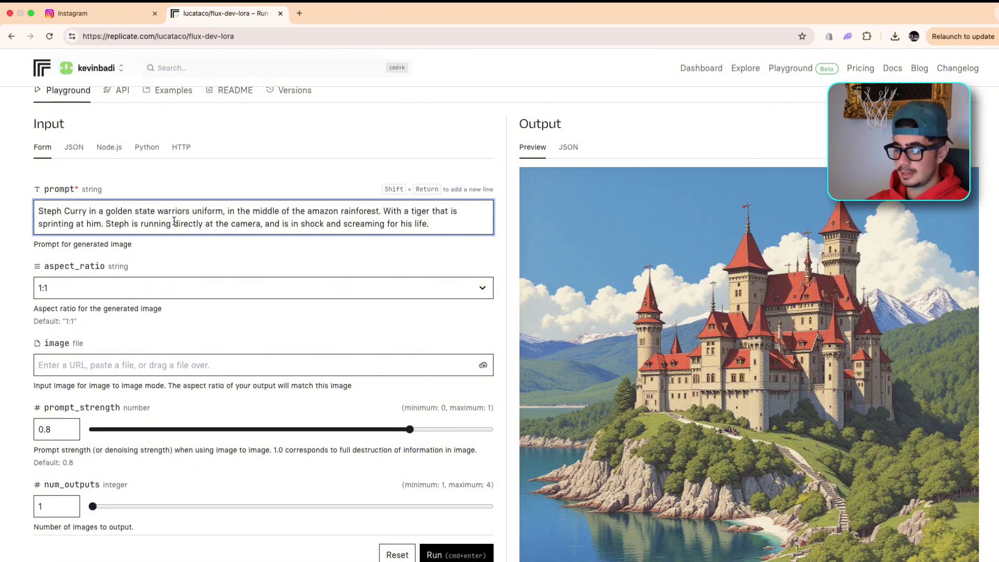
{"action": "type", "text": "ultr"}
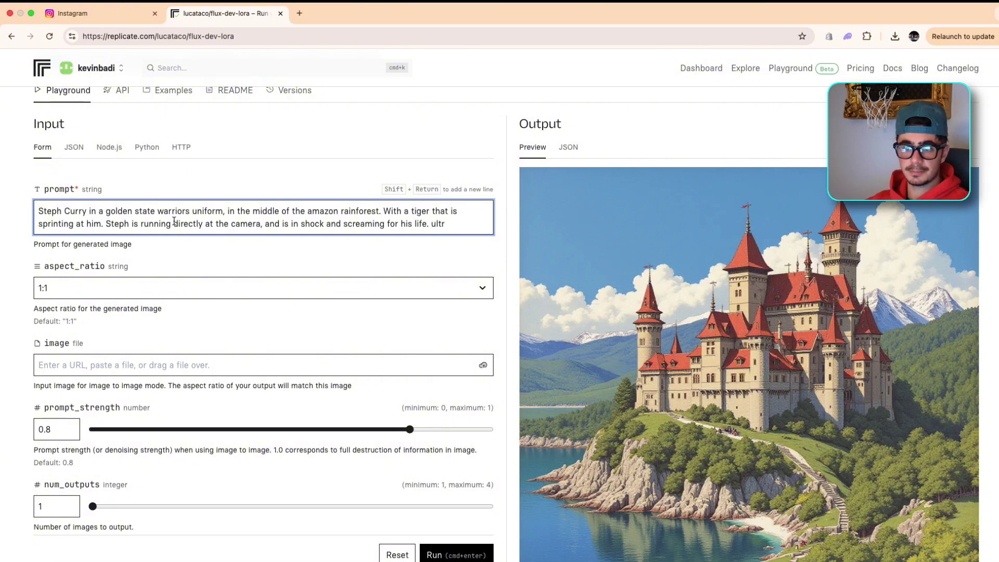
{"action": "type", "text": "asrealitics, 4k,"}
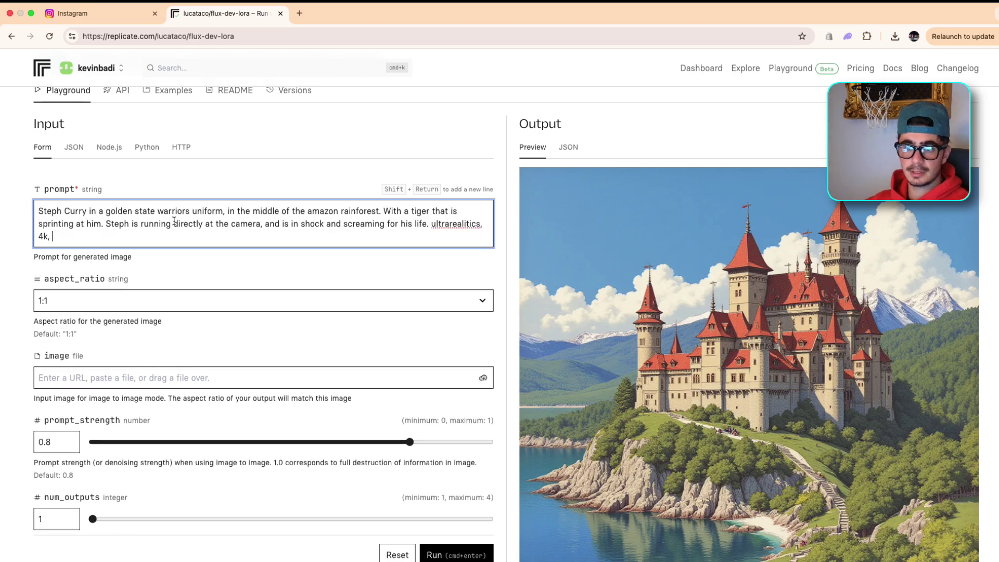
- Generate 4 output images from the prompt at a 9:16 aspect ratio
{"action": "left_click", "coordinate": [142, 307]}
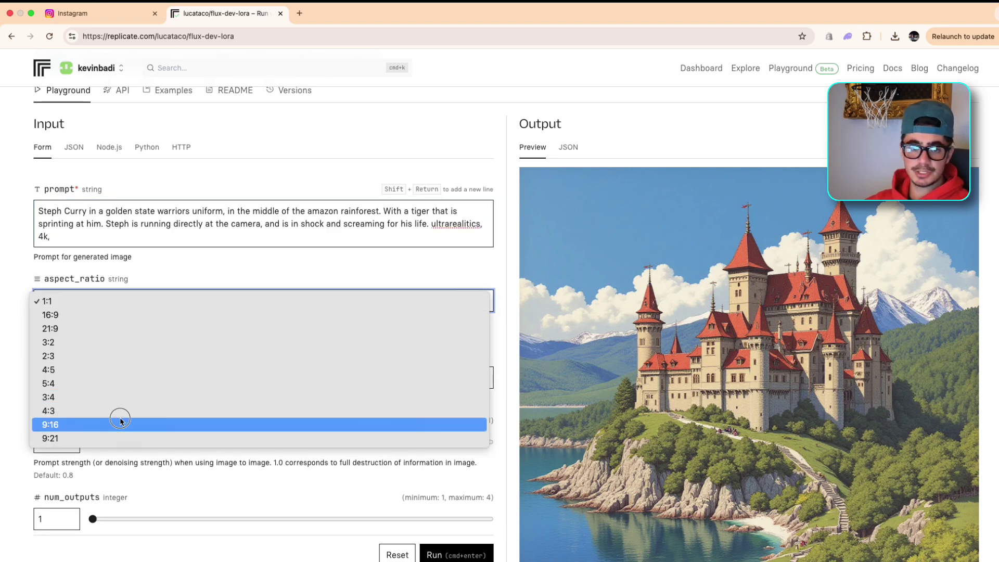
{"action": "left_click", "coordinate": [249, 304]}
{"action": "scroll", "coordinate": [249, 304], "scroll_direction": "down", "scroll_amount": 4}
{"action": "scroll", "coordinate": [249, 304], "scroll_direction": "down", "scroll_amount": 4}
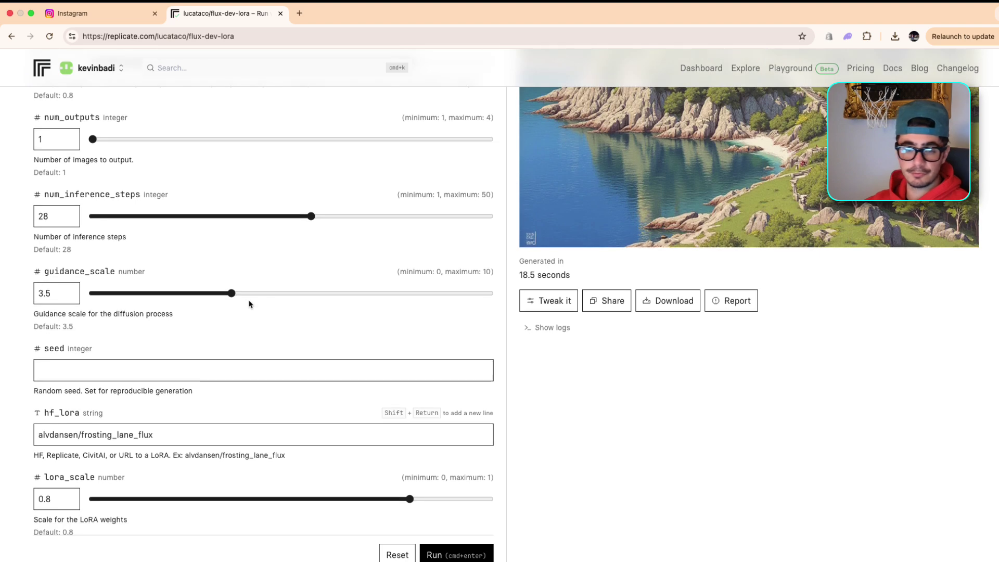
{"action": "scroll", "coordinate": [249, 303], "scroll_direction": "up", "scroll_amount": 3}
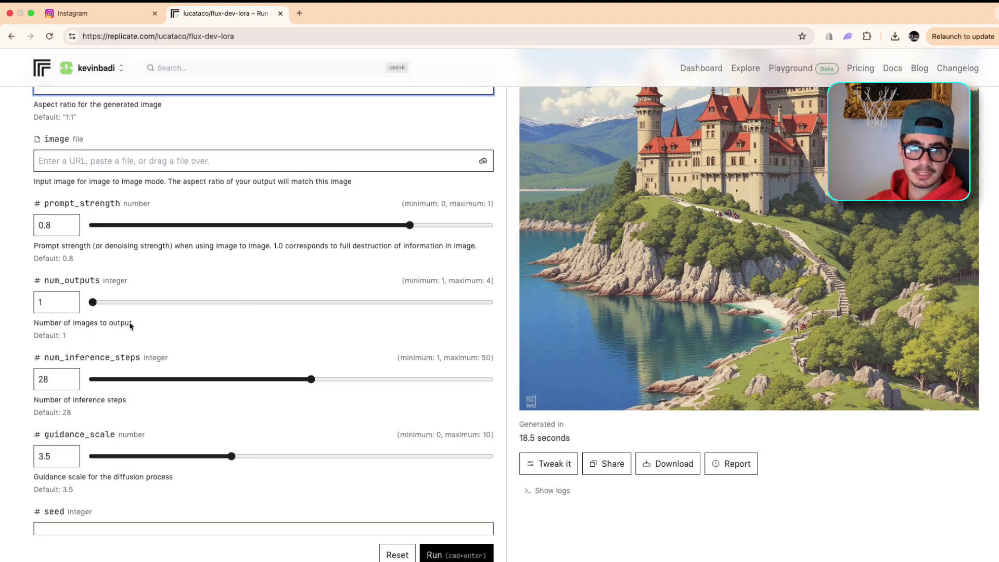
{"action": "left_click_drag", "start_coordinate": [167, 302], "coordinate": [432, 307]}
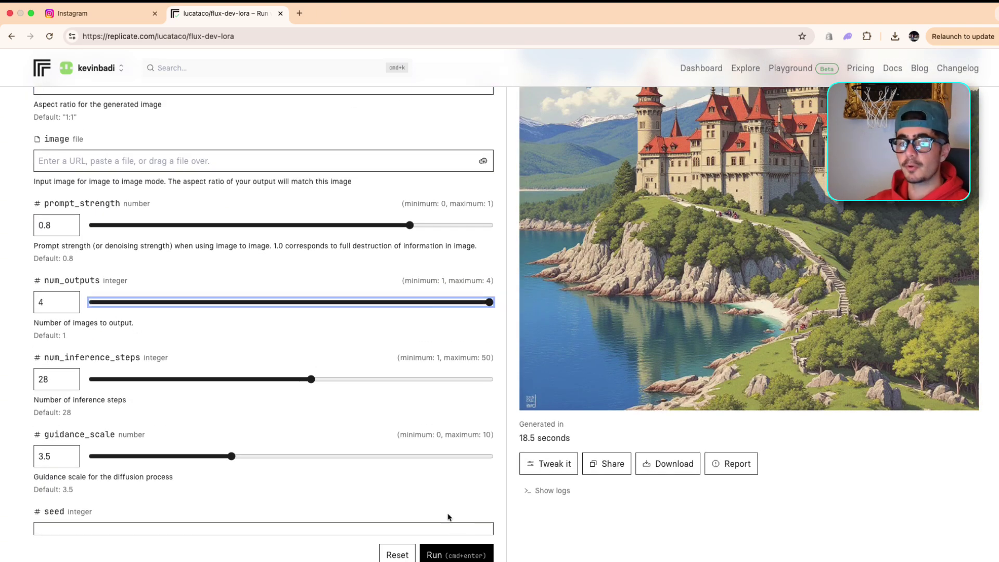
{"action": "left_click", "coordinate": [455, 554]}
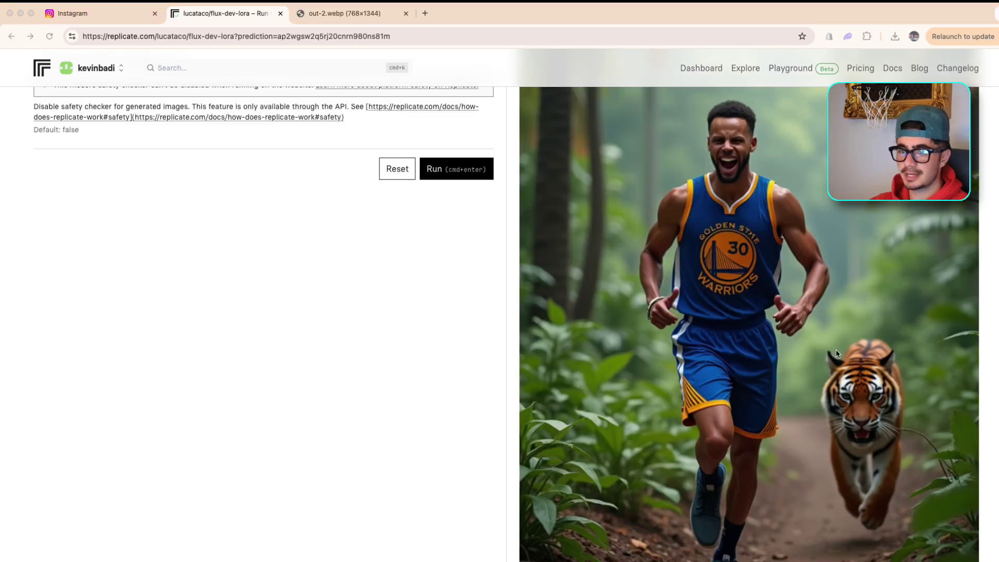
- Open the generated image of Steph Curry running ahead of the tiger separately and save it as out-1 in Downloads
{"action": "left_click", "coordinate": [774, 339]}
{"action": "right_click", "coordinate": [626, 317]}
{"action": "left_click", "coordinate": [648, 330]}
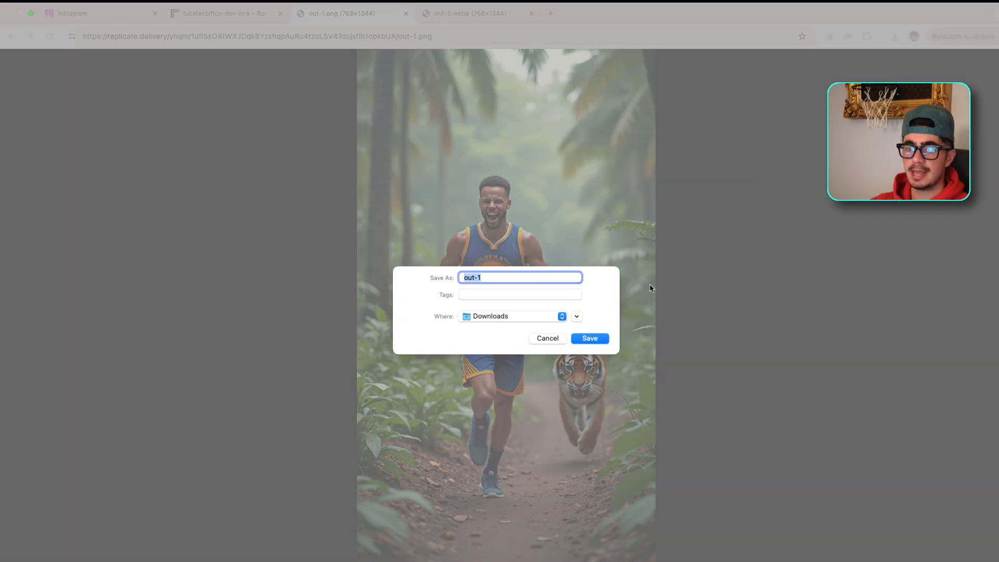
{"action": "left_click", "coordinate": [601, 338]}
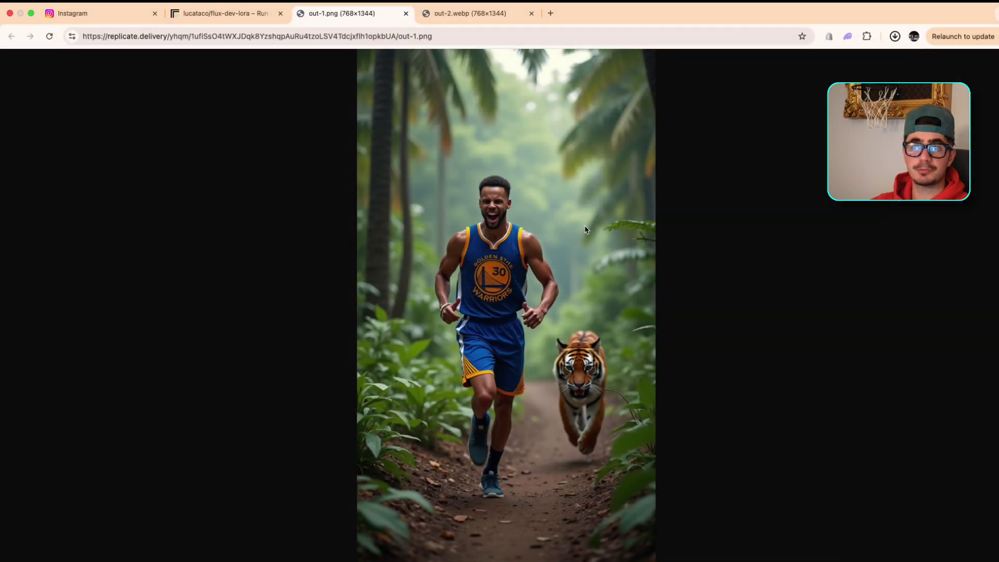
- Open Kling AI's image-to-video page in a new browser tab
{"action": "left_click", "coordinate": [550, 13]}
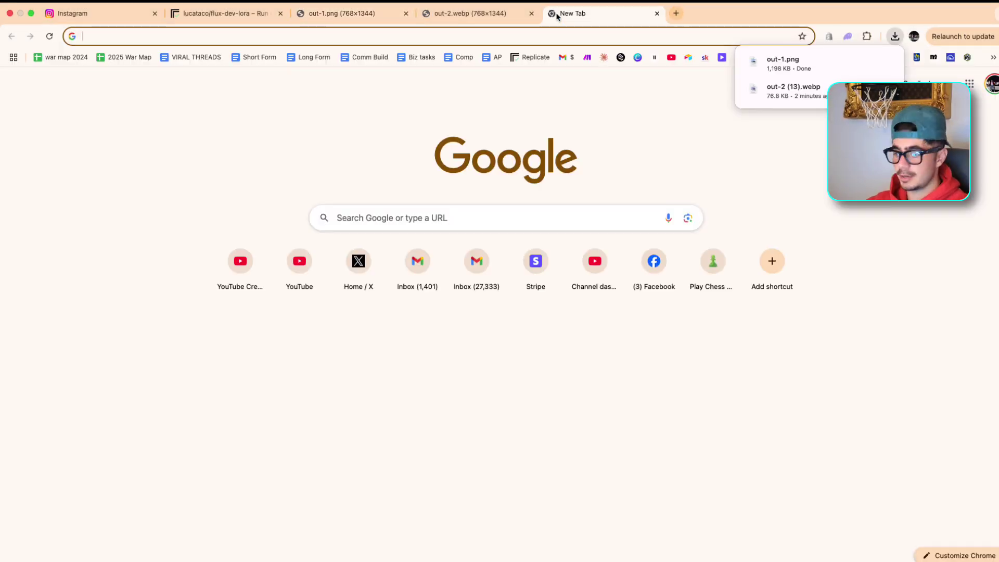
{"action": "type", "text": "kling"}
{"action": "key", "text": "Return"}
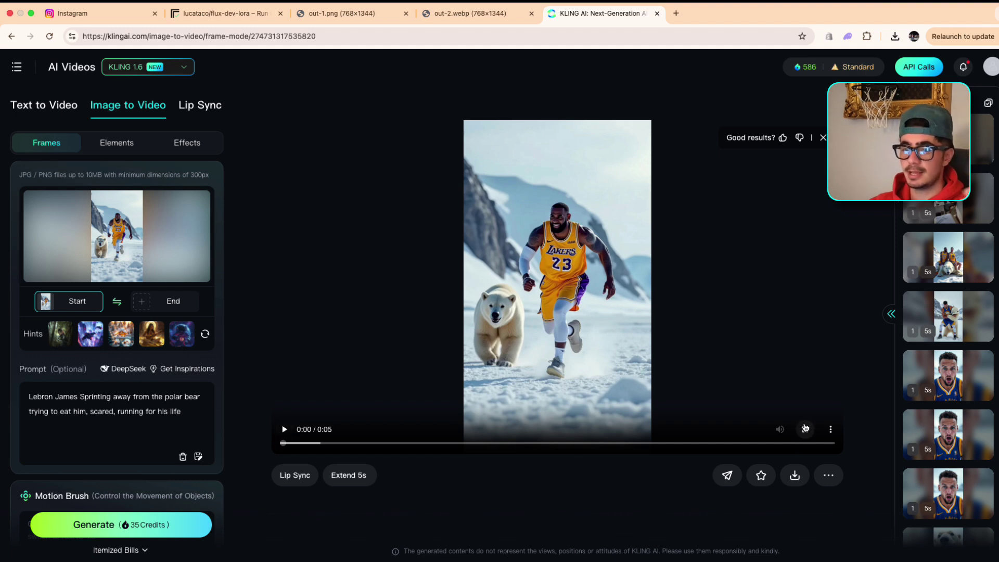
- Preview the existing polar bear chase video in full screen, then pause it and return to the image-to-video page
{"action": "left_click", "coordinate": [805, 430]}
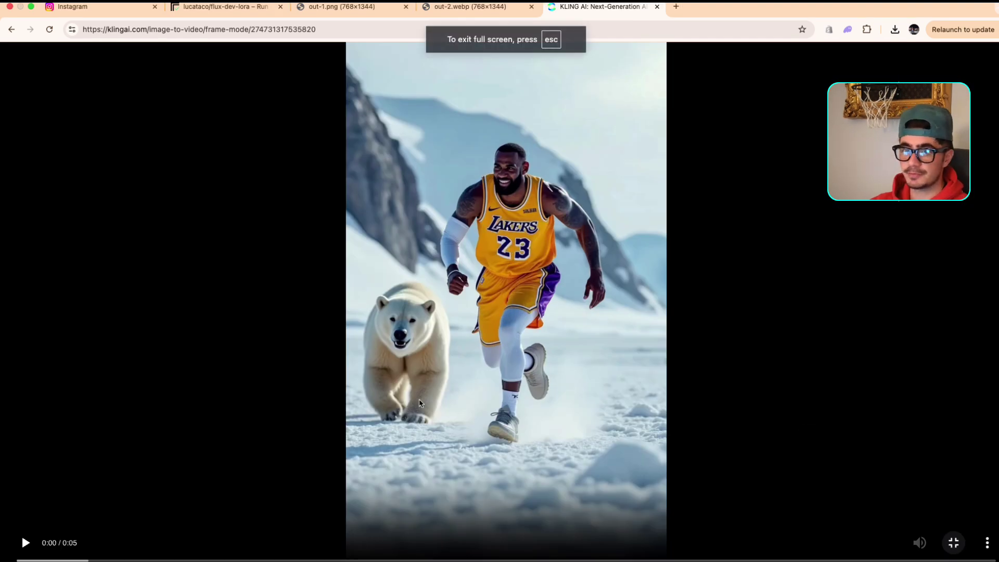
{"action": "left_click", "coordinate": [24, 550]}
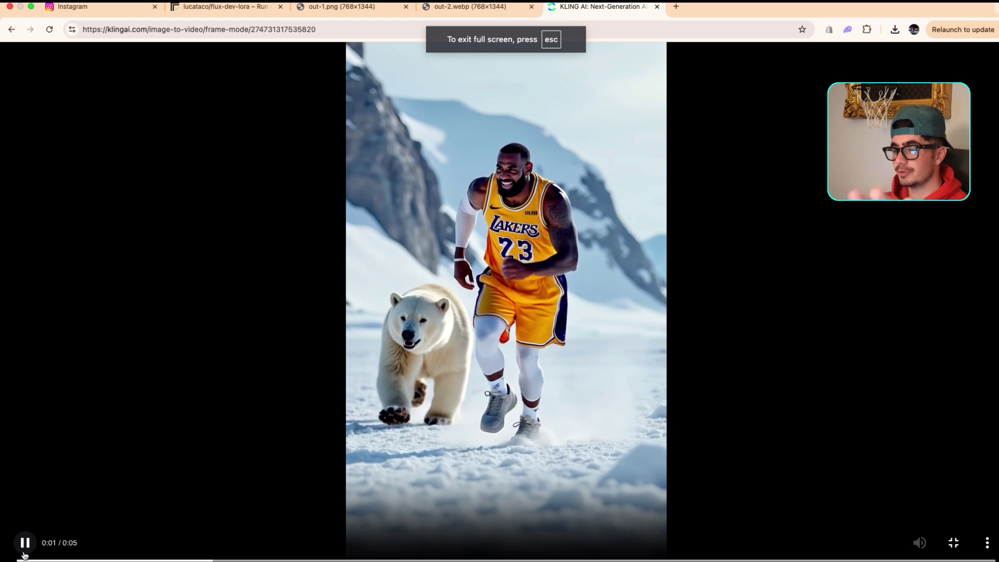
{"action": "left_click", "coordinate": [24, 552]}
{"action": "key", "text": "Escape"}
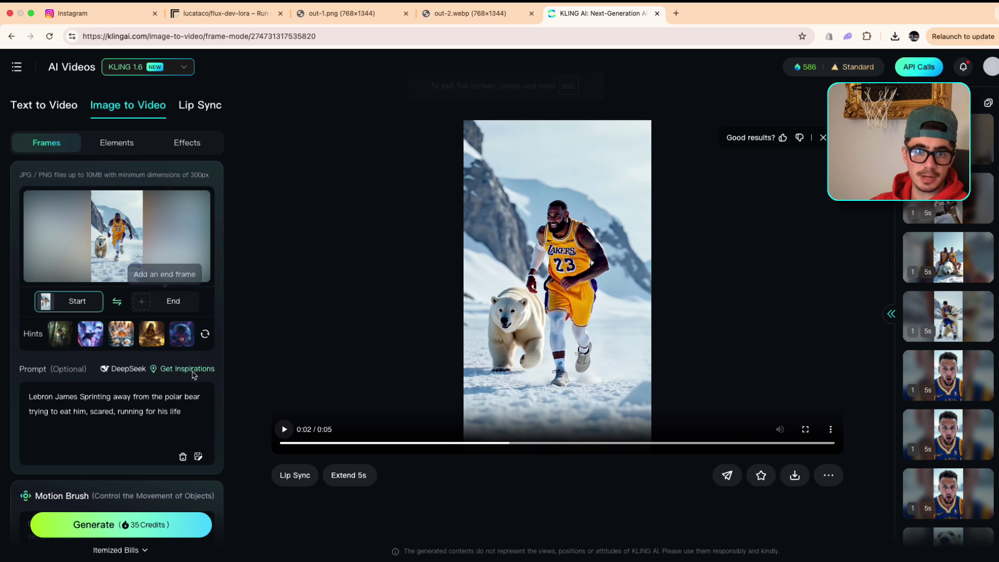
- Replace the polar bear start frame with the downloaded image of Steph Curry and the tiger
{"action": "mouse_move", "coordinate": [109, 267]}
{"action": "left_click", "coordinate": [107, 240]}
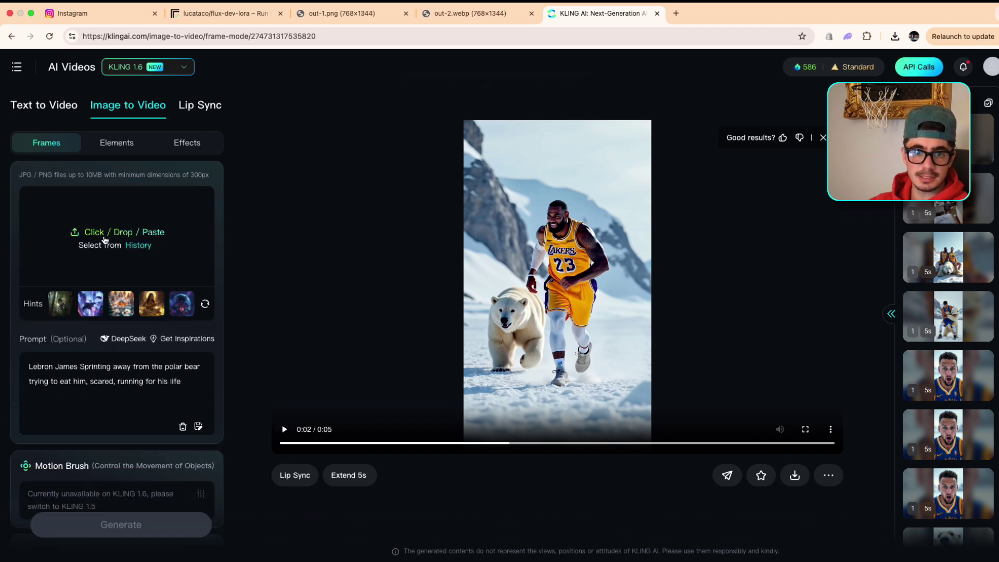
{"action": "left_click", "coordinate": [895, 35]}
{"action": "left_click_drag", "start_coordinate": [792, 86], "coordinate": [145, 240]}
- Replace the video prompt with "Steph Curry Sprinting away from the tiger than is trying to eat him."
{"action": "left_click", "coordinate": [147, 390]}
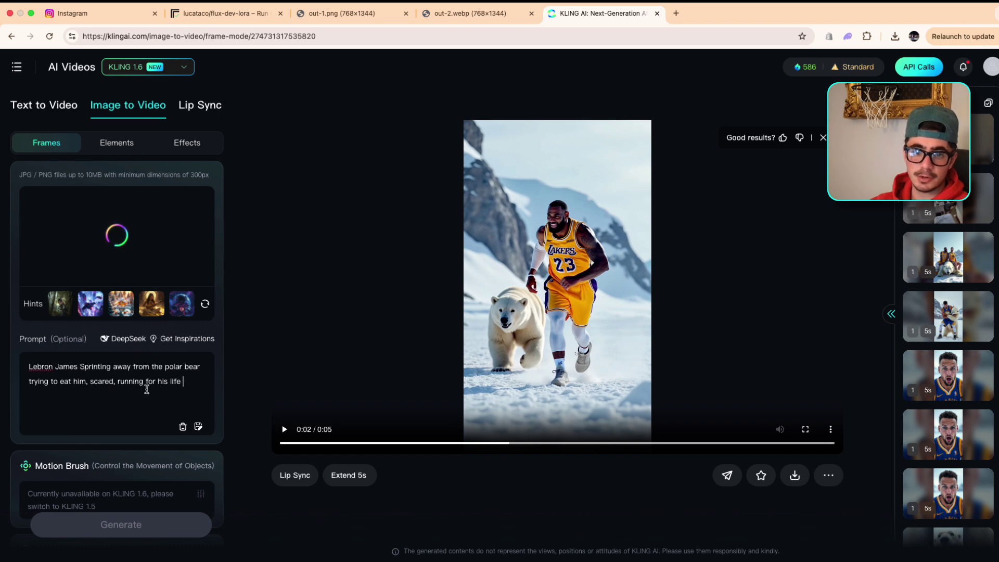
{"action": "key", "text": "super+shift+Left"}
{"action": "key", "text": "shift+Up"}
{"action": "key", "text": "BackSpace"}
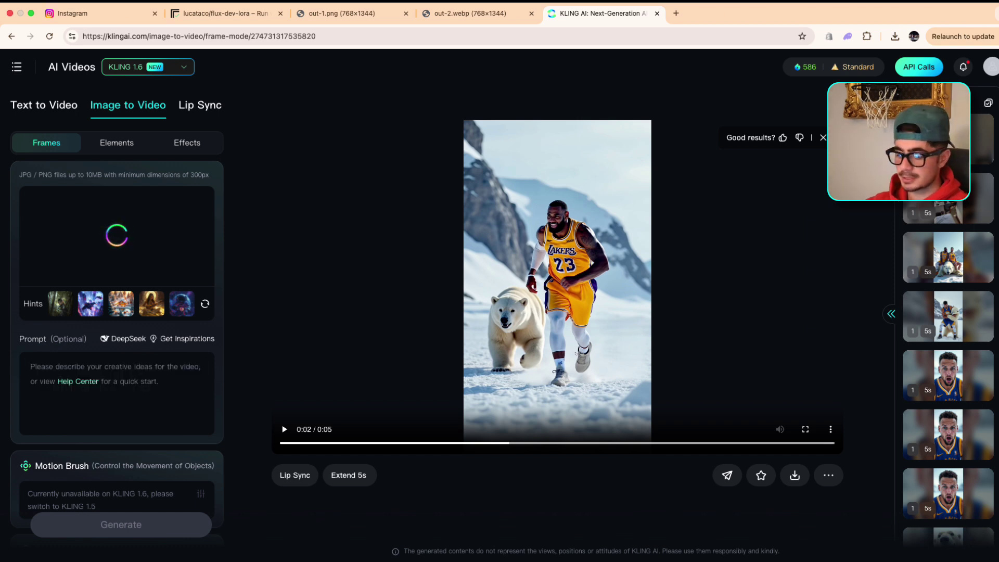
{"action": "type", "text": "Steph C"}
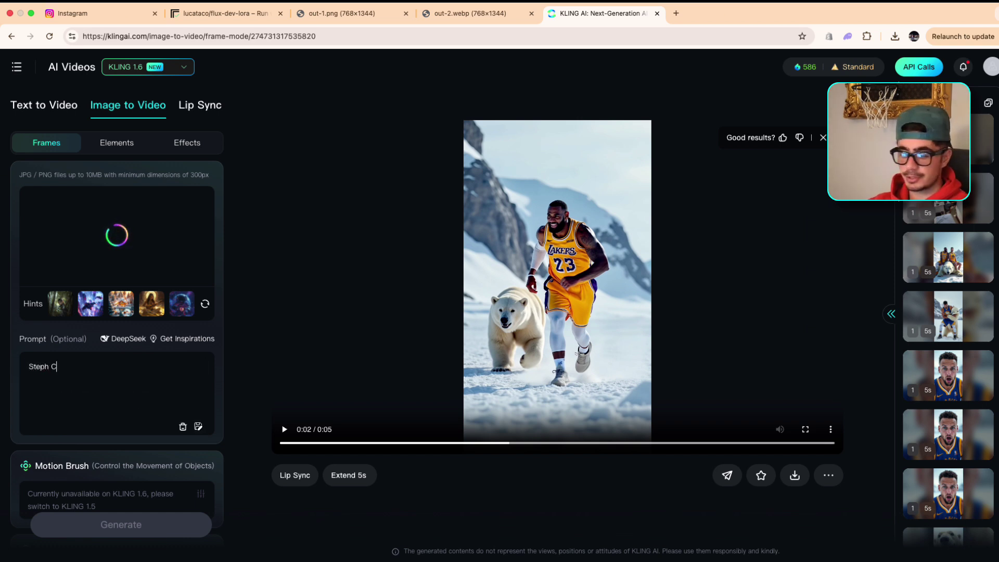
{"action": "type", "text": "urry Sprinting a"}
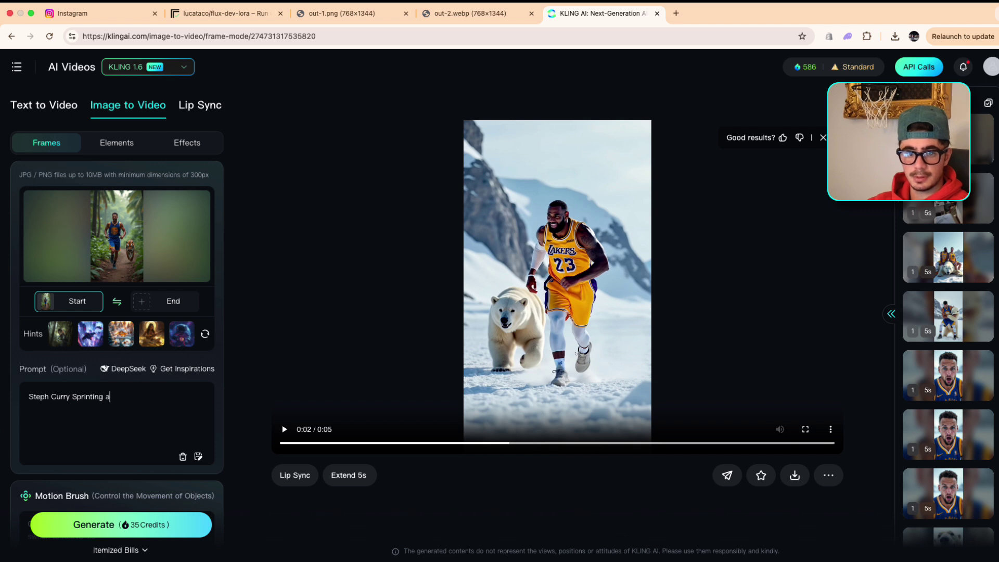
{"action": "type", "text": "way from the tig"}
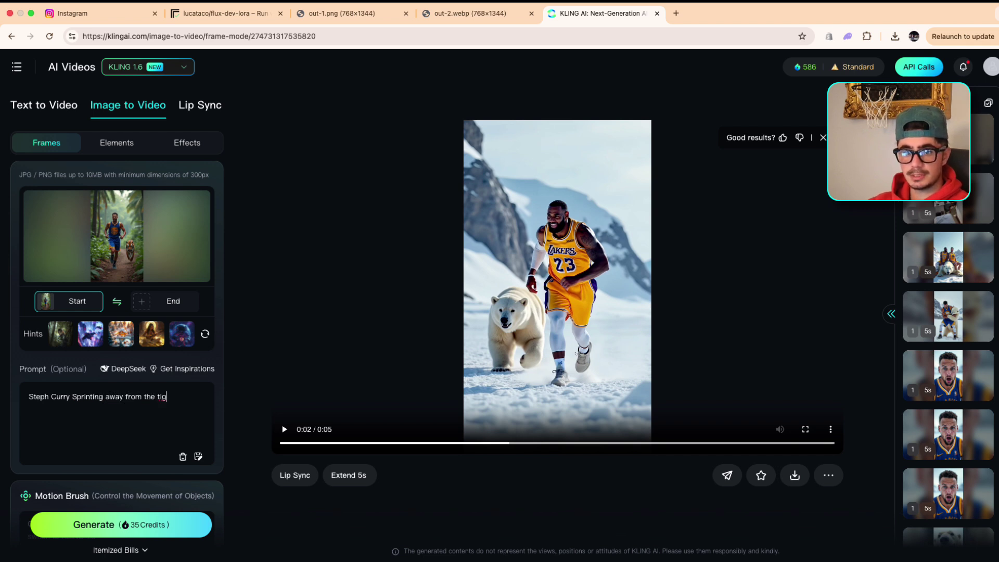
{"action": "type", "text": "er than t"}
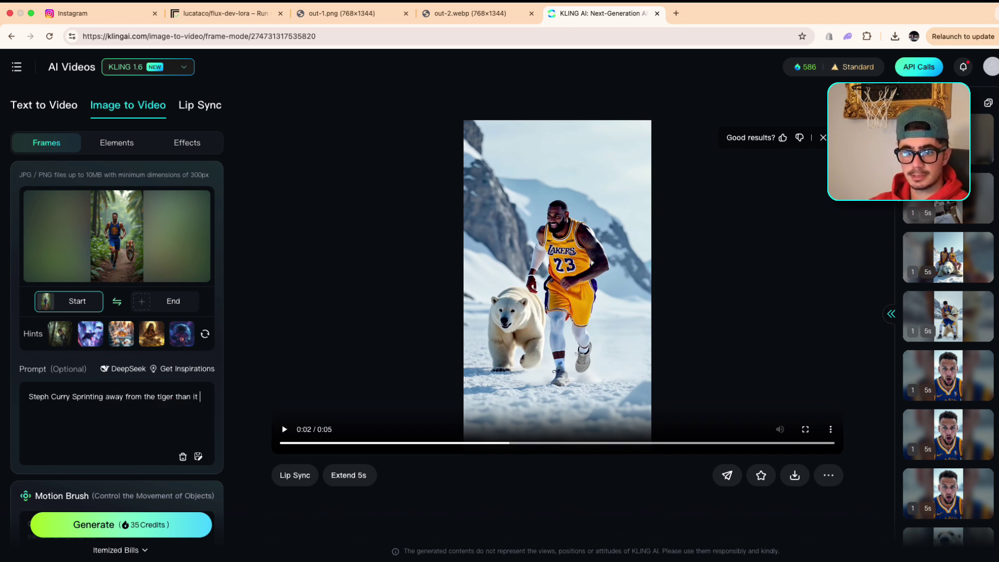
{"action": "type", "text": "s trying to eat"}
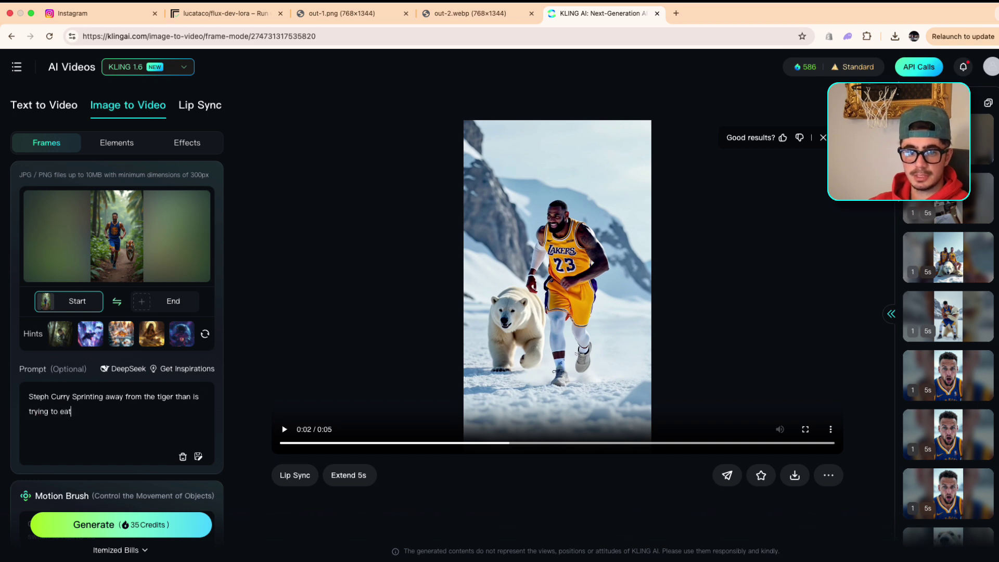
{"action": "type", "text": " him. Ste"}
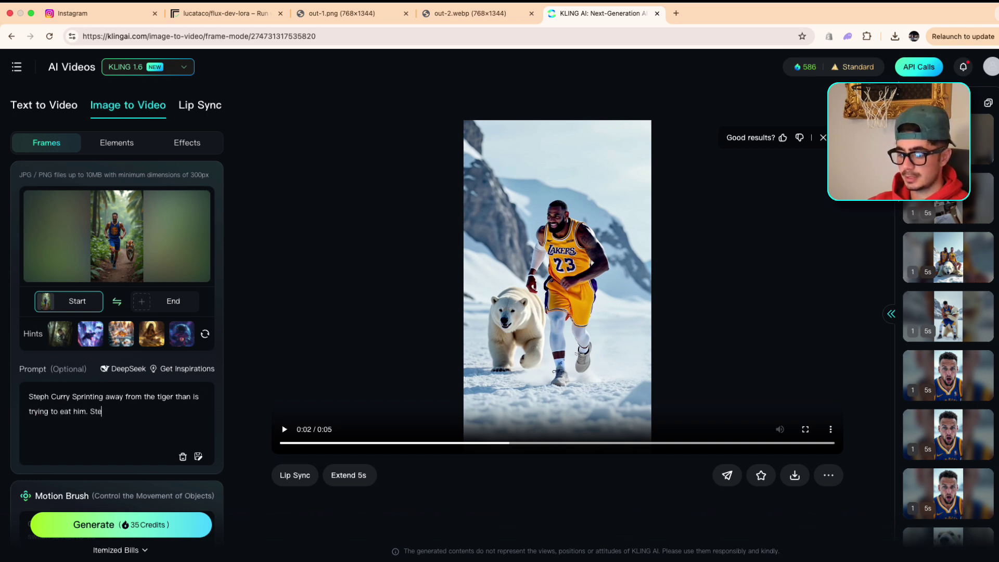
- Extend the video prompt with "Steph runs right past the camera with the tiger chasing him"
{"action": "type", "text": "ph runs right "}
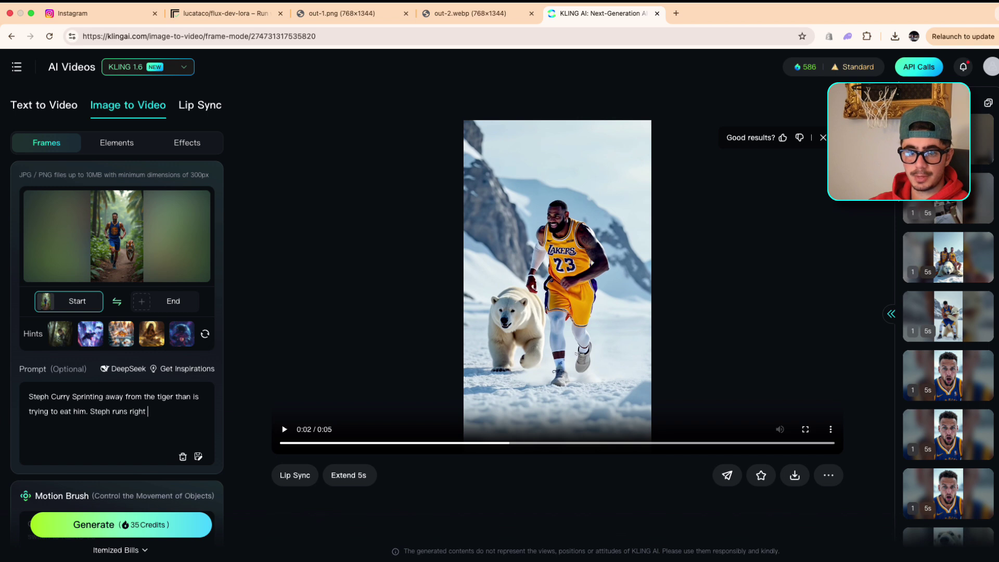
{"action": "type", "text": "past the camera"}
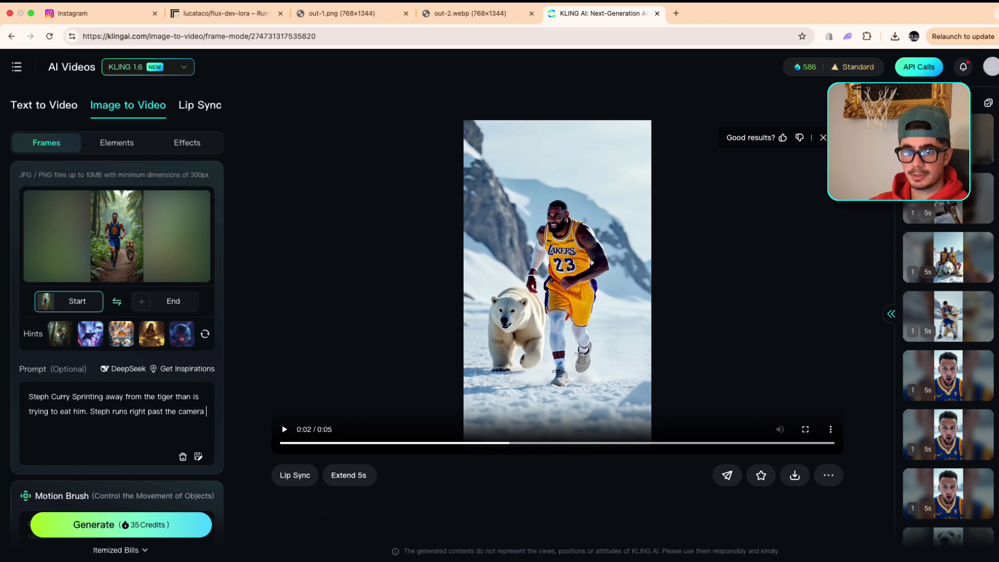
{"action": "type", "text": " with the tigert"}
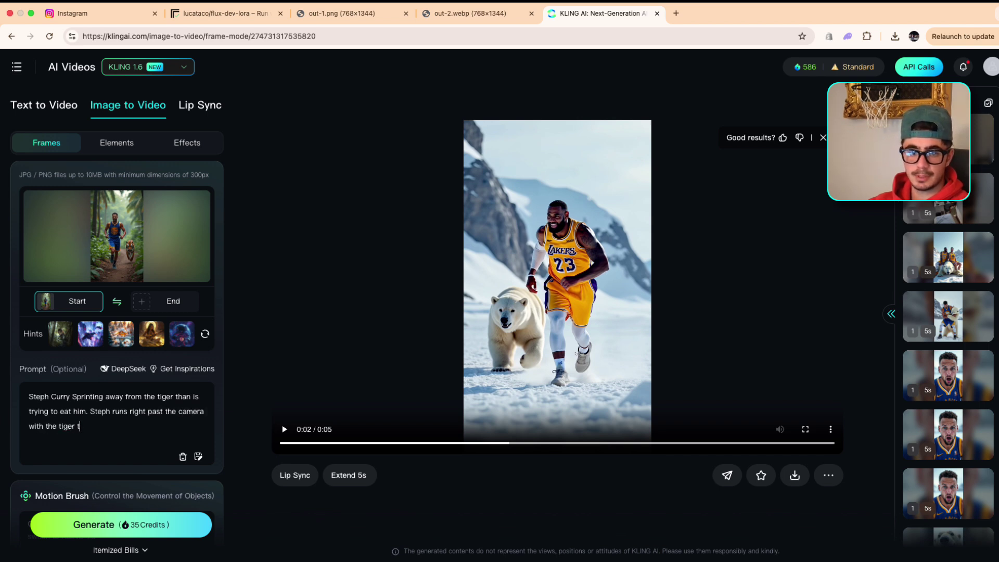
{"action": "key", "text": "BackSpace"}
{"action": "type", "text": "chasing him"}
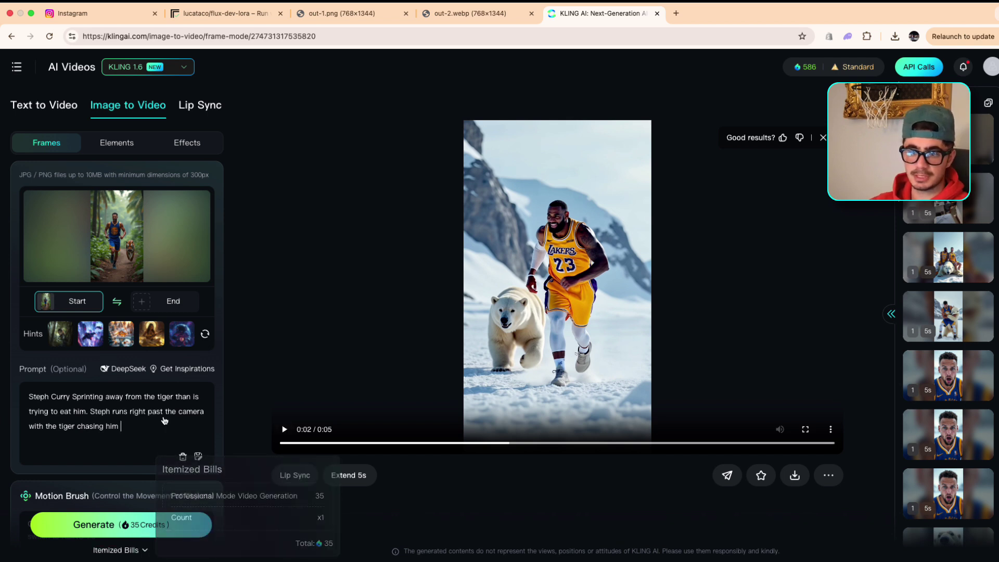
- Set the video mode to Standard Mode and generate the 5-second video
{"action": "scroll", "coordinate": [164, 421], "scroll_direction": "down", "scroll_amount": 4}
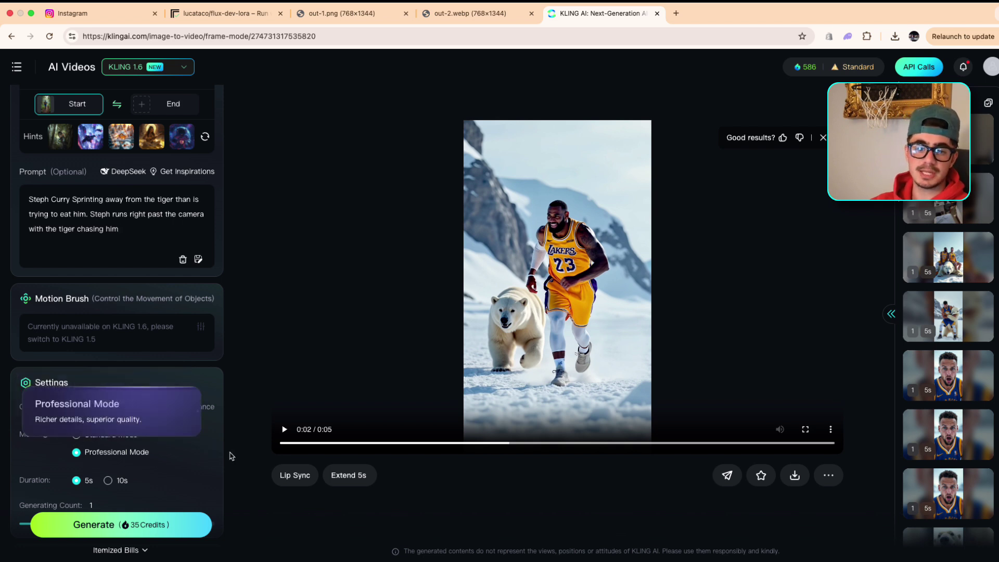
{"action": "left_click", "coordinate": [76, 435]}
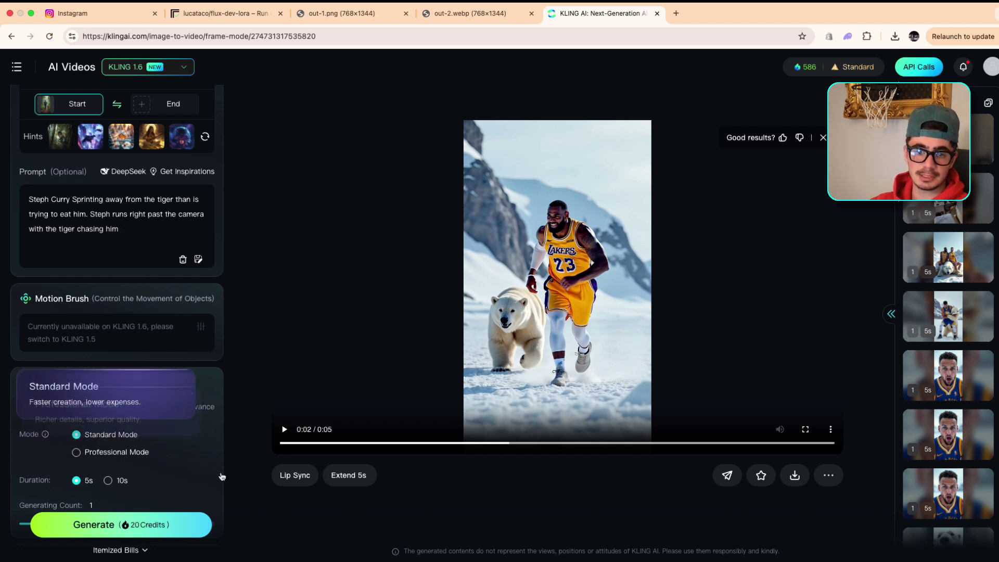
{"action": "left_click", "coordinate": [193, 522]}
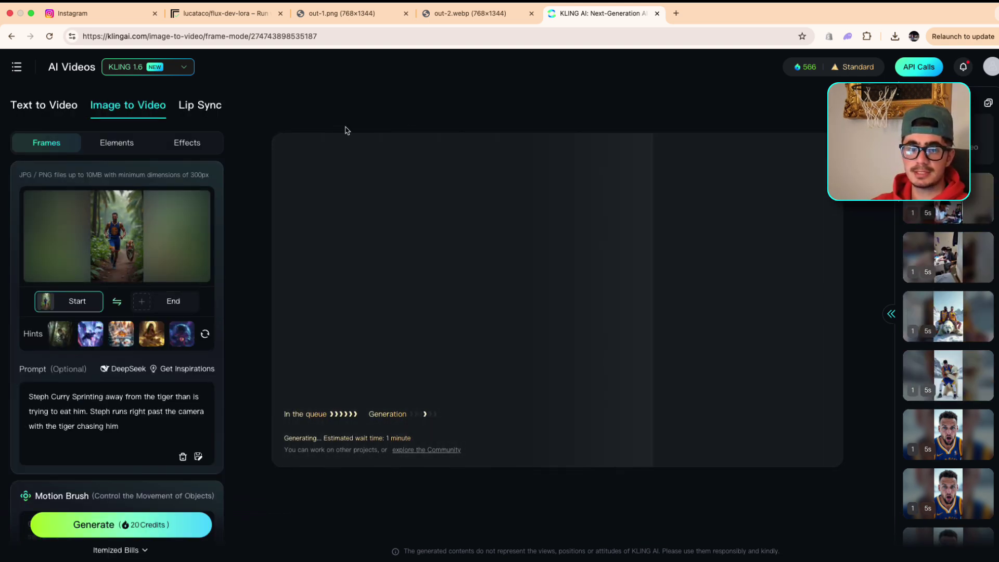
- View the LeBron tiger reel on the king.vs.air Instagram page, then close it
{"action": "left_click", "coordinate": [78, 15]}
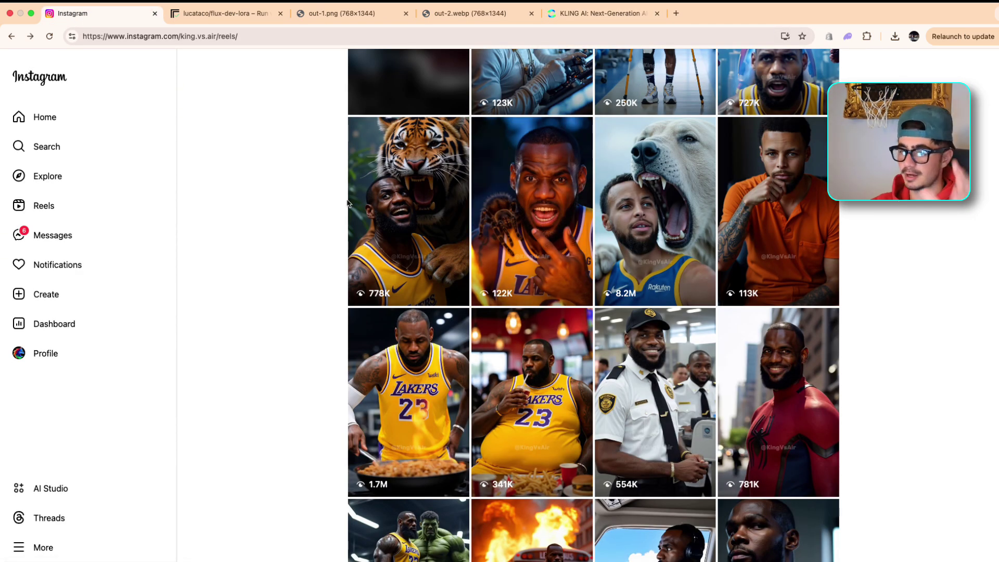
{"action": "left_click", "coordinate": [425, 209]}
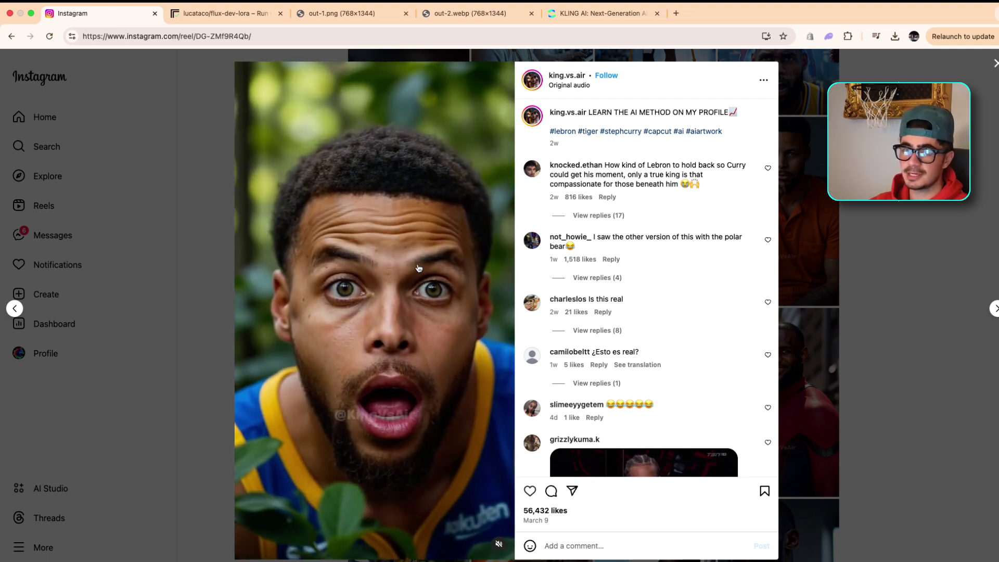
{"action": "left_click", "coordinate": [995, 64]}
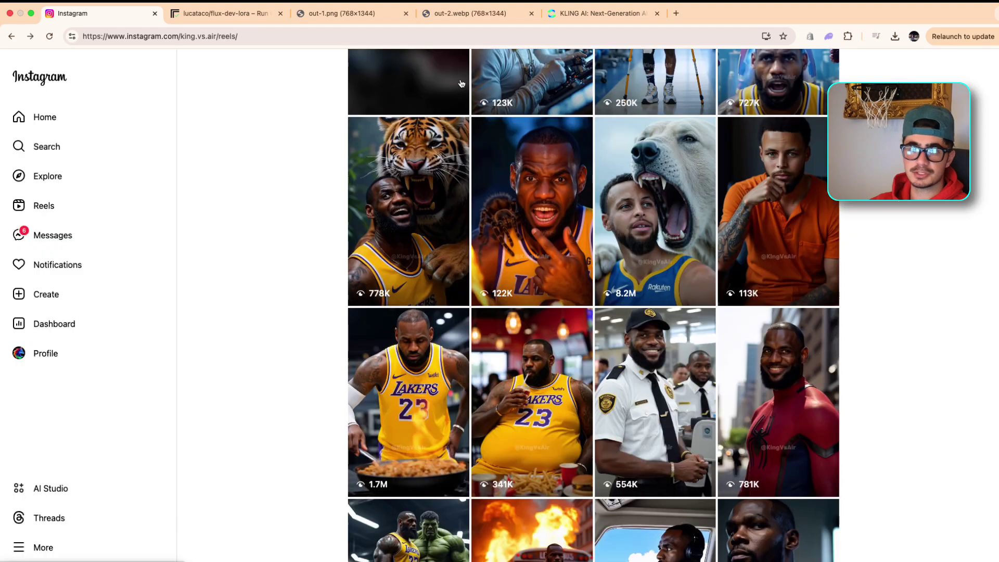
- Switch to Replicate and replace the prompt with "Lebron James sitting on a throne in his los angeles lakers jersey with a crown on his head"
{"action": "left_click", "coordinate": [211, 21]}
{"action": "scroll", "coordinate": [265, 248], "scroll_direction": "up", "scroll_amount": 15}
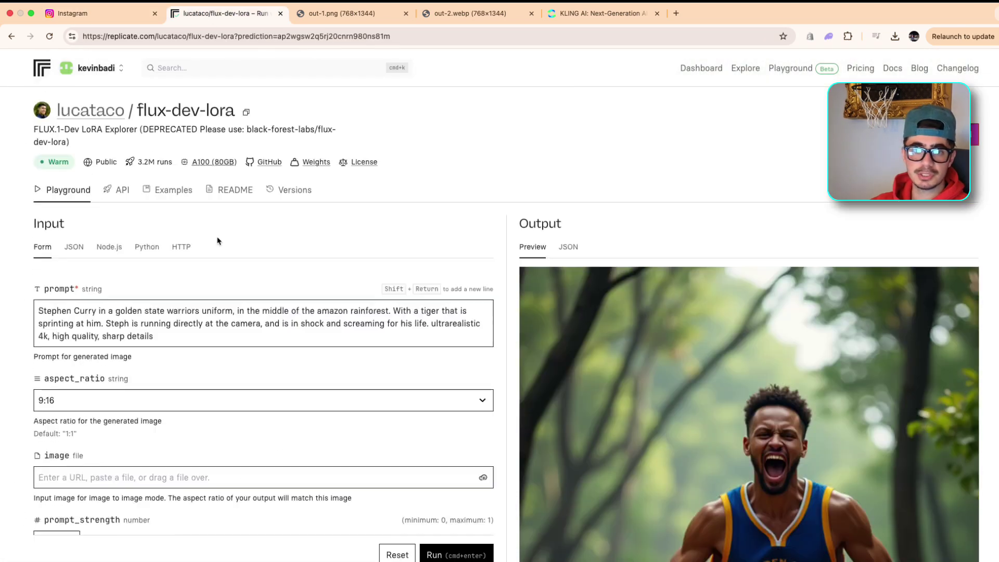
{"action": "left_click", "coordinate": [39, 310]}
{"action": "key", "text": "super+a"}
{"action": "key", "text": "BackSpace"}
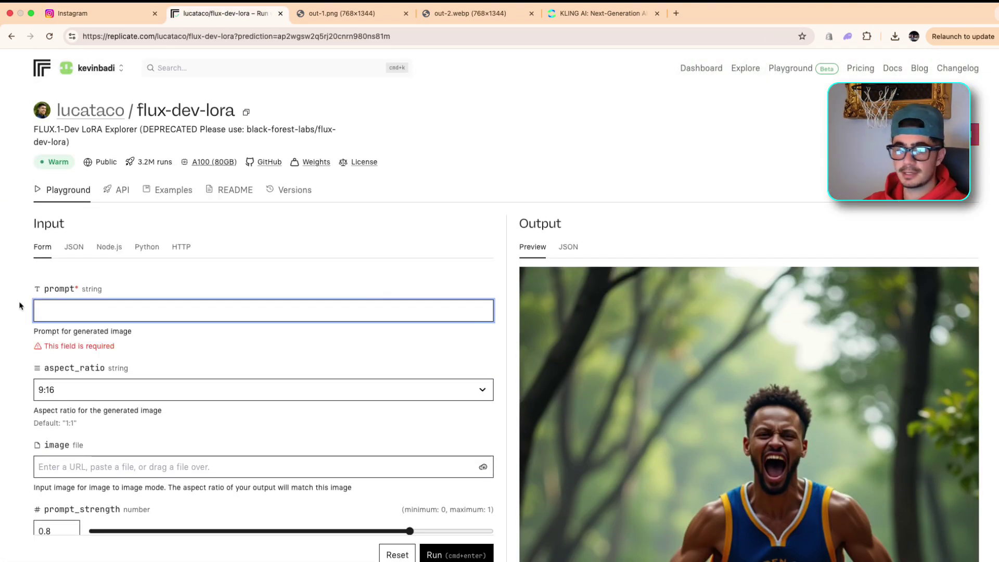
{"action": "type", "text": "Lebrom "}
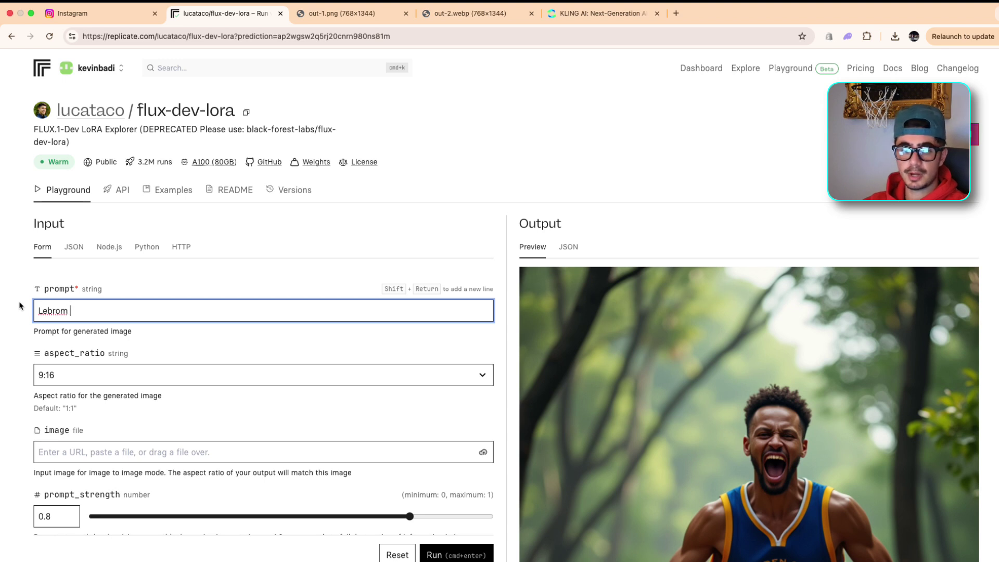
{"action": "key", "text": "BackSpace"}
{"action": "key", "text": "BackSpace"}
{"action": "type", "text": "n James"}
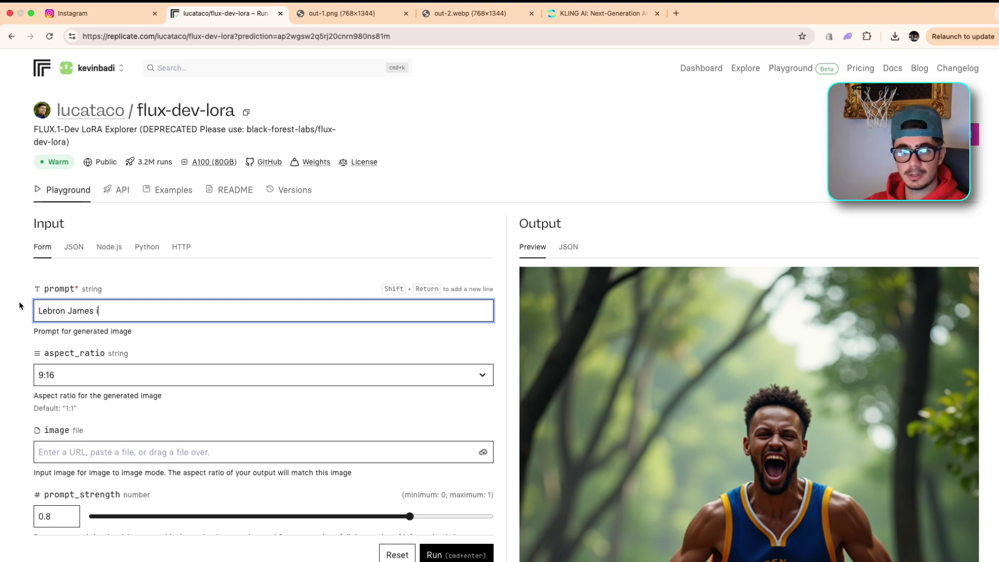
{"action": "type", "text": " sitting on athro"}
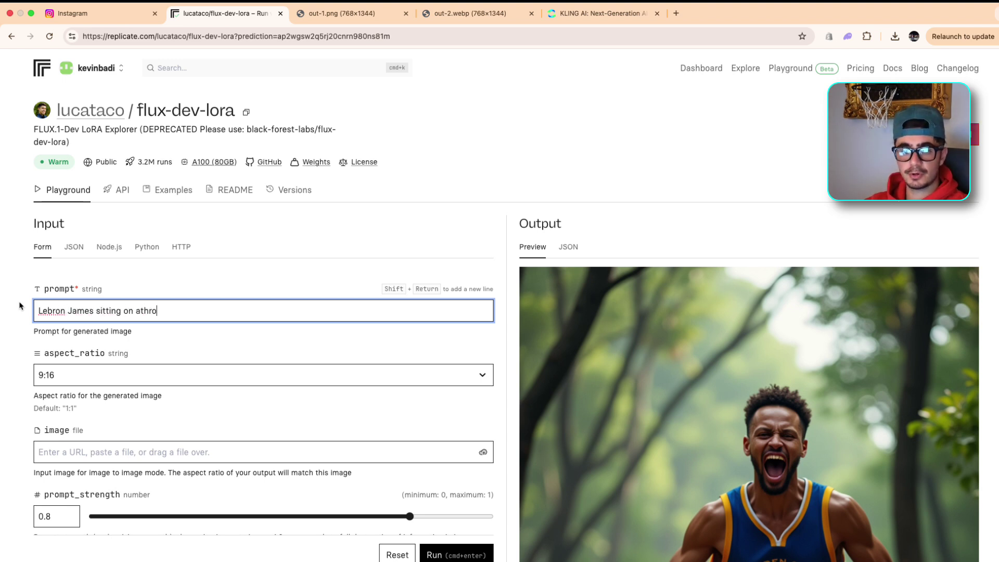
{"action": "key", "text": "BackSpace"}
{"action": "key", "text": "BackSpace"}
{"action": "key", "text": "BackSpace"}
{"action": "key", "text": "BackSpace"}
{"action": "type", "text": " throne in his los"}
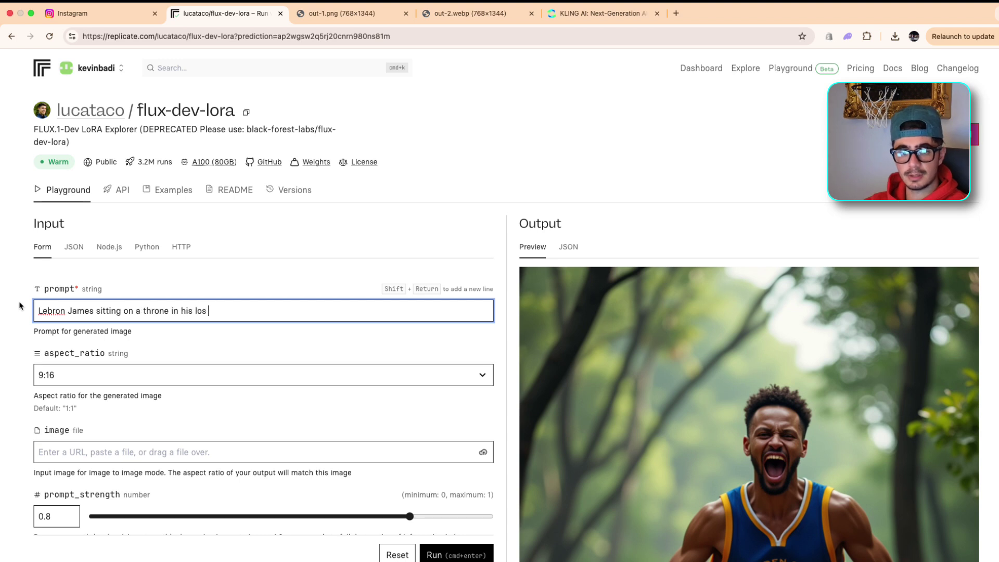
{"action": "type", "text": " angeles"}
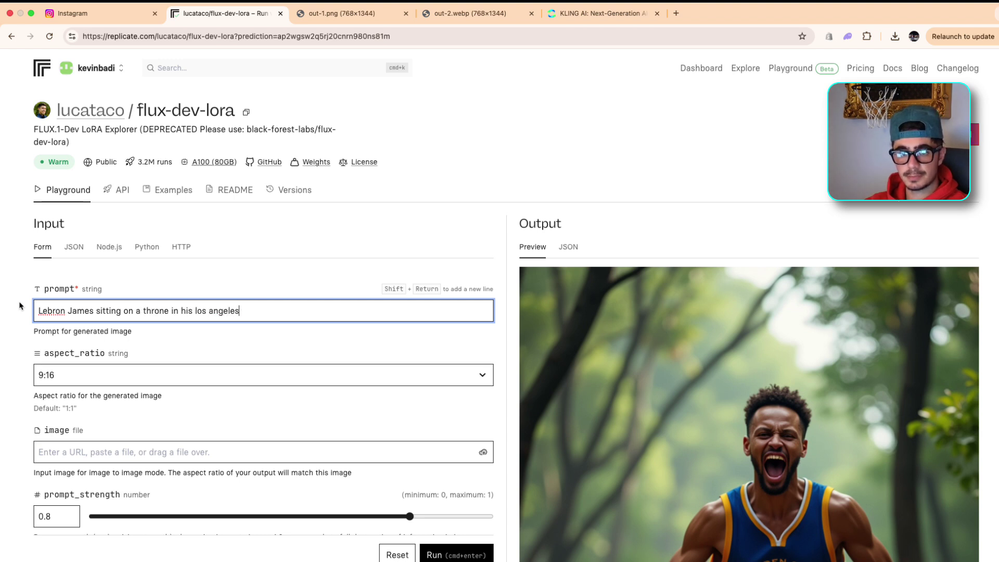
{"action": "type", "text": " lakers jer"}
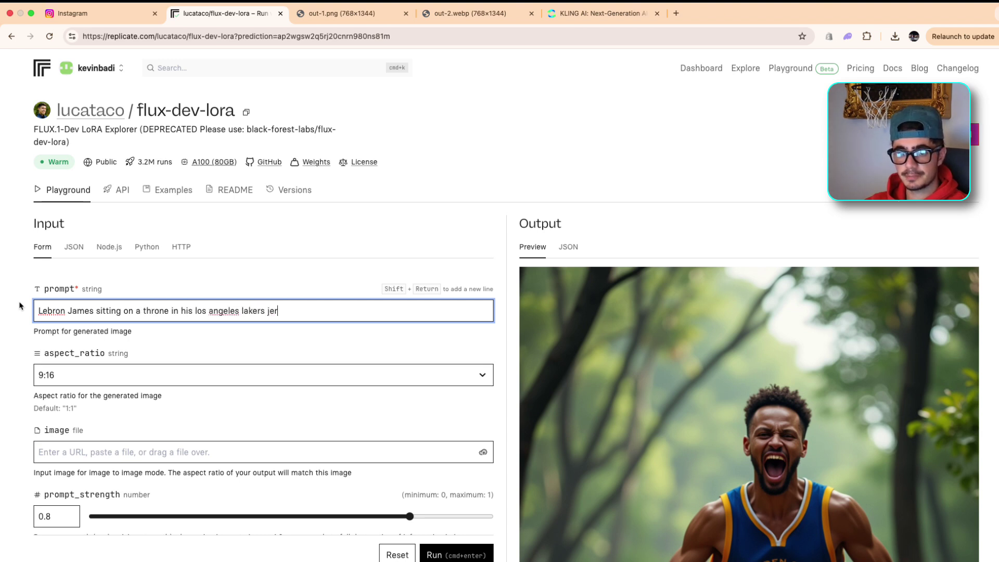
{"action": "type", "text": "sey with a crown on his head"}
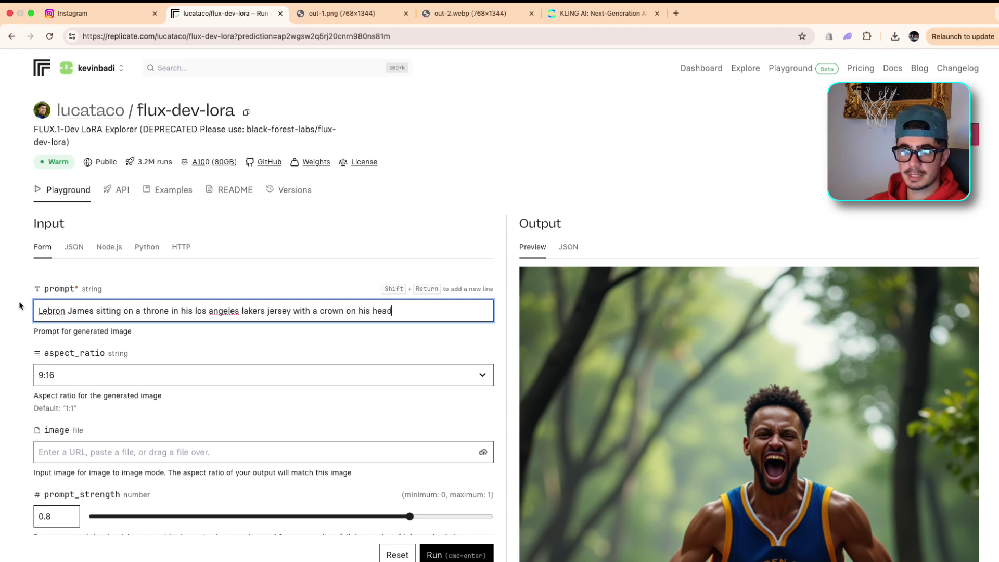
- Add ". He is relaxing," to the end of the image prompt and run the Flux model
{"action": "type", "text": ". He is relaxing,"}
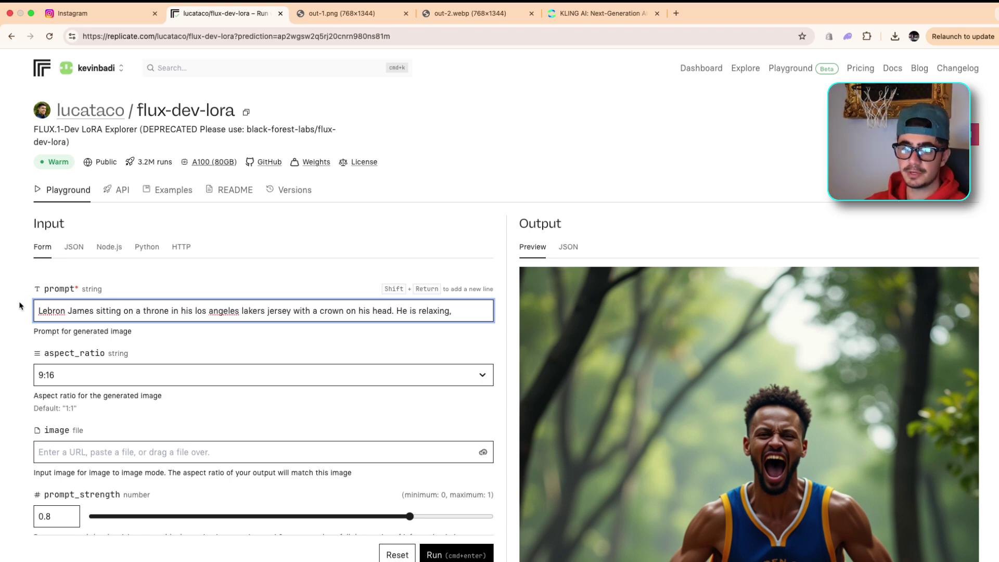
{"action": "scroll", "coordinate": [290, 403], "scroll_direction": "down", "scroll_amount": 10}
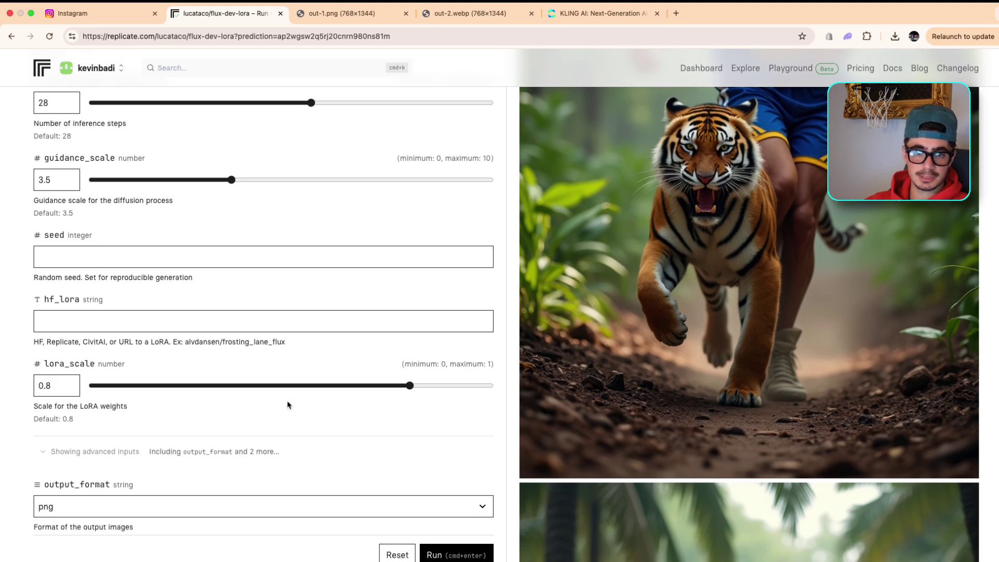
{"action": "scroll", "coordinate": [290, 404], "scroll_direction": "down", "scroll_amount": 8}
{"action": "left_click", "coordinate": [449, 420]}
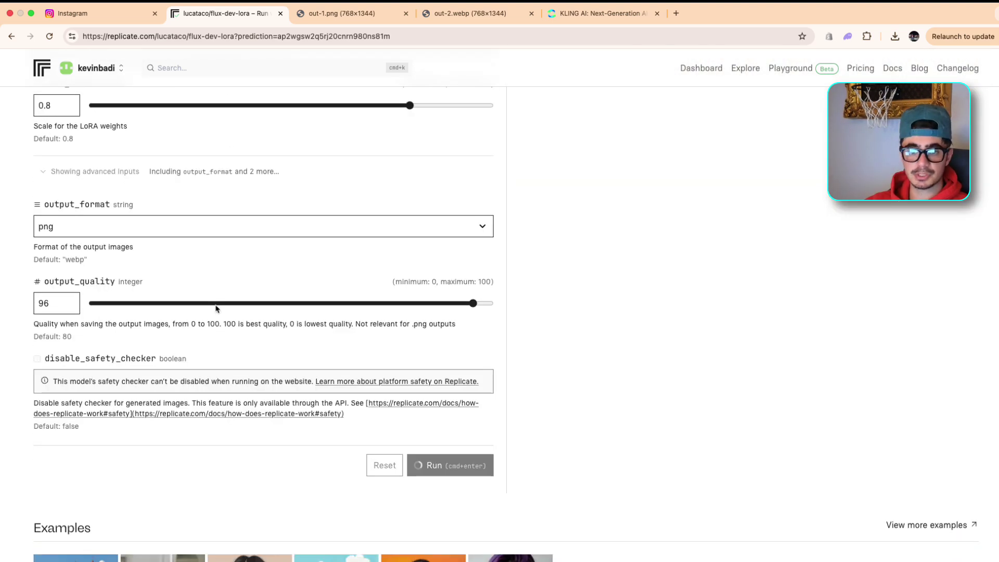
- Move the Kling AI tab beside the Replicate tab, play the generated tiger chase video and pause it near the end
{"action": "left_click_drag", "start_coordinate": [604, 25], "coordinate": [343, 25]}
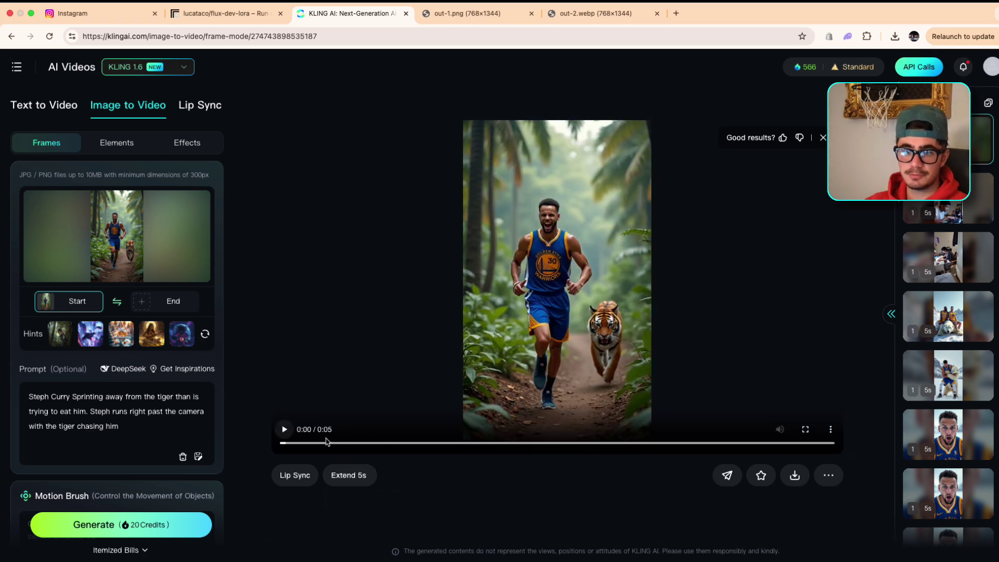
{"action": "left_click", "coordinate": [283, 431]}
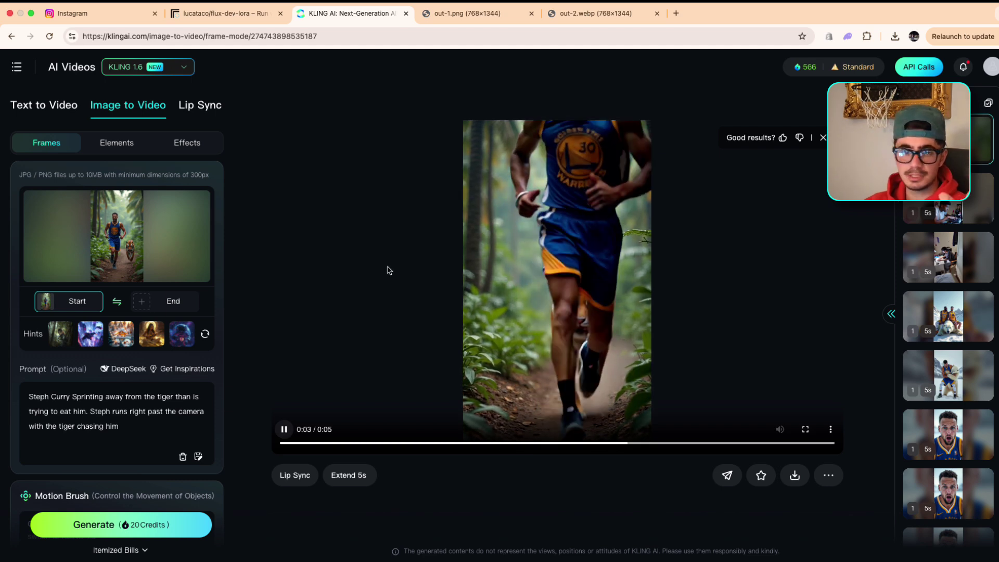
{"action": "left_click", "coordinate": [284, 428]}
- Append ". Steph curry is screaming and scared for his life" to the video prompt in Kling AI
{"action": "left_click", "coordinate": [129, 433]}
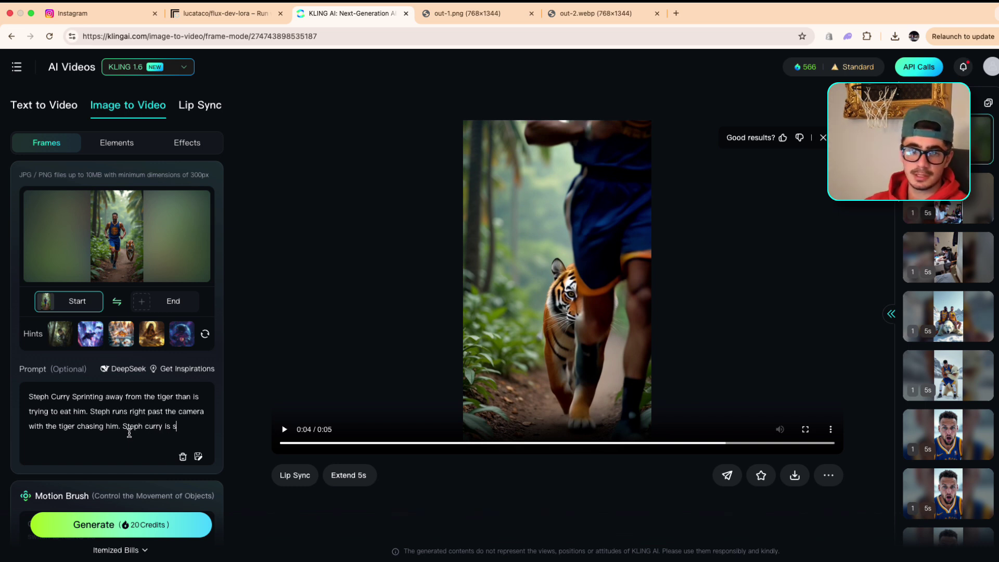
{"action": "type", "text": ". Steph curry is screaming and scared for his life"}
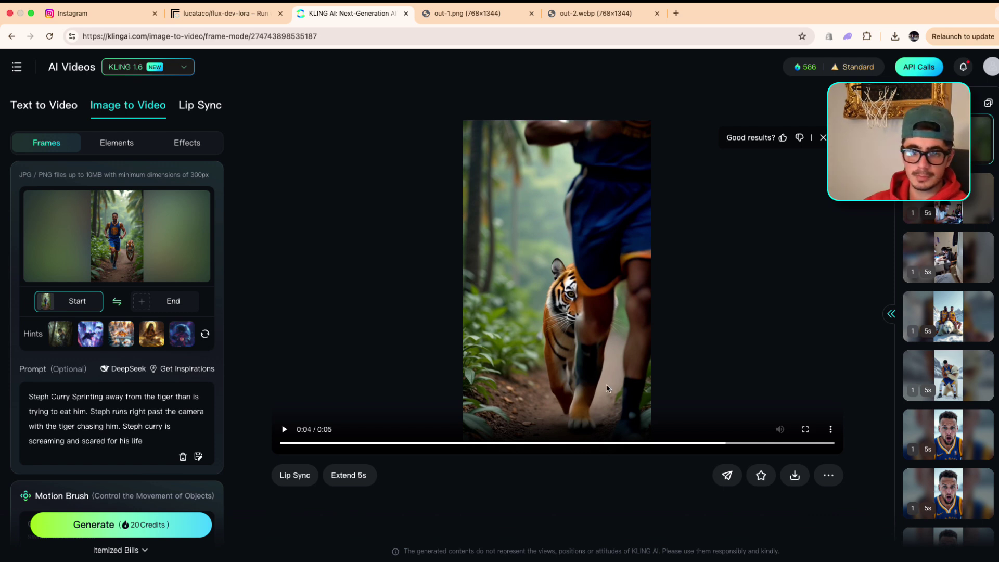
- Download the current tiger chase video and generate a new version from the extended prompt
{"action": "left_click", "coordinate": [836, 428]}
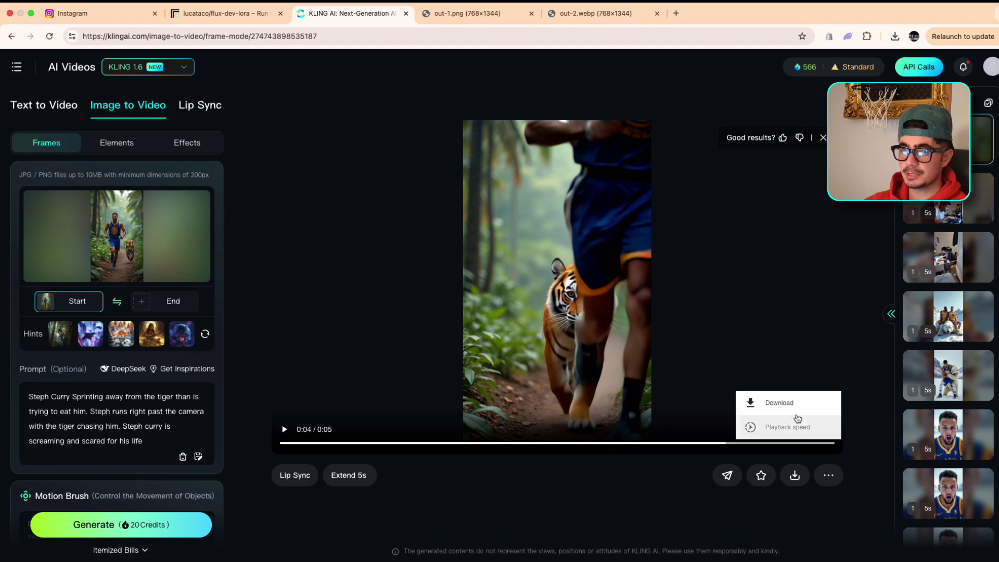
{"action": "left_click", "coordinate": [761, 404]}
{"action": "left_click", "coordinate": [151, 515]}
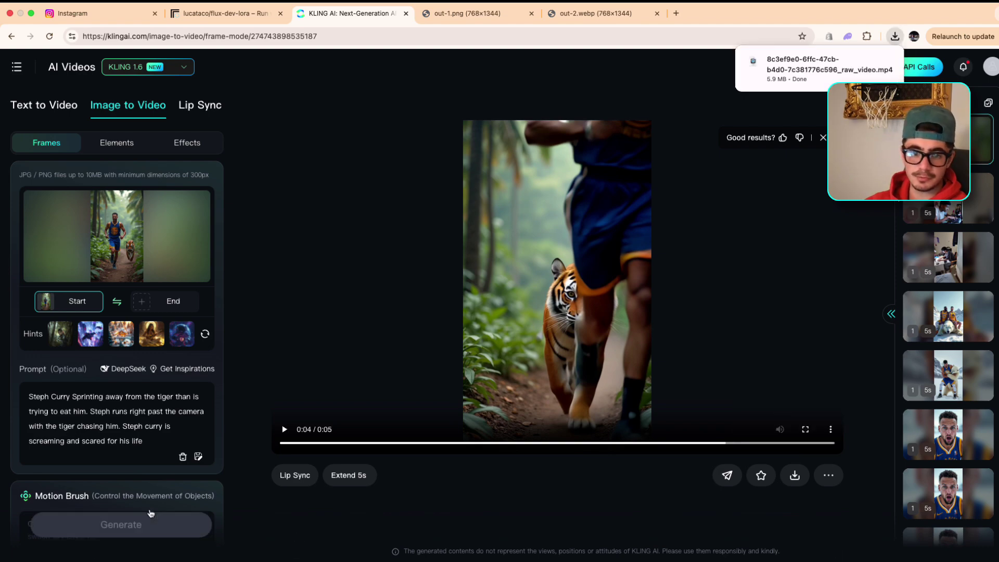
- Switch to Replicate, open the LeBron throne image with the raised wine glass and save it to Downloads as out-3
{"action": "key", "text": "ctrl+shift+Tab"}
{"action": "scroll", "coordinate": [715, 274], "scroll_direction": "up", "scroll_amount": 10}
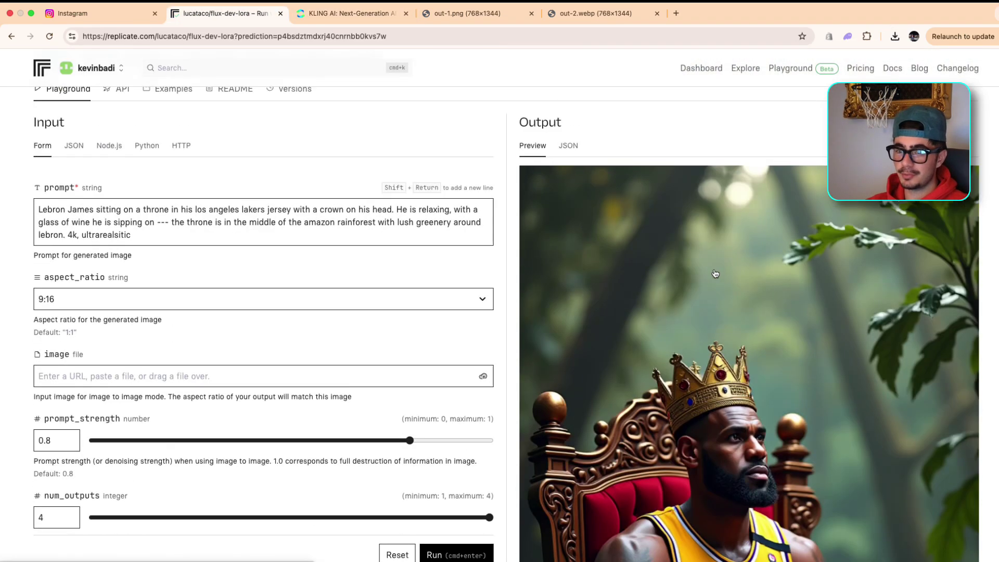
{"action": "scroll", "coordinate": [715, 273], "scroll_direction": "down", "scroll_amount": 3}
{"action": "scroll", "coordinate": [715, 273], "scroll_direction": "down", "scroll_amount": 15}
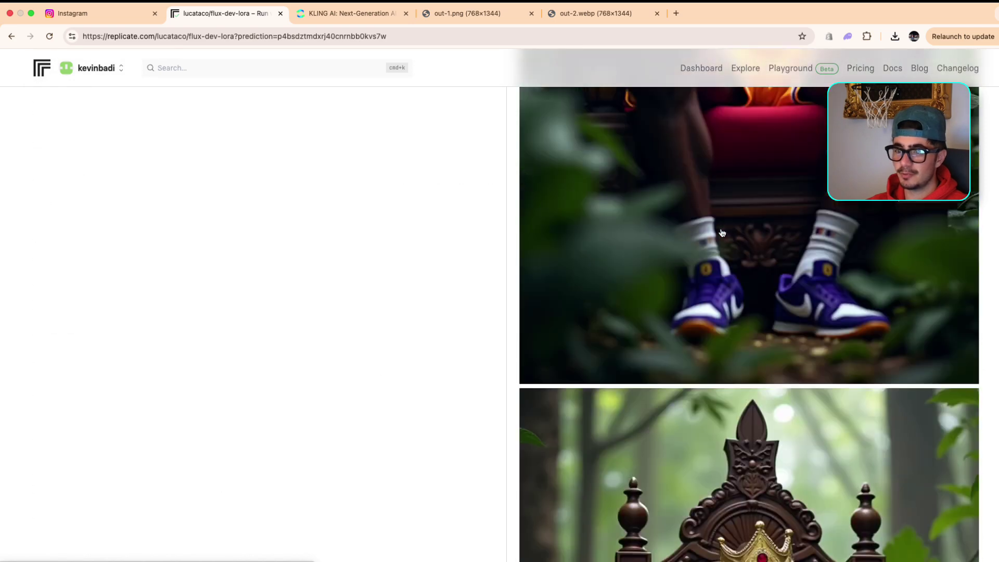
{"action": "scroll", "coordinate": [730, 199], "scroll_direction": "down", "scroll_amount": 4}
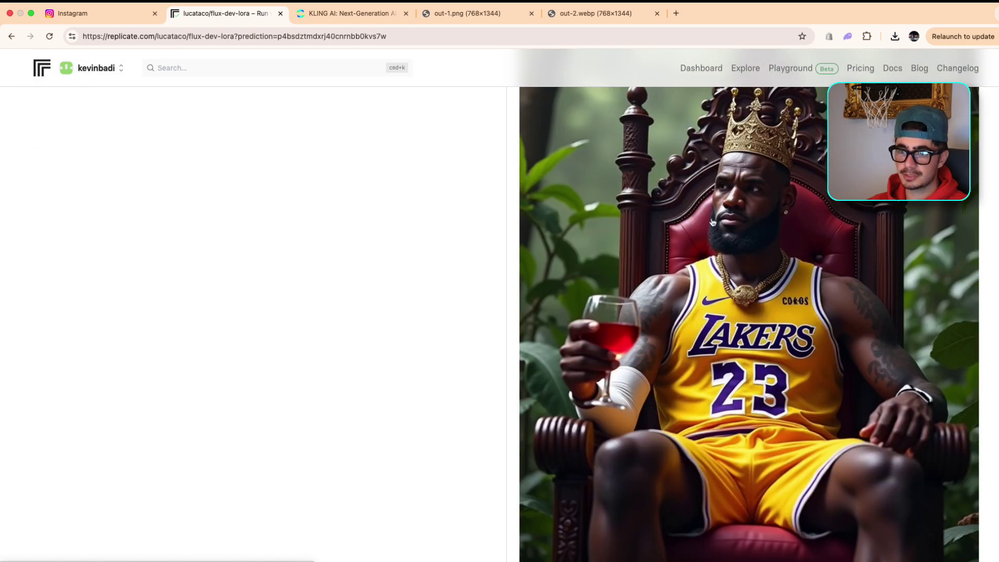
{"action": "left_click", "coordinate": [696, 257]}
{"action": "right_click", "coordinate": [512, 298]}
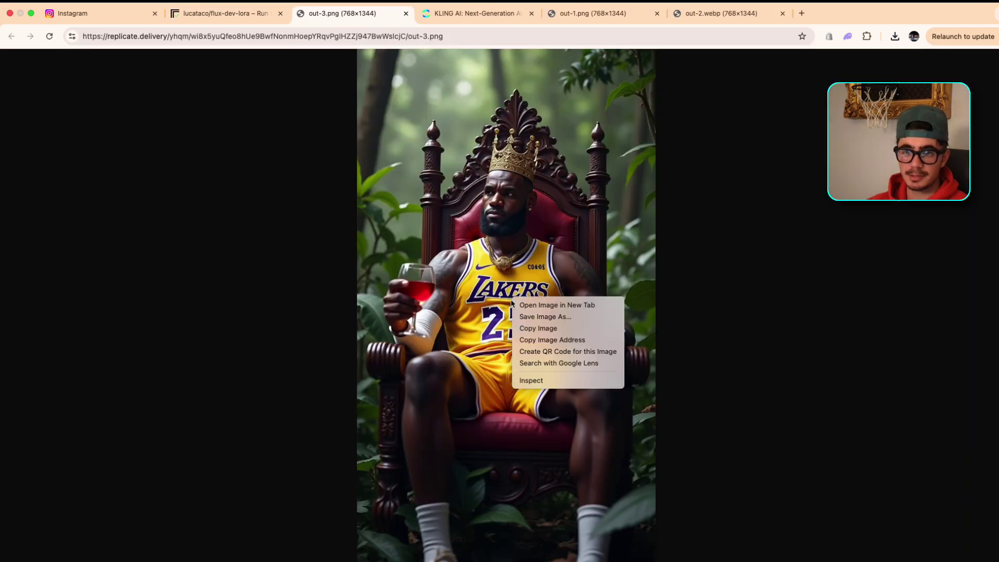
{"action": "left_click", "coordinate": [561, 318]}
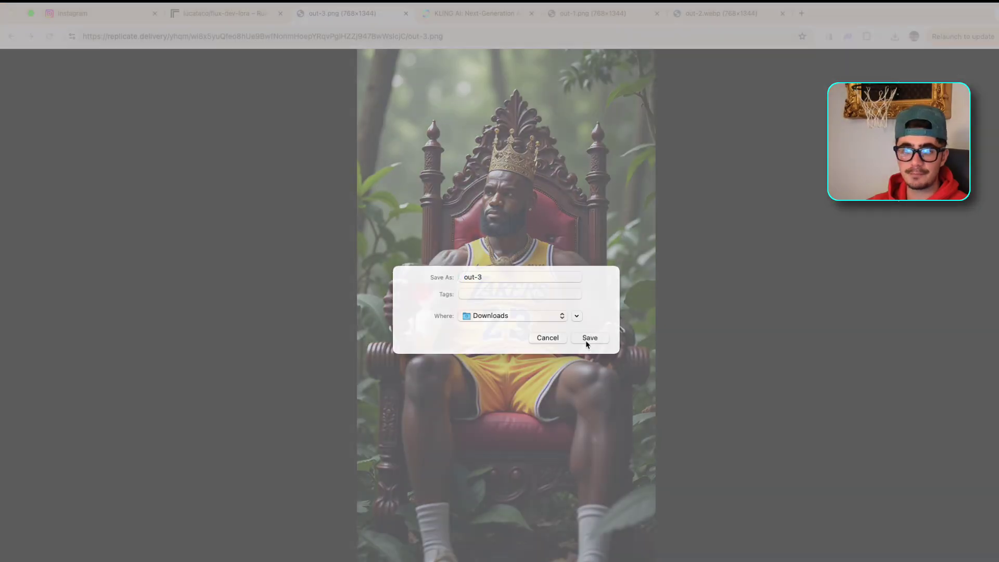
{"action": "left_click", "coordinate": [588, 339]}
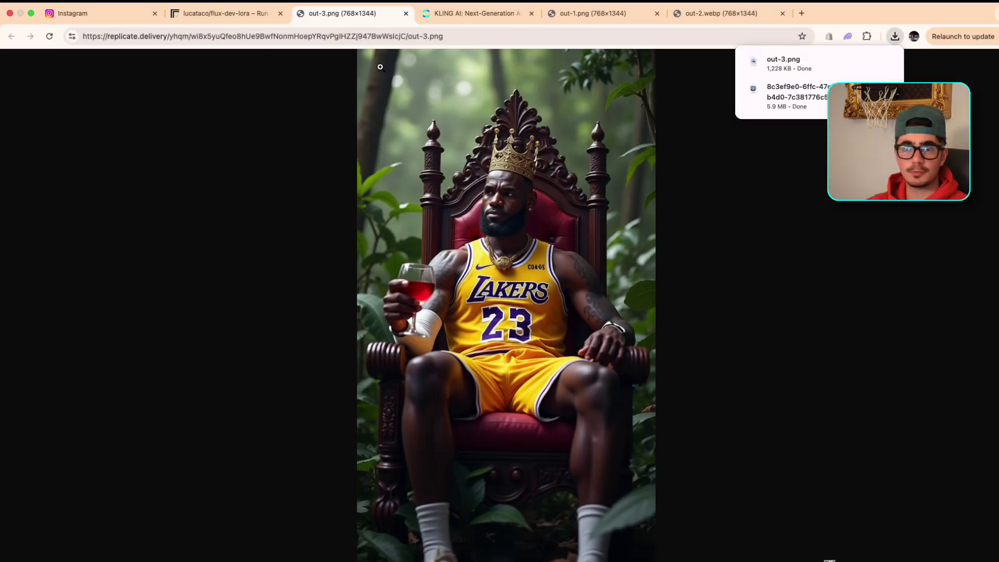
- Switch to Kling AI and replace the start frame with the LeBron throne image out-3.png
{"action": "left_click", "coordinate": [476, 13]}
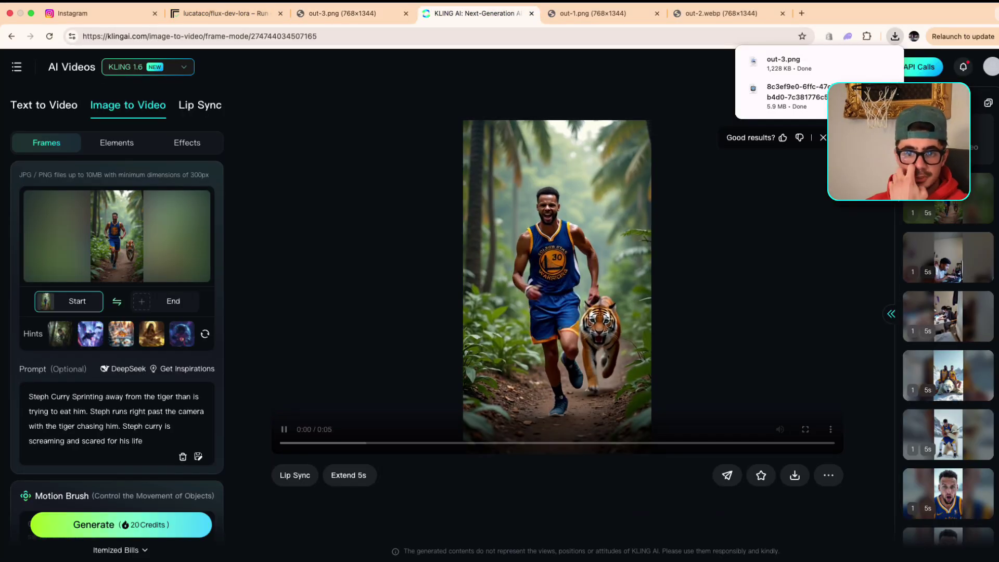
{"action": "left_click", "coordinate": [831, 429]}
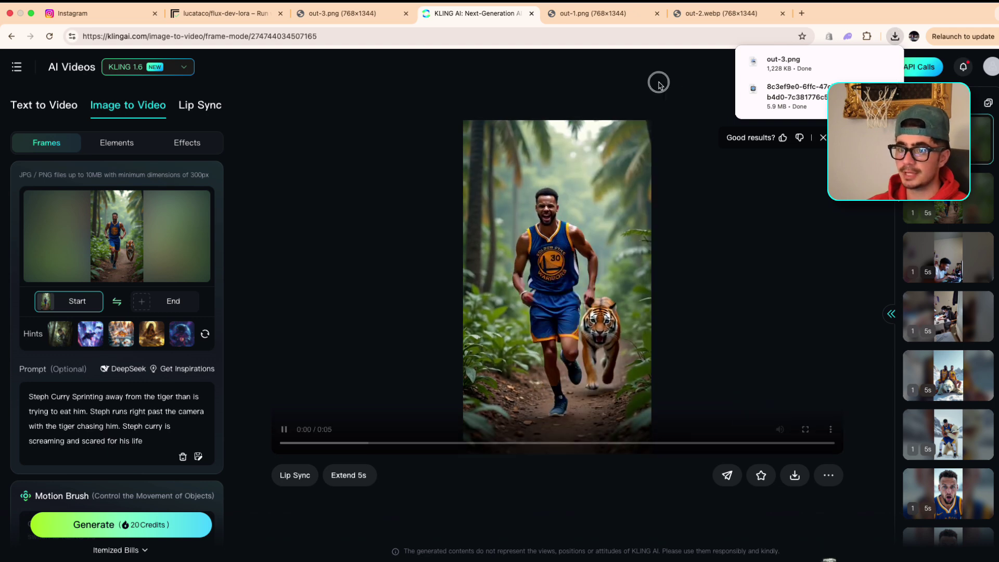
{"action": "left_click", "coordinate": [106, 239]}
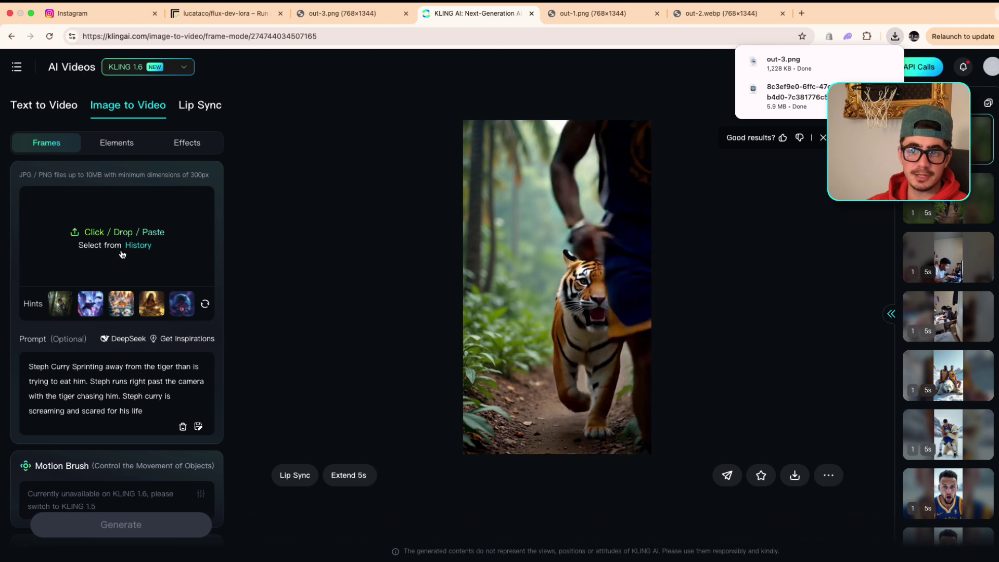
{"action": "left_click", "coordinate": [75, 231]}
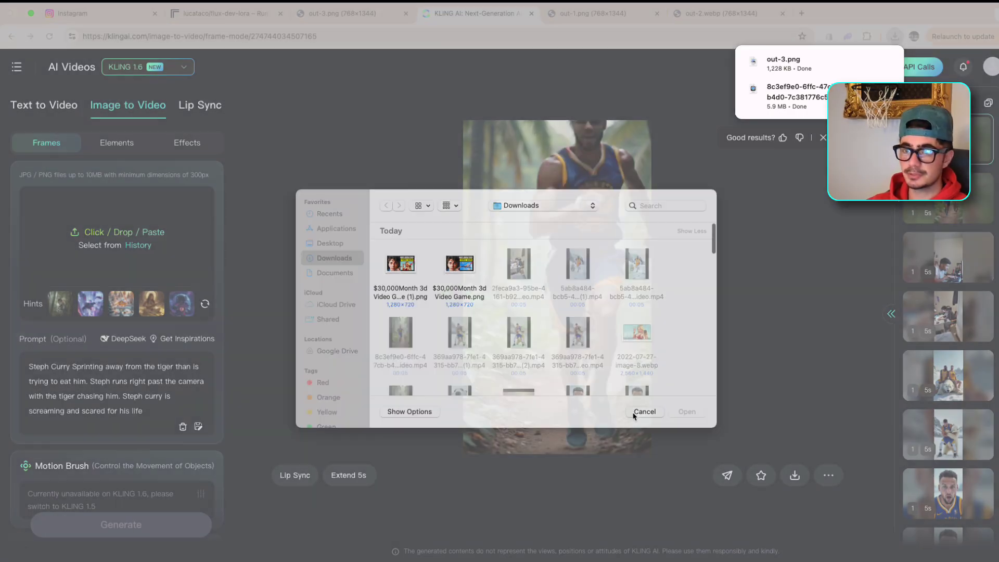
{"action": "left_click", "coordinate": [643, 413]}
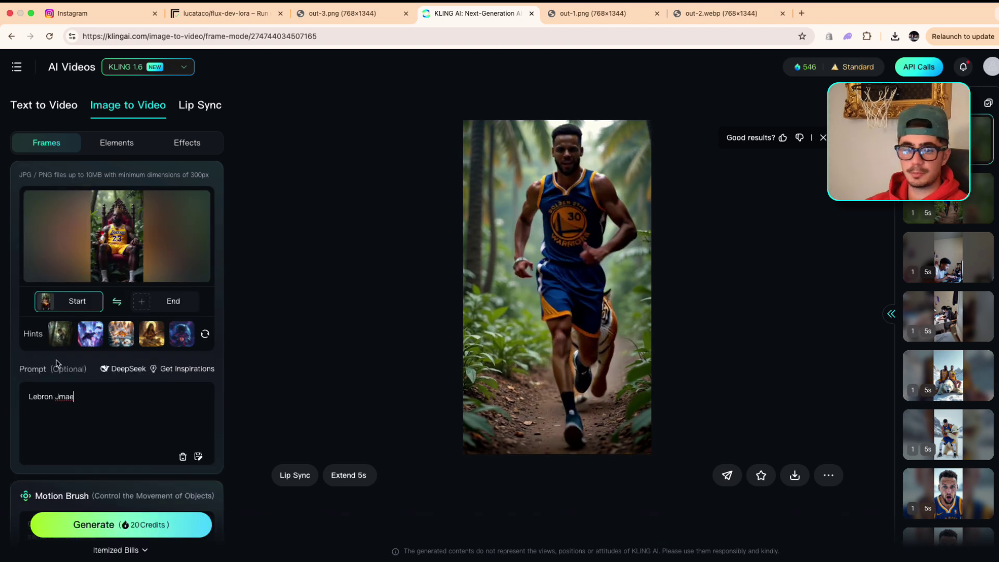
- Write a video prompt of Lebron James getting startled, dropping his wine, looking scared and shocked, standing up from his throne and running past the camera
{"action": "key", "text": "BackSpace"}
{"action": "key", "text": "BackSpace"}
{"action": "key", "text": "BackSpace"}
{"action": "key", "text": "BackSpace"}
{"action": "type", "text": "ames "}
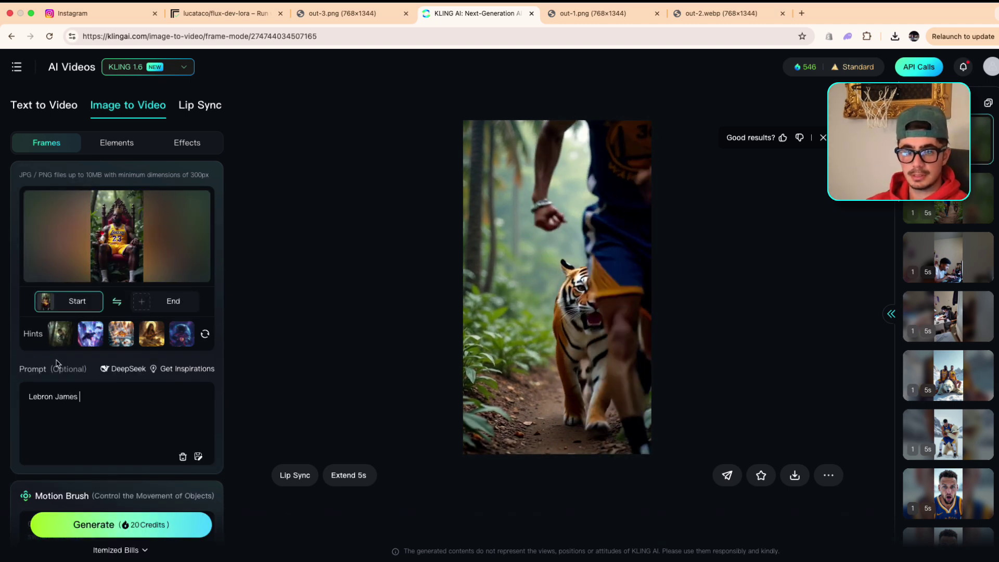
{"action": "type", "text": "get startle"}
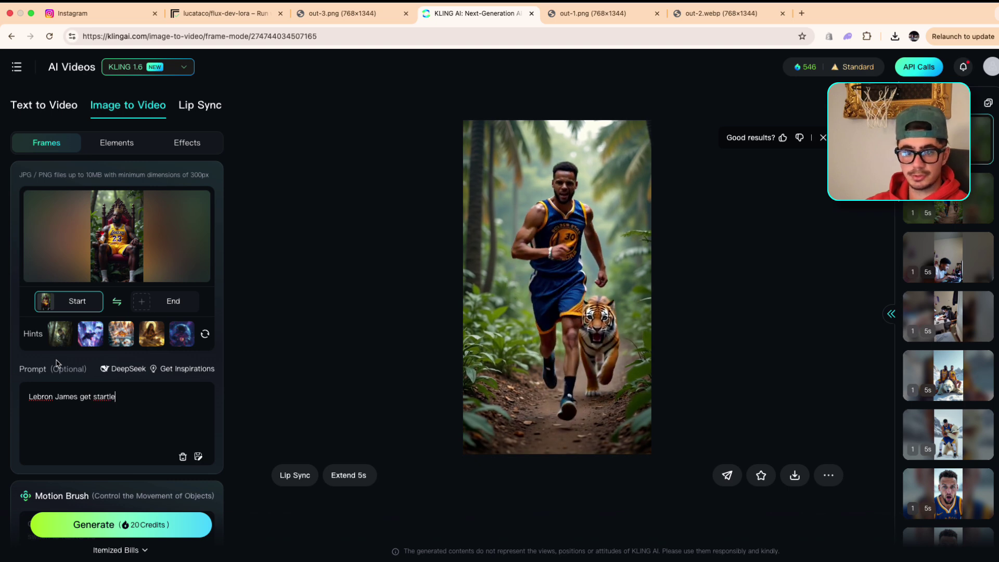
{"action": "type", "text": "d, and drops his wine,"}
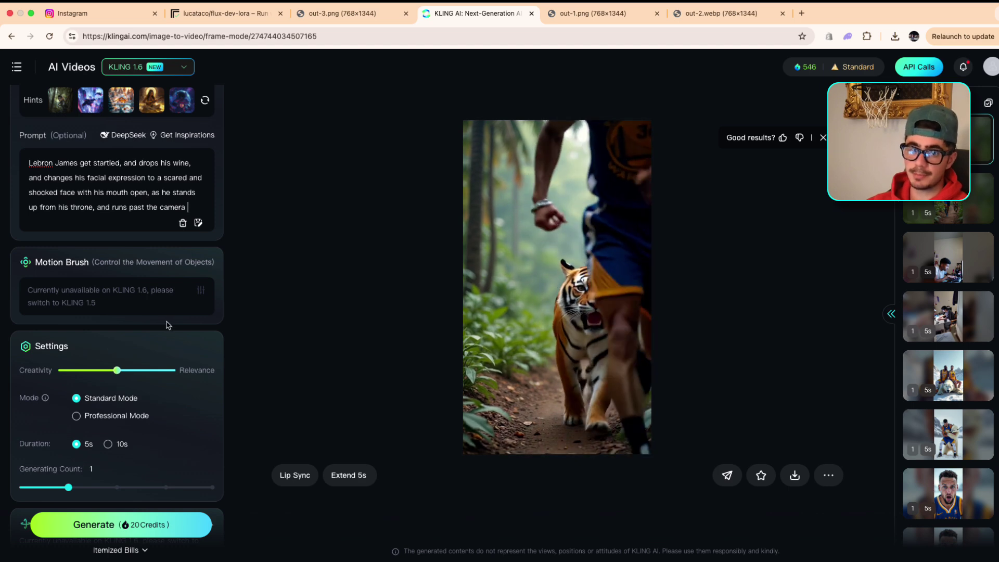
- Check the video settings and generate the throne clip in Standard Mode with a 5s duration and a count of 1
{"action": "scroll", "coordinate": [117, 386], "scroll_direction": "down", "scroll_amount": 2}
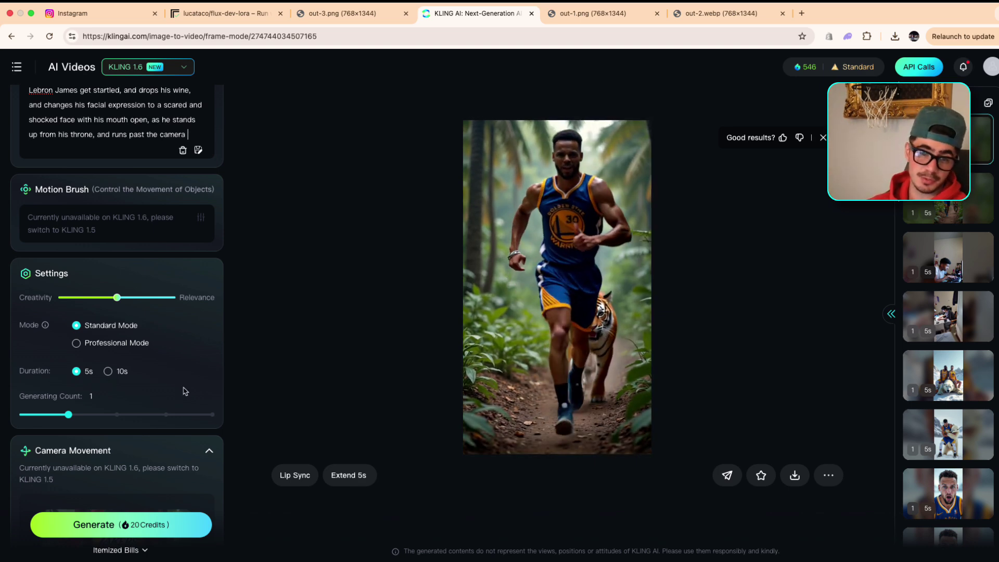
{"action": "scroll", "coordinate": [156, 416], "scroll_direction": "down", "scroll_amount": 3}
{"action": "scroll", "coordinate": [146, 468], "scroll_direction": "up", "scroll_amount": 2}
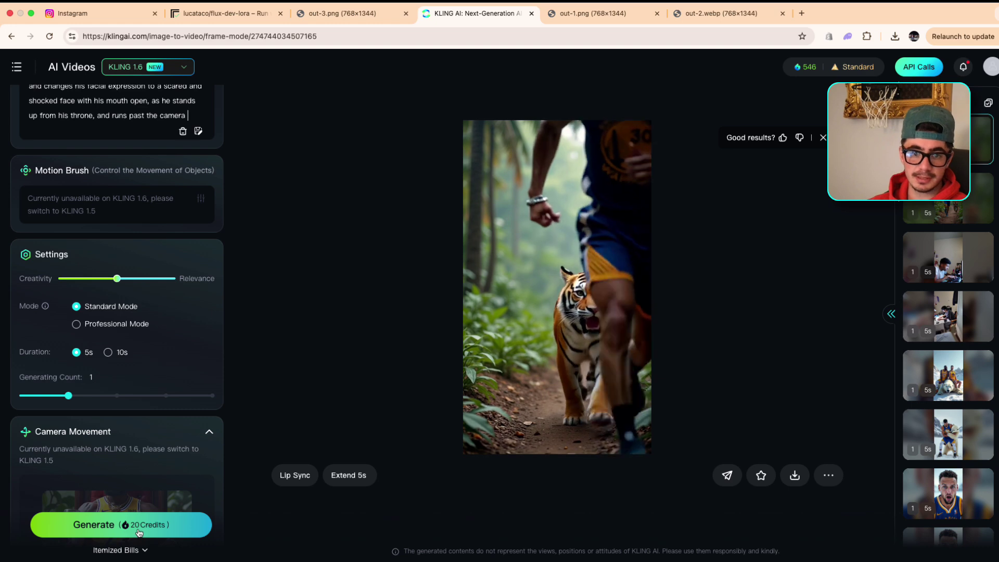
{"action": "left_click", "coordinate": [179, 526]}
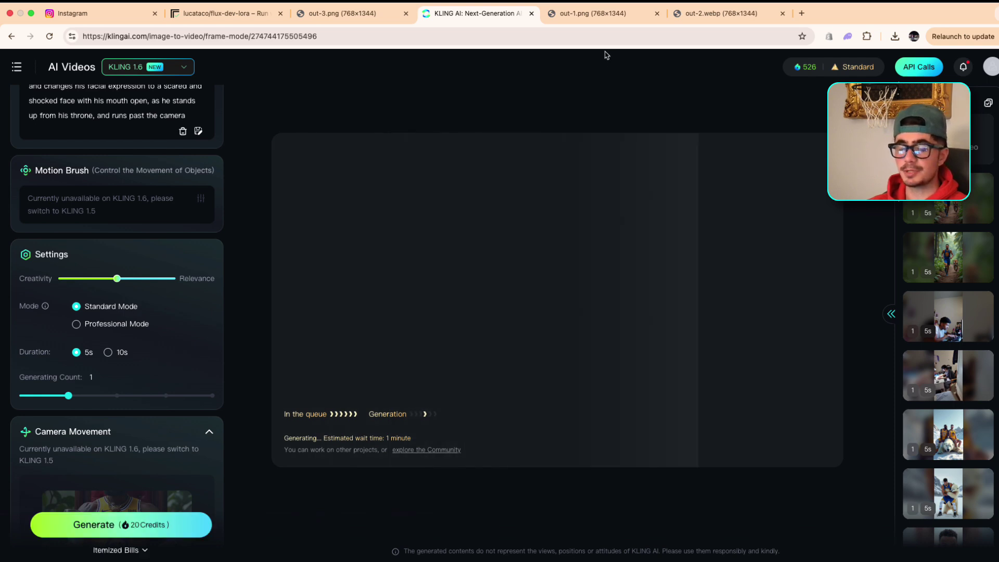
- Switch to Replicate and run Flux with out-3.png as input image and a prompt for a LeBron-versus-tiger western cowboy standoff in the amazon rainforest
{"action": "left_click", "coordinate": [595, 15]}
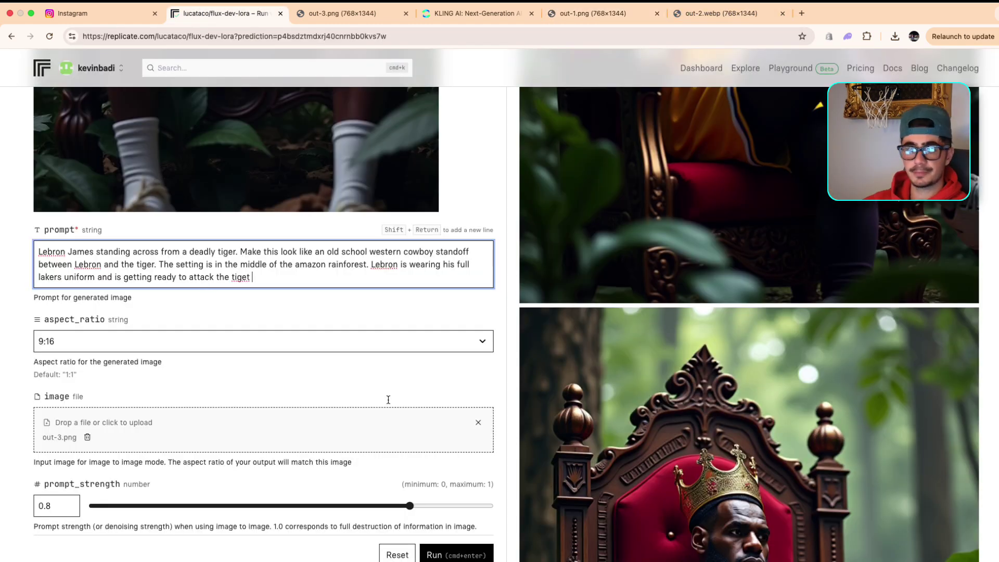
{"action": "scroll", "coordinate": [408, 415], "scroll_direction": "down", "scroll_amount": 7}
{"action": "key", "text": "super+Return"}
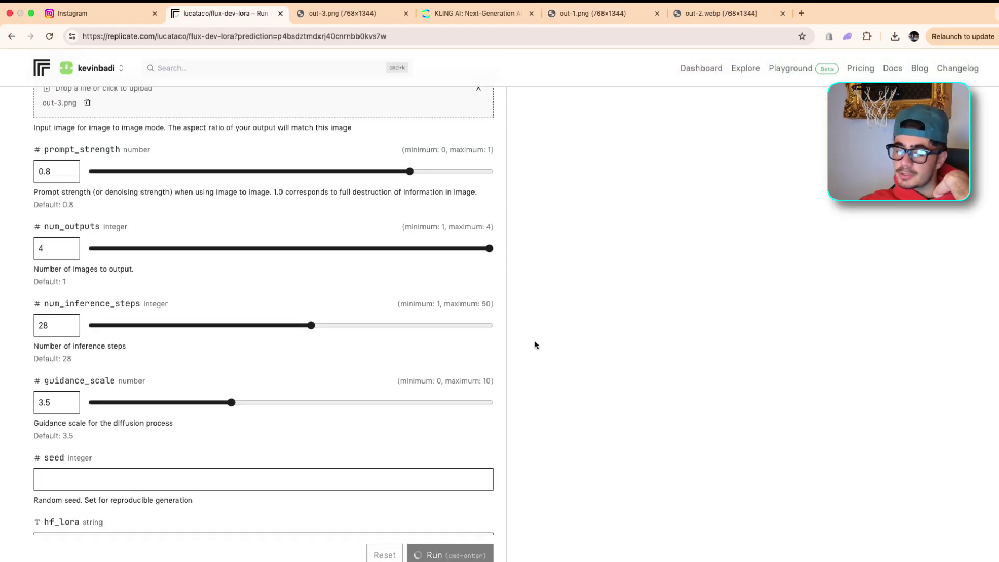
{"action": "scroll", "coordinate": [534, 344], "scroll_direction": "up", "scroll_amount": 10}
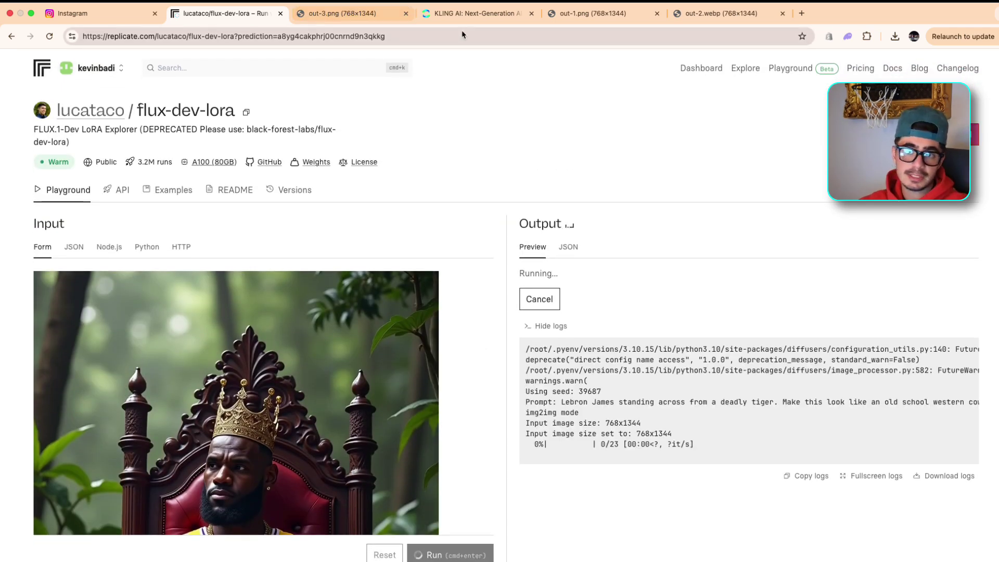
- Switch to Kling AI, review the generated LeBron throne video and download it without watermark
{"action": "left_click", "coordinate": [473, 13]}
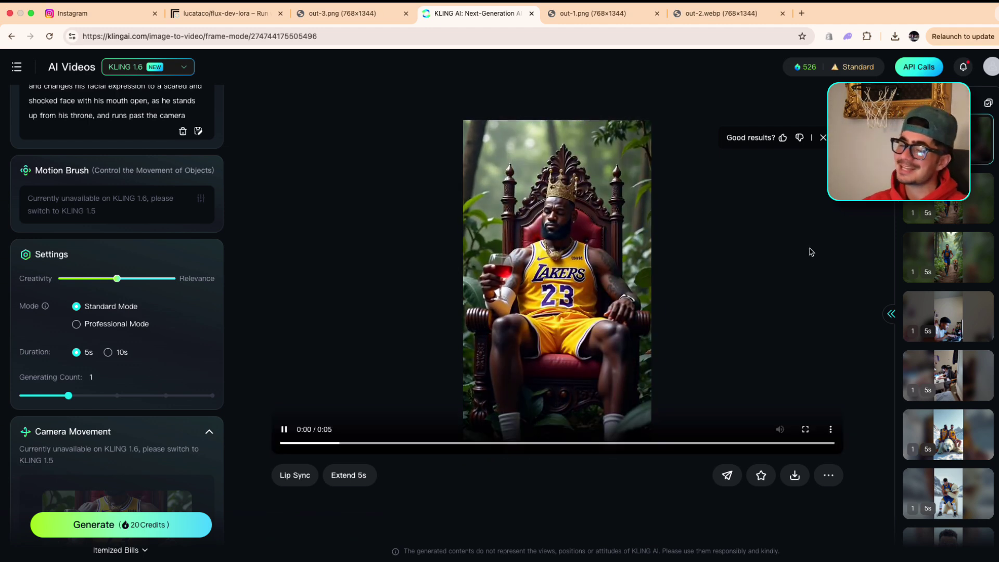
{"action": "left_click", "coordinate": [284, 432]}
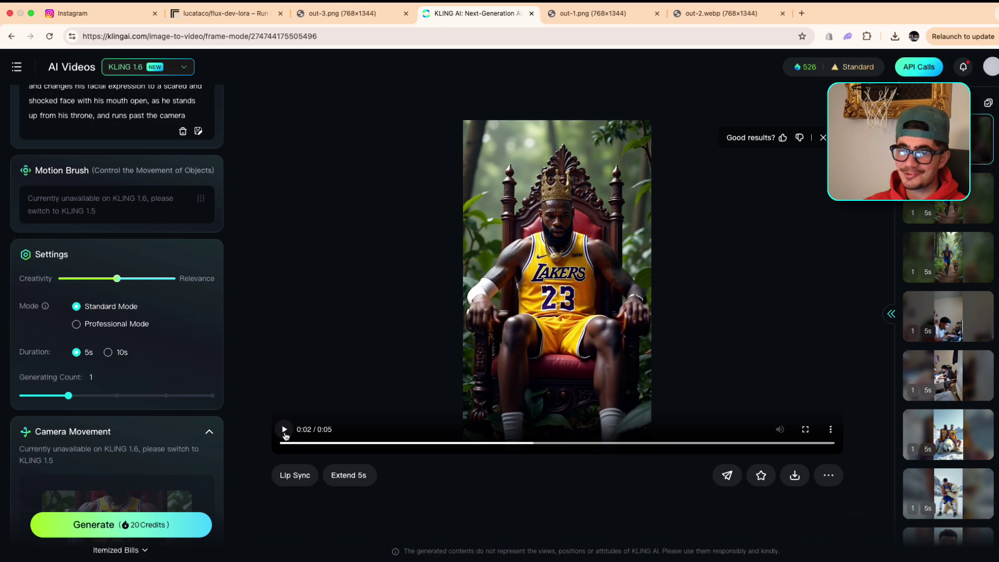
{"action": "left_click", "coordinate": [805, 430]}
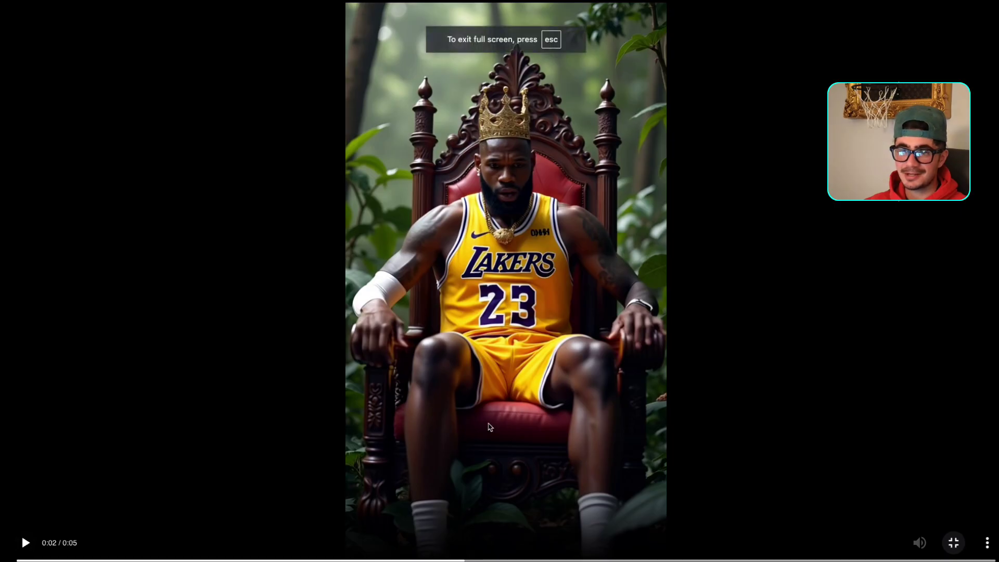
{"action": "key", "text": "Escape"}
{"action": "left_click", "coordinate": [284, 431]}
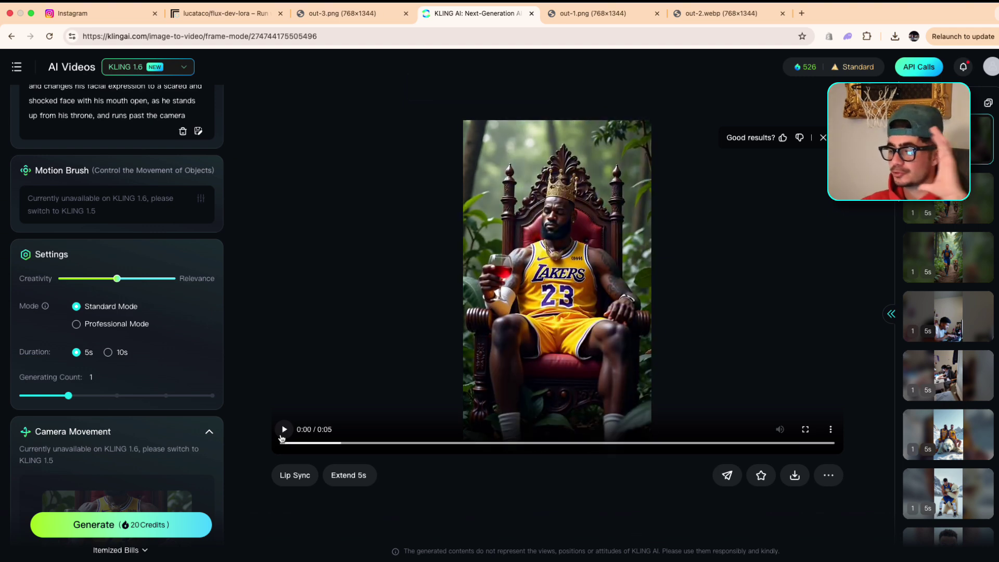
{"action": "mouse_move", "coordinate": [794, 475]}
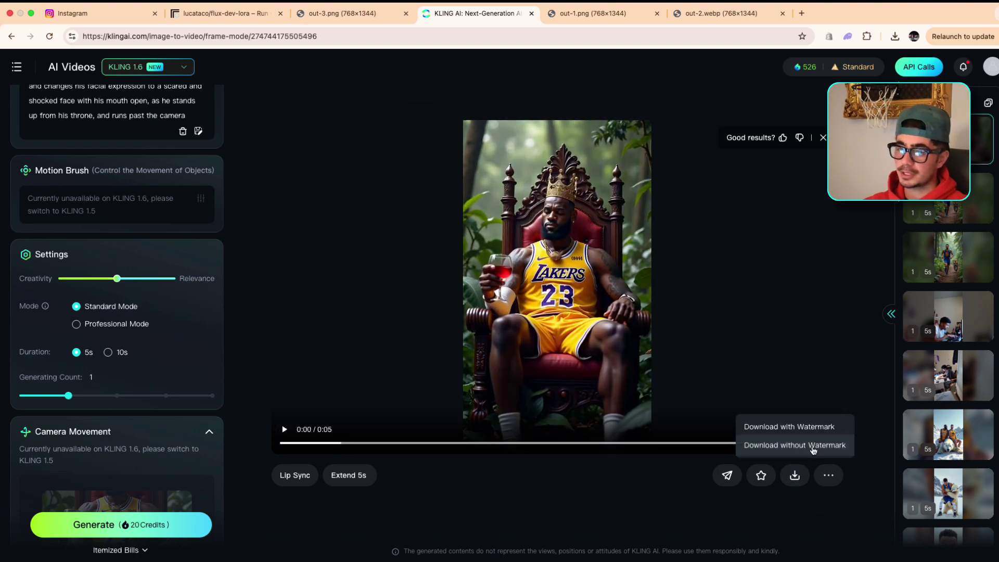
{"action": "left_click", "coordinate": [813, 448]}
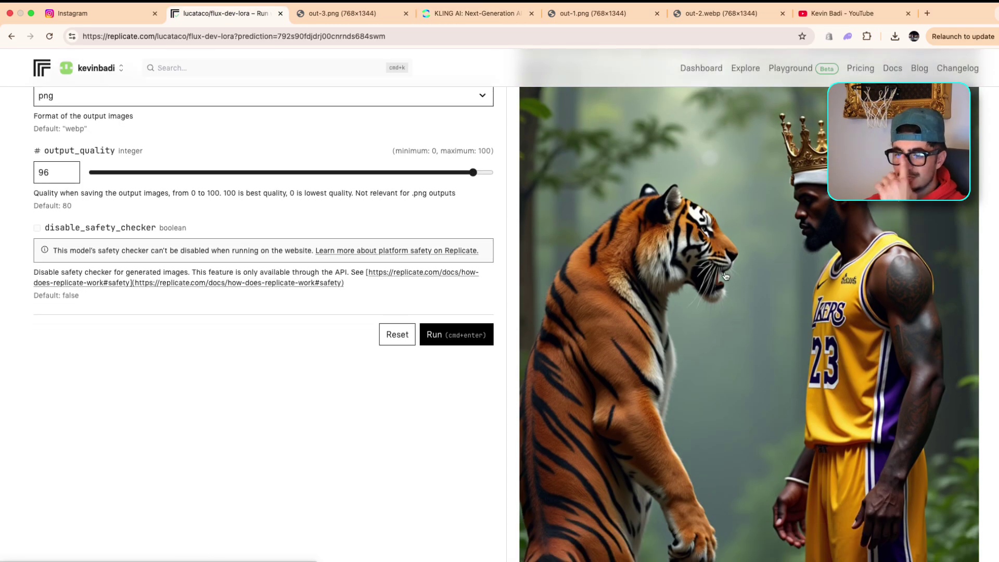
- On Replicate, open the image of the standing tiger facing LeBron and save it to Downloads as out-1 (1)
{"action": "scroll", "coordinate": [692, 223], "scroll_direction": "down", "scroll_amount": 3}
{"action": "left_click", "coordinate": [728, 259]}
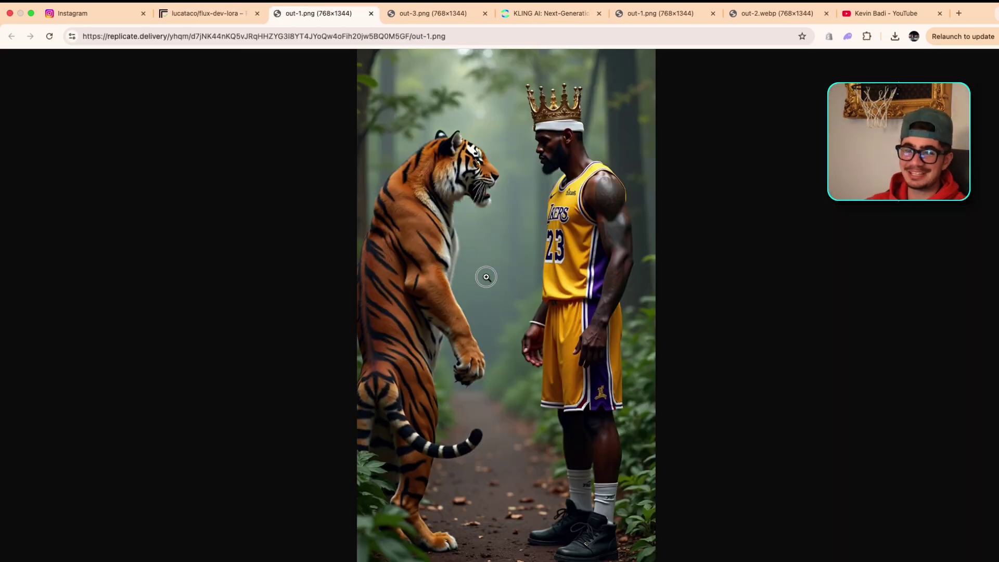
{"action": "right_click", "coordinate": [487, 278]}
{"action": "left_click", "coordinate": [503, 294]}
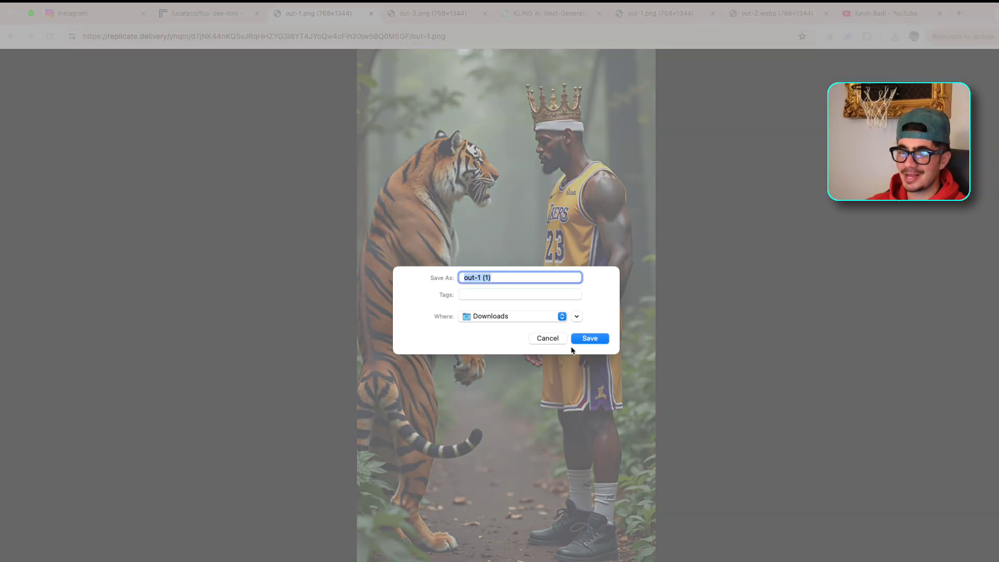
{"action": "left_click", "coordinate": [585, 340]}
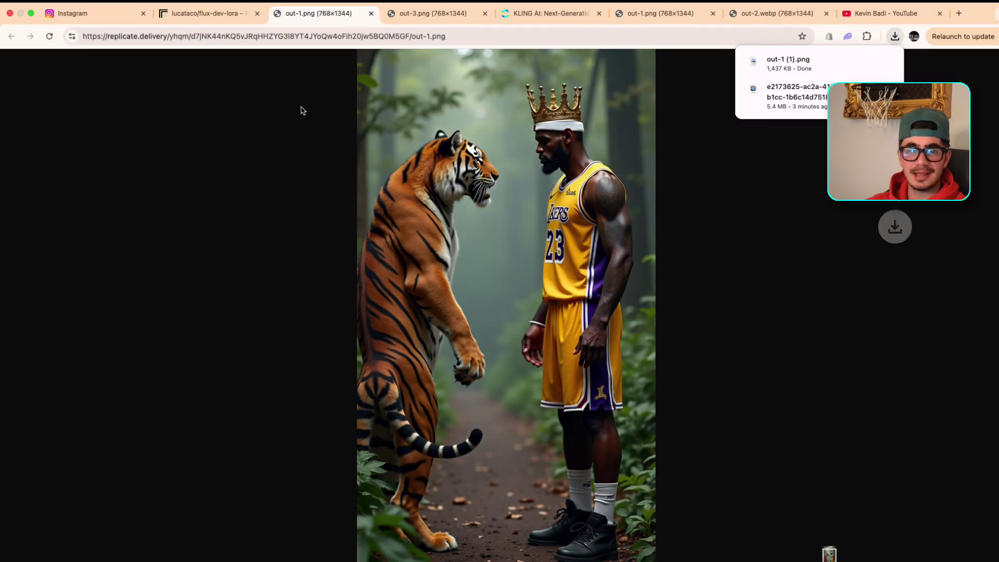
- Switch to Kling AI and animate the standoff image with the prompt "Lebron james sweating and shiny, breathing in and out heavily talking to the tiger."
{"action": "left_click", "coordinate": [548, 22]}
{"action": "scroll", "coordinate": [217, 233], "scroll_direction": "up", "scroll_amount": 6}
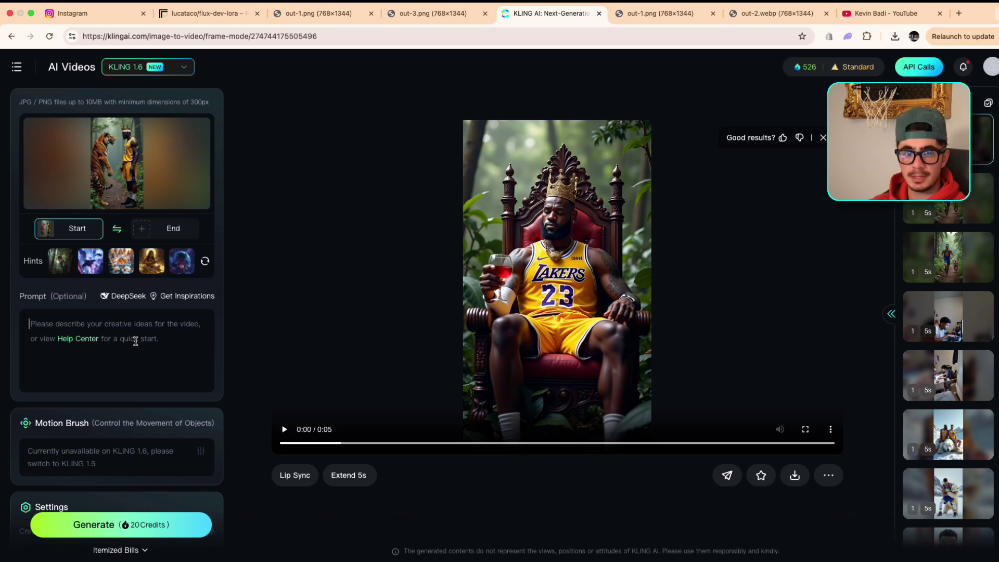
{"action": "type", "text": "Lebron james "}
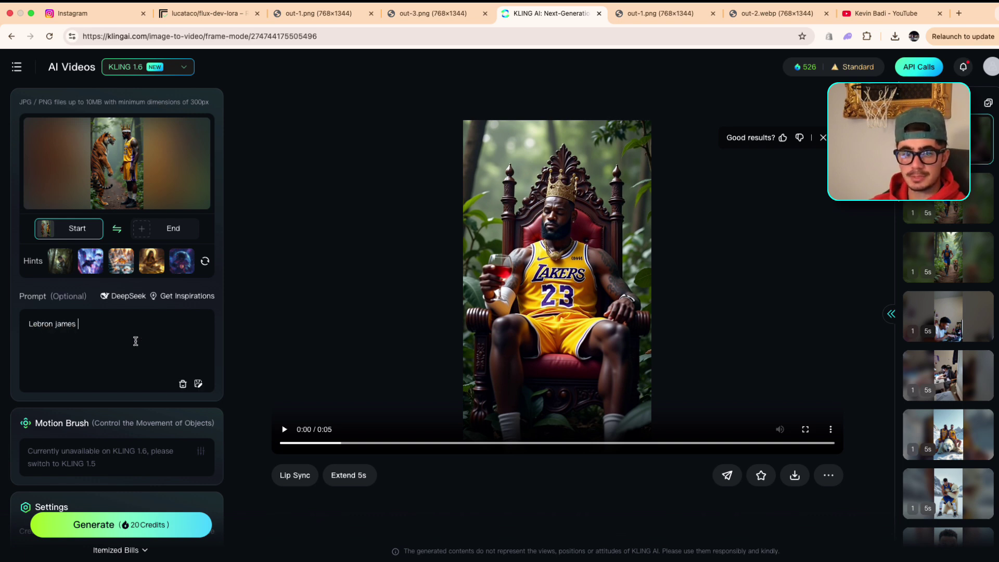
{"action": "type", "text": "sweating and shiny, breathing in and out heavily talking to the tiger."}
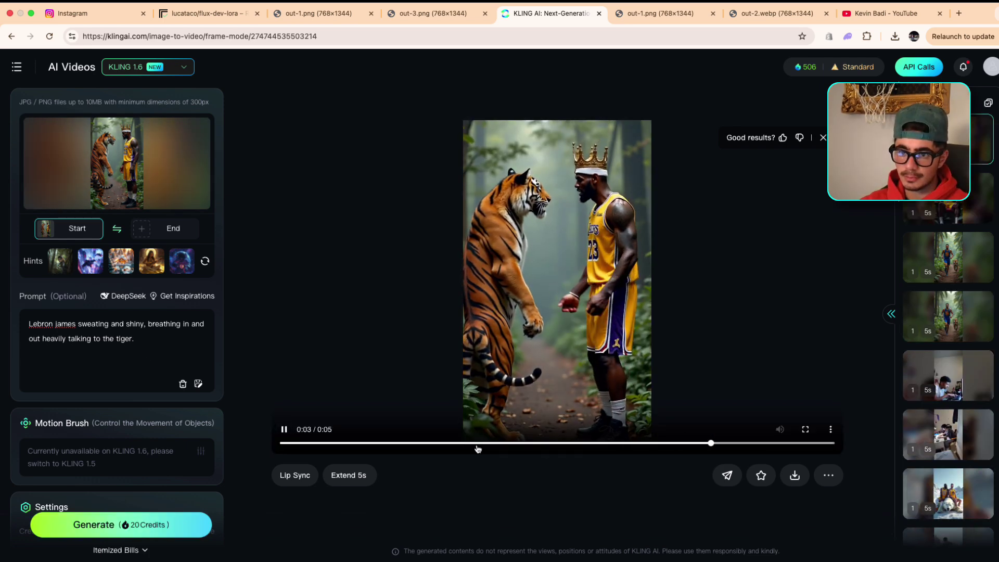
- Review the generated standoff video in full screen, pause playback and download the clip
{"action": "left_click", "coordinate": [807, 431]}
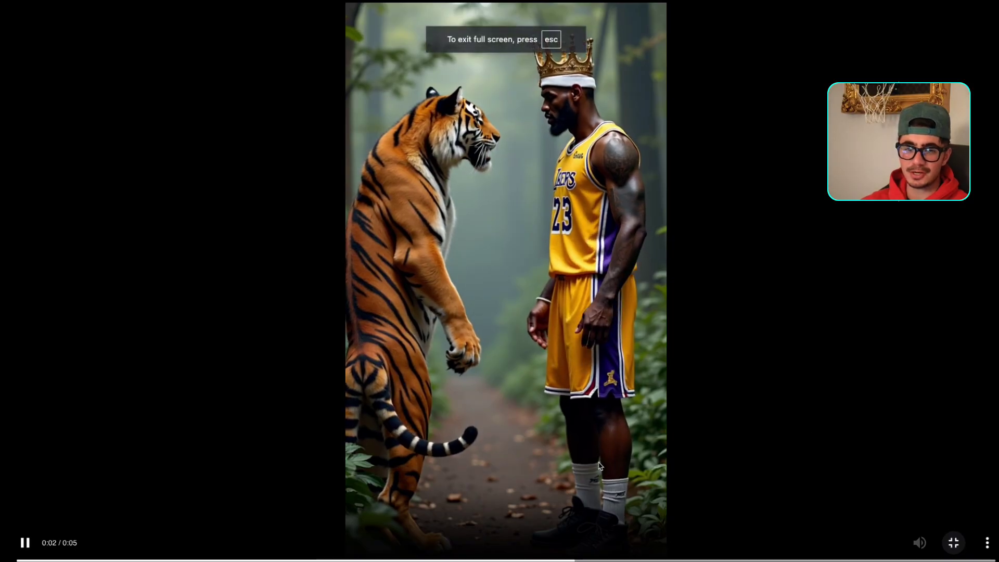
{"action": "key", "text": "Escape"}
{"action": "left_click", "coordinate": [282, 430]}
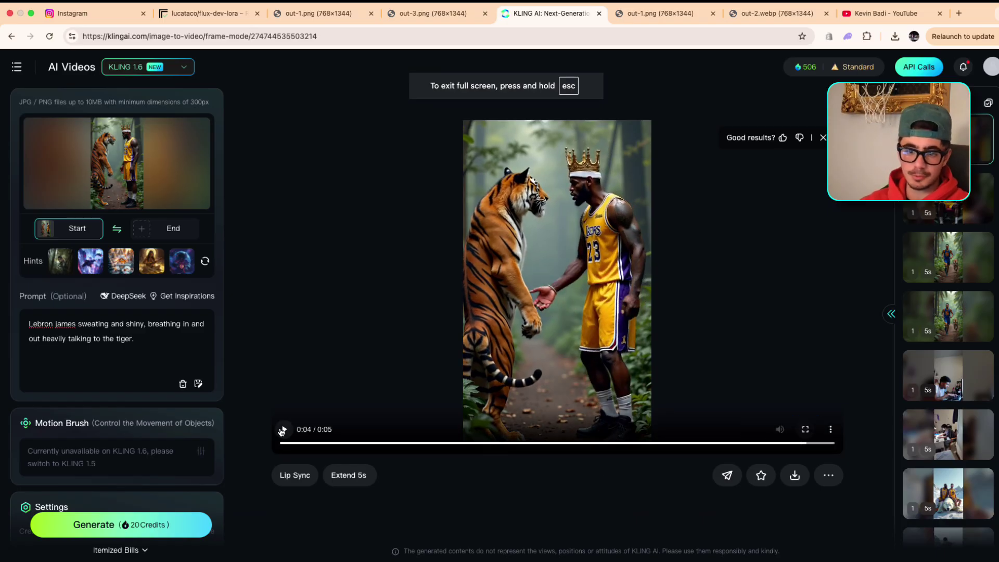
{"action": "left_click", "coordinate": [831, 430]}
{"action": "left_click", "coordinate": [778, 403]}
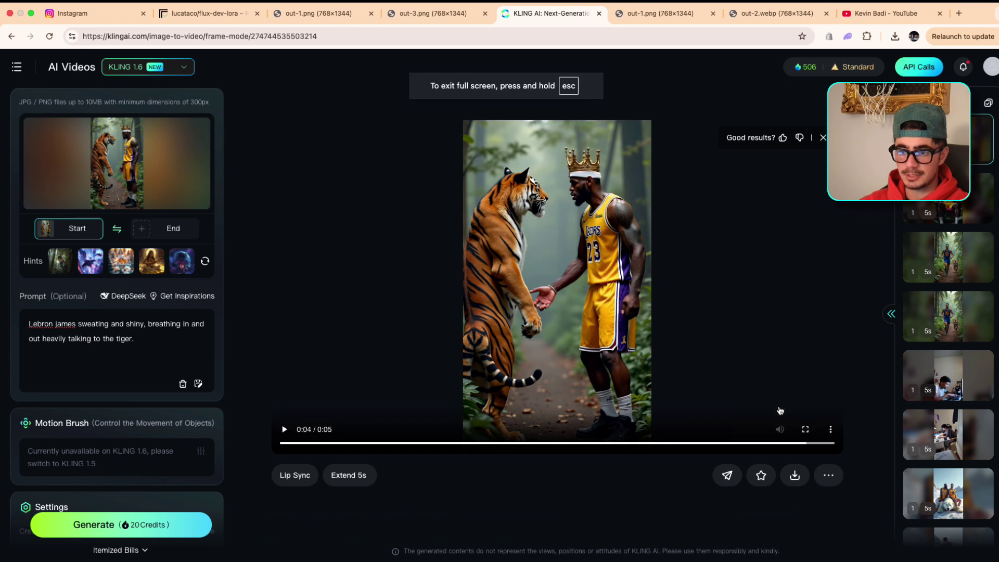
- Open socialwolf.io in a new tab and go to its Video Cloning page
{"action": "left_click", "coordinate": [959, 14]}
{"action": "type", "text": "socialblade.com"}
{"action": "key", "text": "Return"}
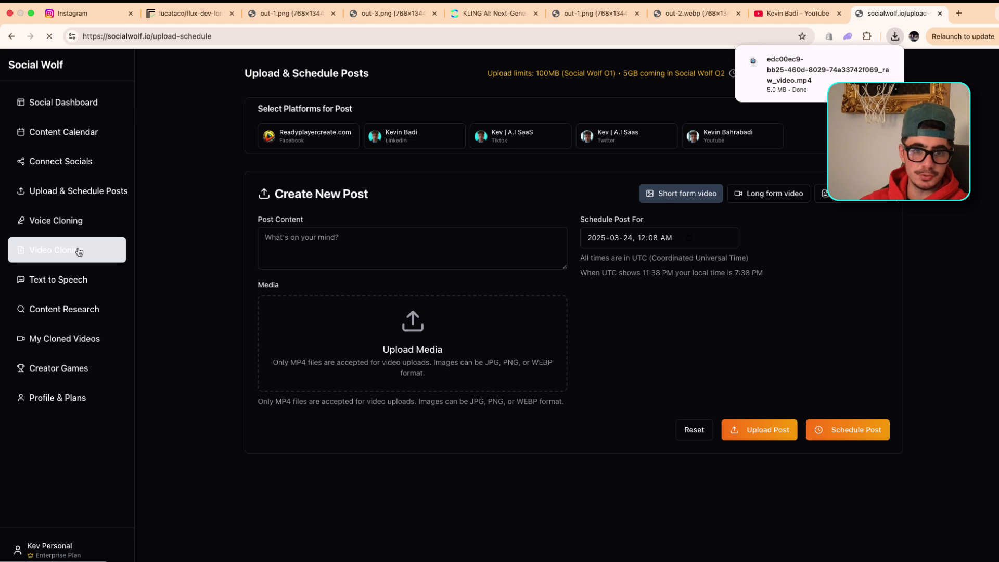
{"action": "left_click", "coordinate": [78, 251]}
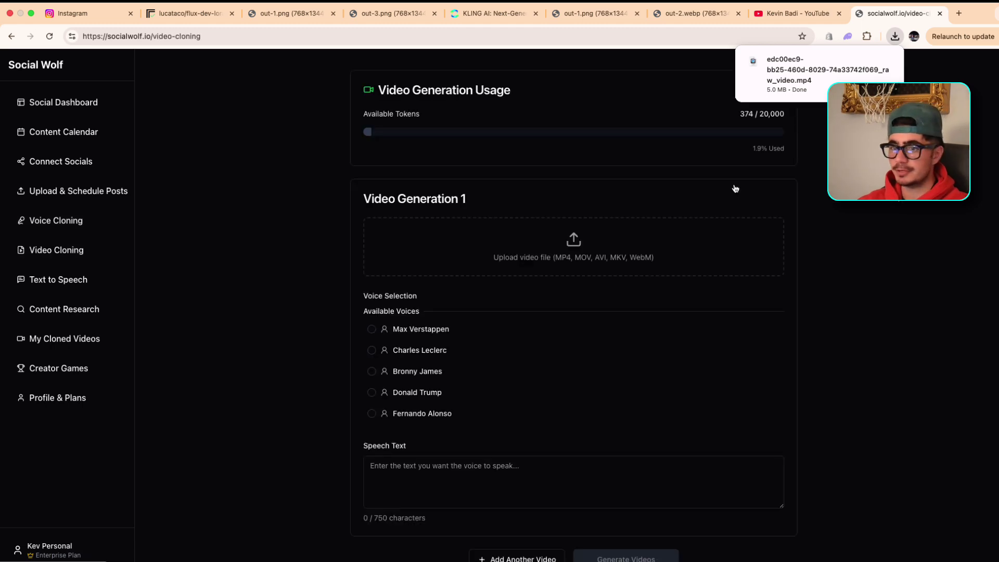
- Upload the newly downloaded LeBron-tiger standoff clip as the source for Video Generation 1
{"action": "left_click", "coordinate": [499, 255]}
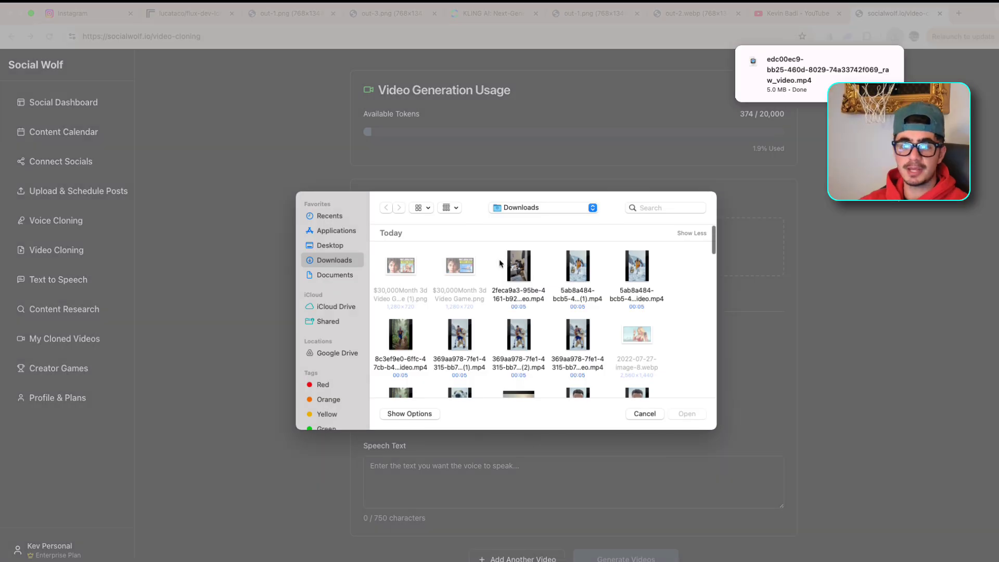
{"action": "left_click", "coordinate": [645, 414]}
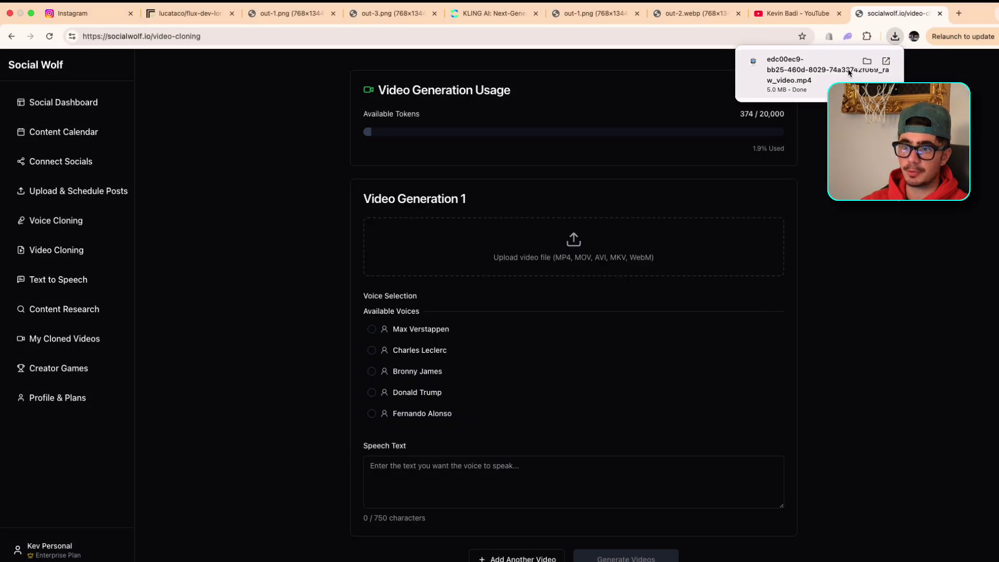
{"action": "left_click_drag", "start_coordinate": [851, 73], "coordinate": [477, 267]}
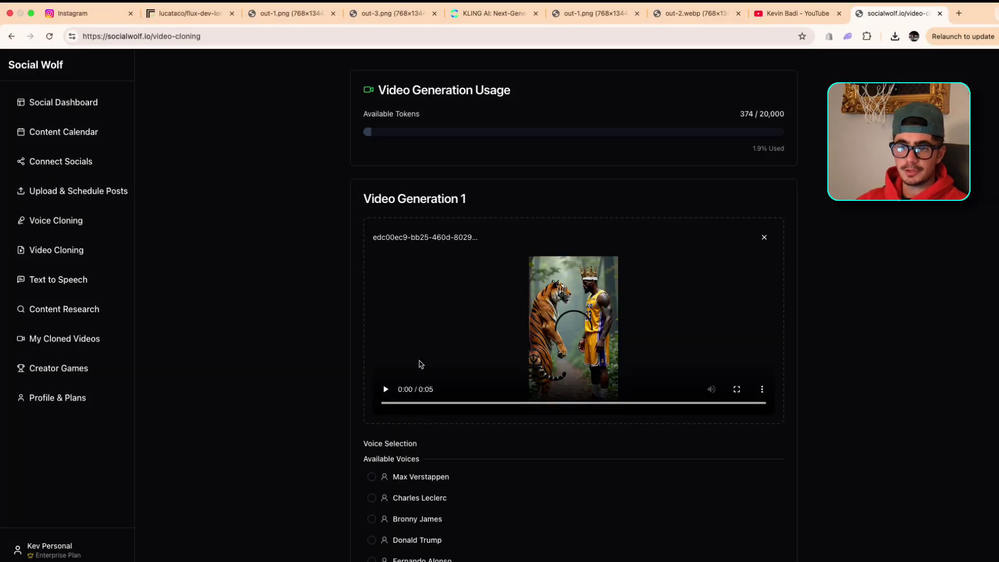
- Select the Lebron James voice, enter the speech text "I heard you talk shit bout my boy bronny" and generate the video
{"action": "scroll", "coordinate": [308, 353], "scroll_direction": "down", "scroll_amount": 5}
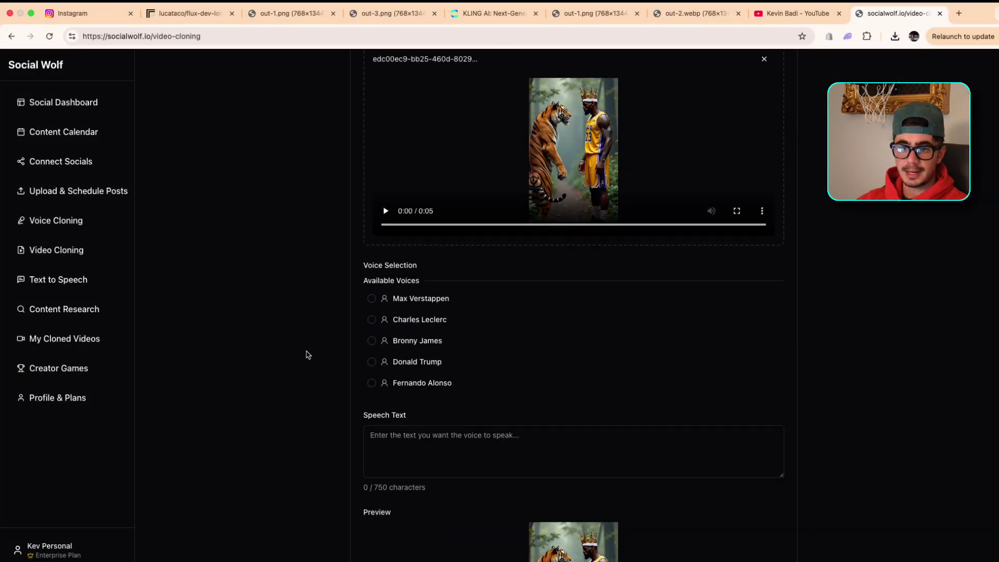
{"action": "scroll", "coordinate": [373, 352], "scroll_direction": "down", "scroll_amount": 5}
{"action": "left_click", "coordinate": [372, 373]}
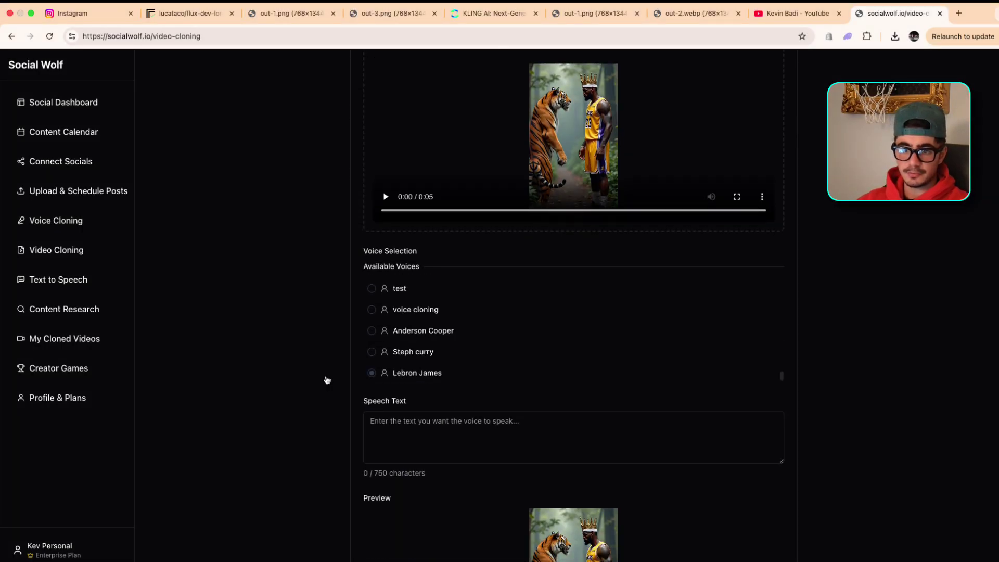
{"action": "scroll", "coordinate": [326, 380], "scroll_direction": "down", "scroll_amount": 4}
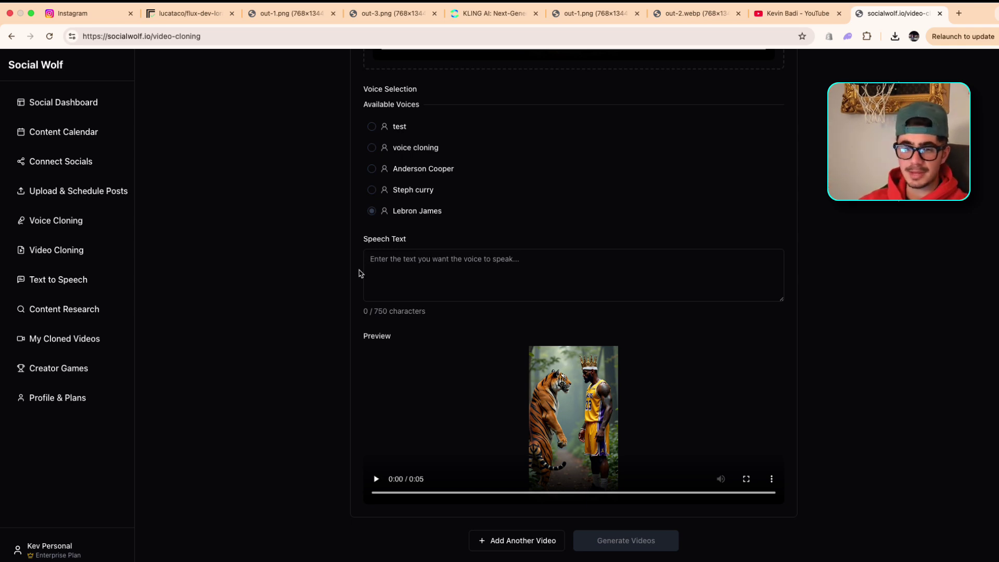
{"action": "type", "text": "I heard you talk shit bout my boy bronny"}
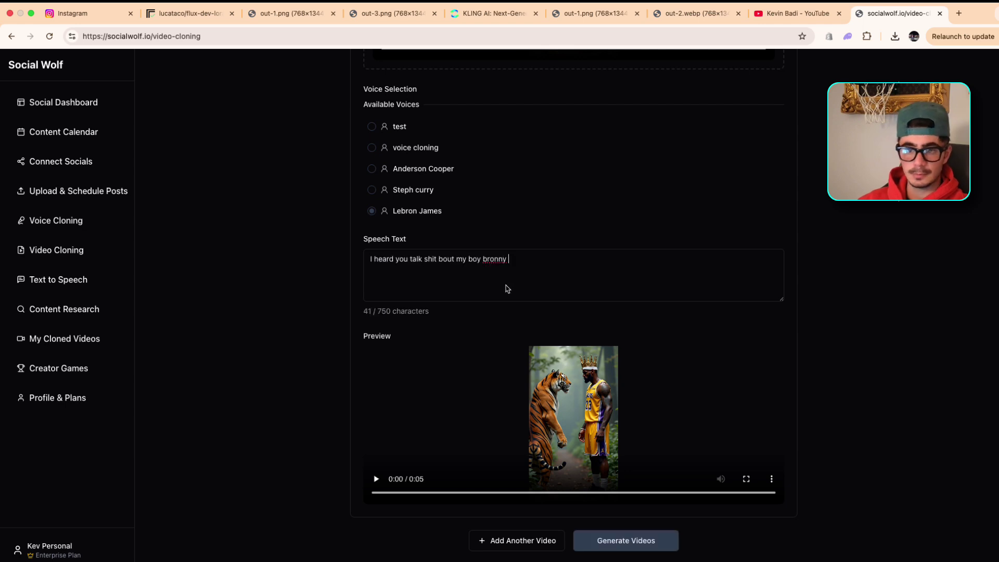
{"action": "left_click", "coordinate": [645, 544]}
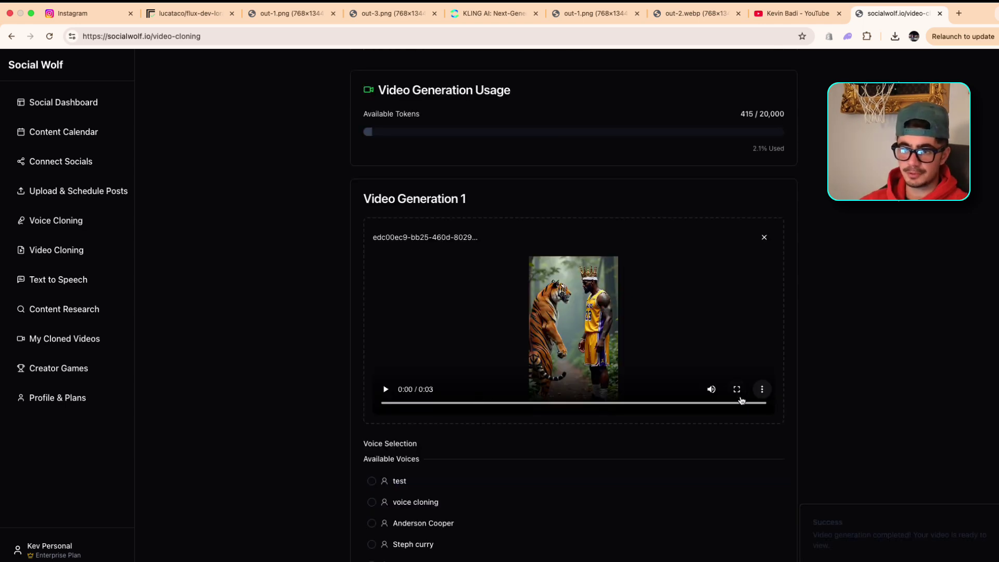
- Play the generated talking LeBron video in full screen and download it
{"action": "left_click", "coordinate": [738, 391]}
{"action": "left_click", "coordinate": [23, 551]}
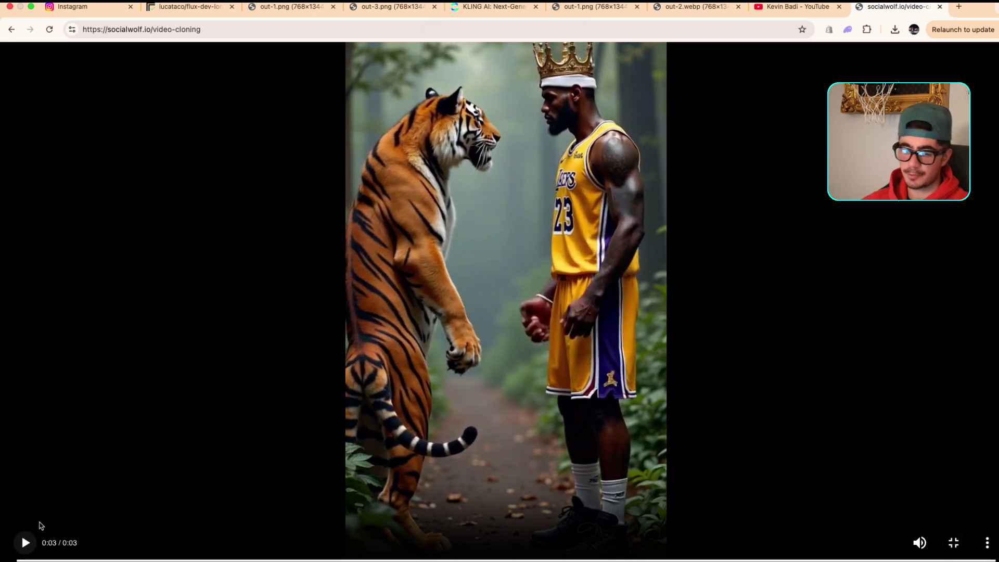
{"action": "key", "text": "Escape"}
{"action": "left_click", "coordinate": [762, 389]}
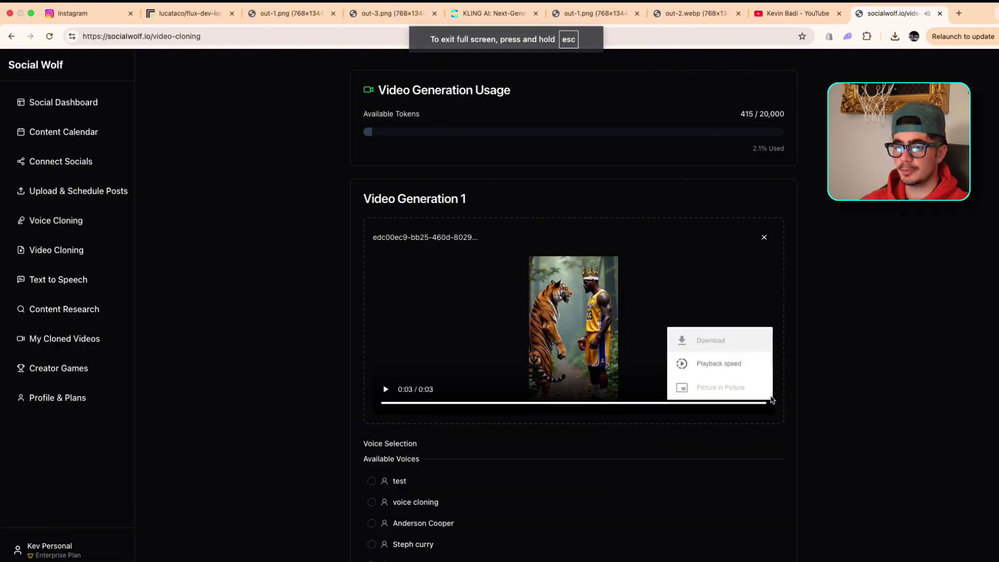
{"action": "left_click", "coordinate": [705, 339]}
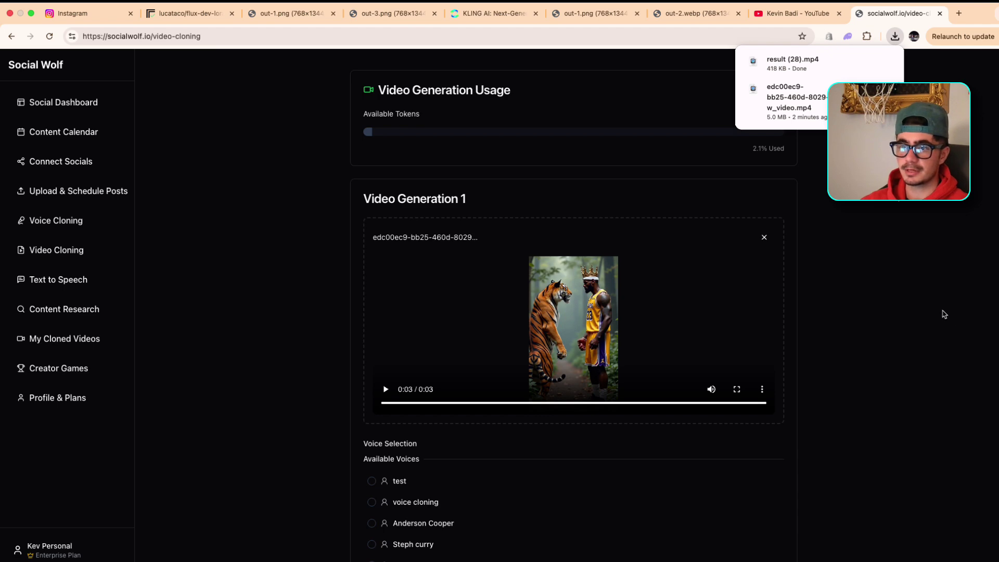
- Switch to CapCut, enlarge its window and create a new project
{"action": "left_click", "coordinate": [30, 13]}
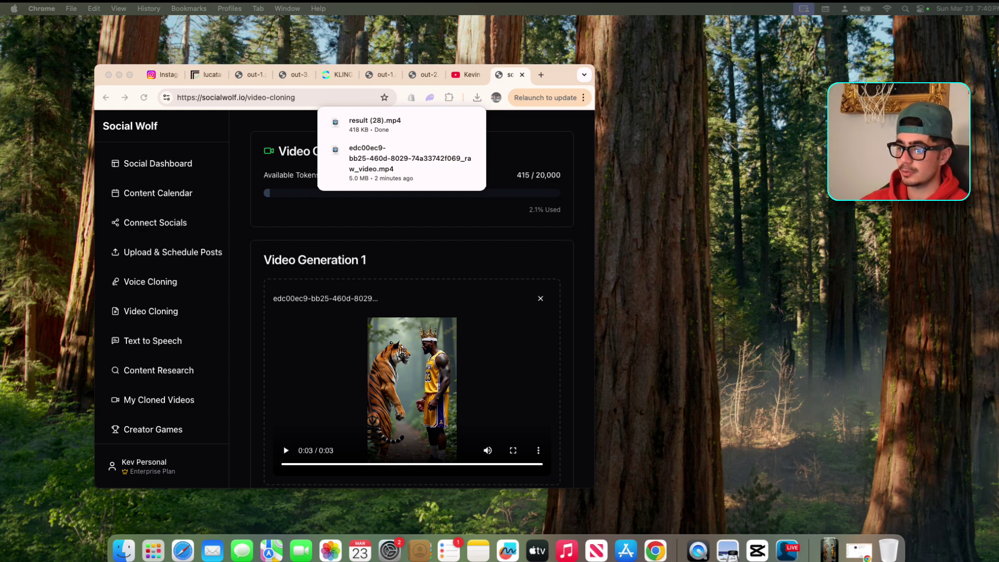
{"action": "left_click", "coordinate": [757, 551]}
{"action": "left_click", "coordinate": [82, 91]}
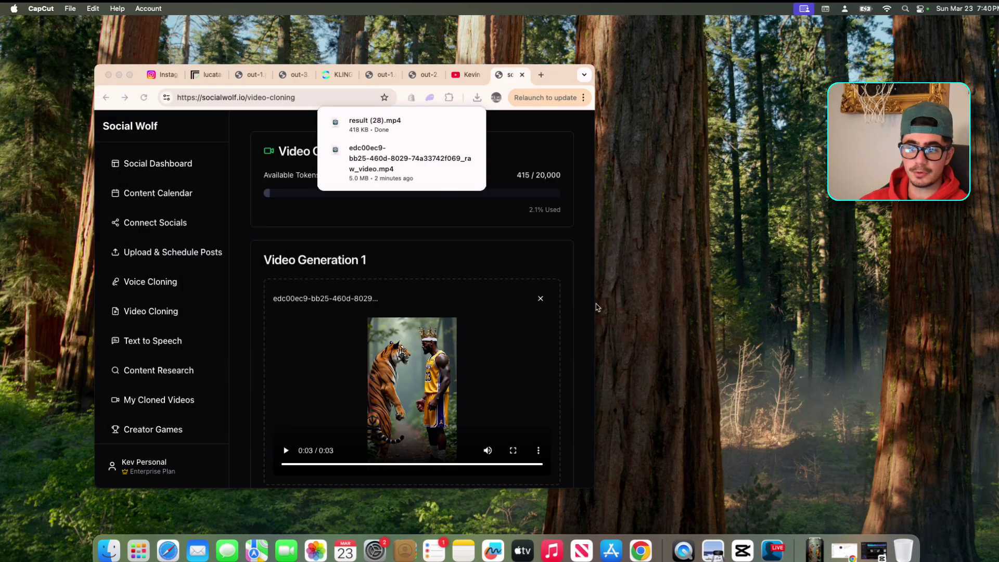
{"action": "left_click", "coordinate": [742, 550]}
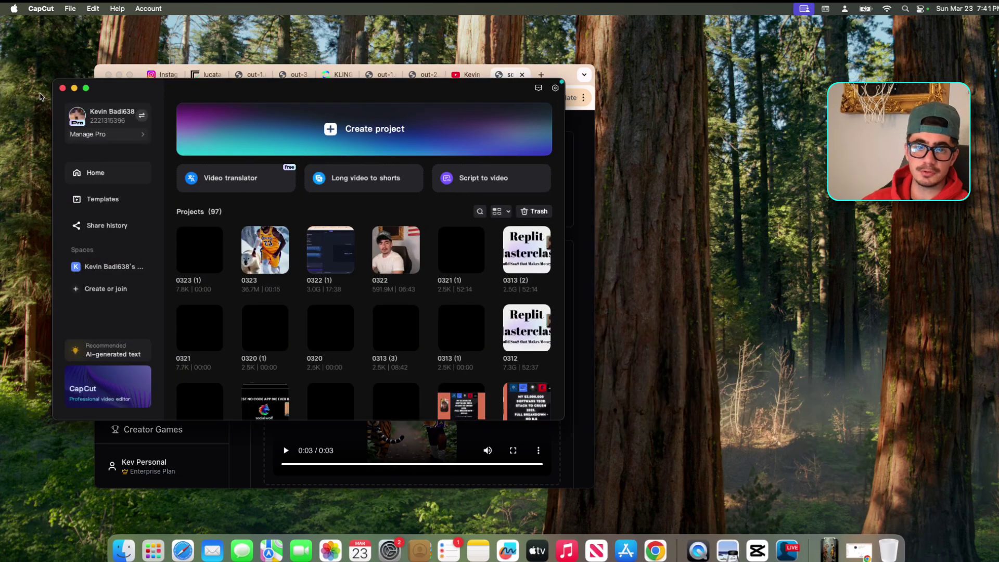
{"action": "left_click", "coordinate": [86, 88]}
{"action": "left_click", "coordinate": [283, 65]}
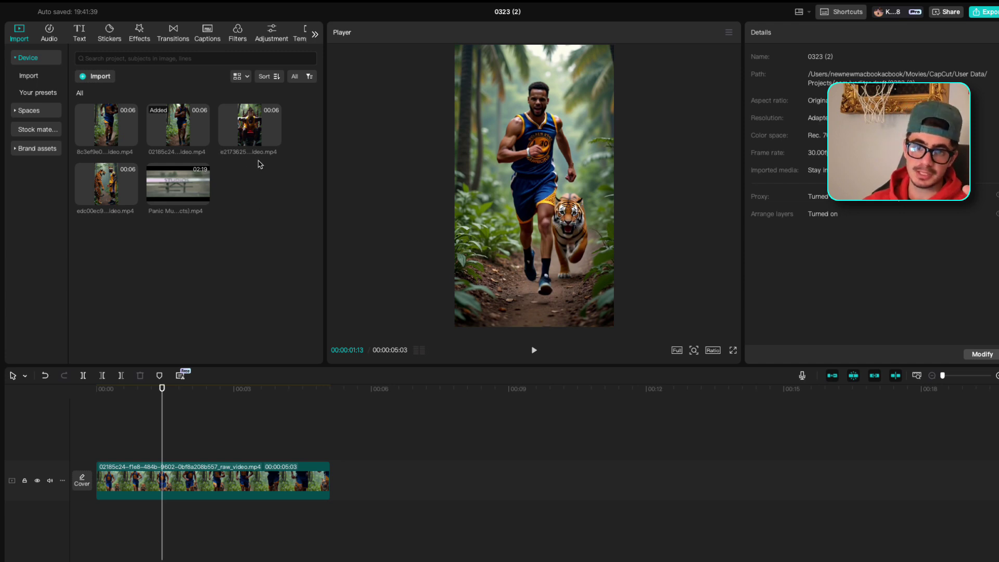
- Add the Panic Music video to the timeline, extract its audio, delete the video clip and adjust the start of the audio
{"action": "left_click_drag", "start_coordinate": [201, 194], "coordinate": [130, 443]}
{"action": "right_click", "coordinate": [130, 443]}
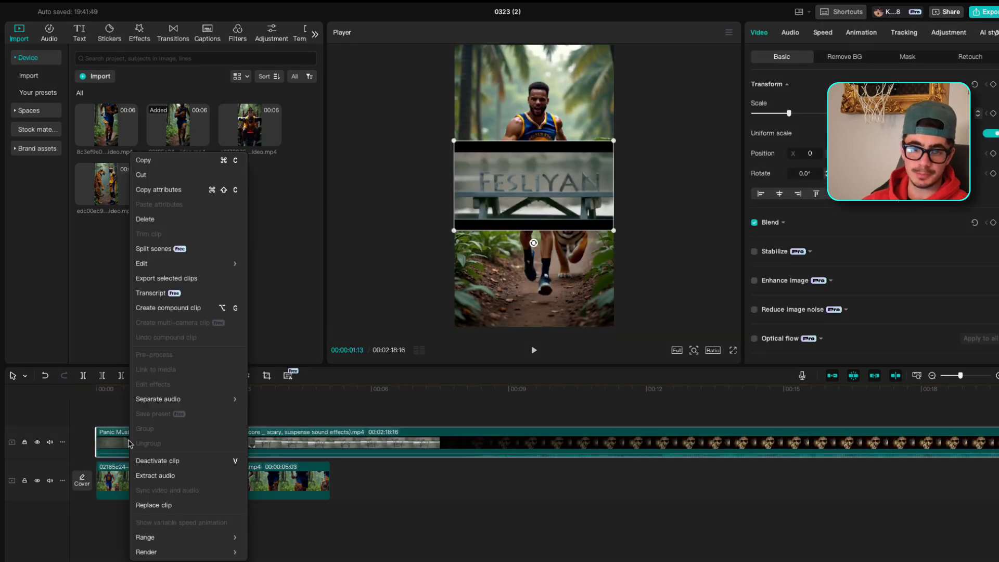
{"action": "left_click", "coordinate": [176, 475]}
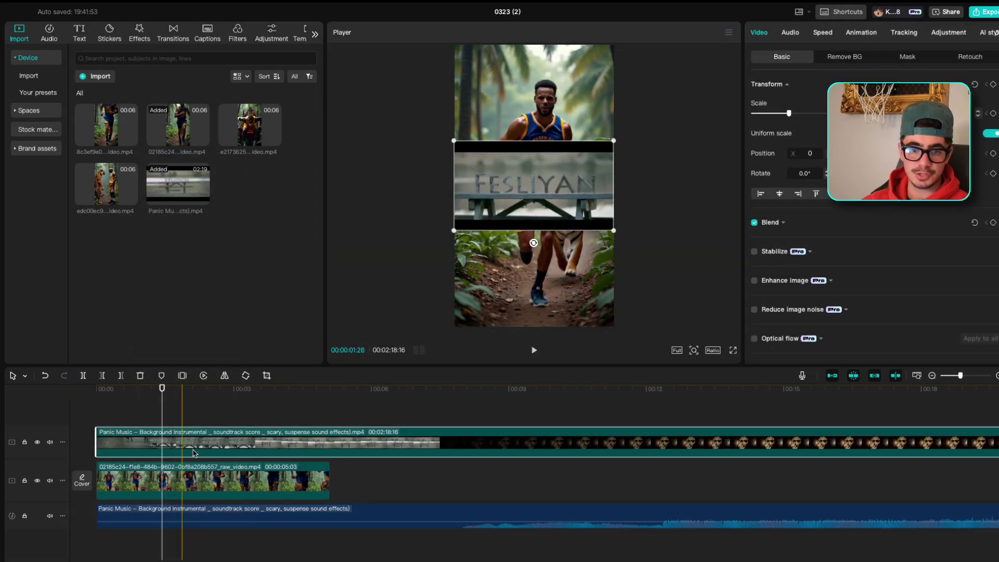
{"action": "key", "text": "Delete"}
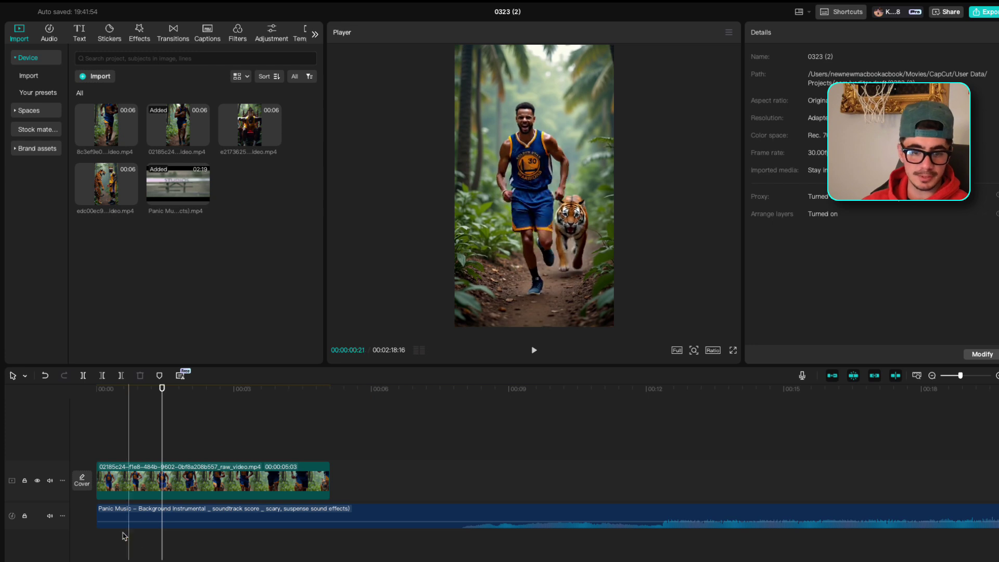
{"action": "mouse_move", "coordinate": [100, 517]}
{"action": "left_mouse_down"}
{"action": "mouse_move", "coordinate": [605, 498]}
{"action": "mouse_move", "coordinate": [102, 501]}
{"action": "left_mouse_up"}
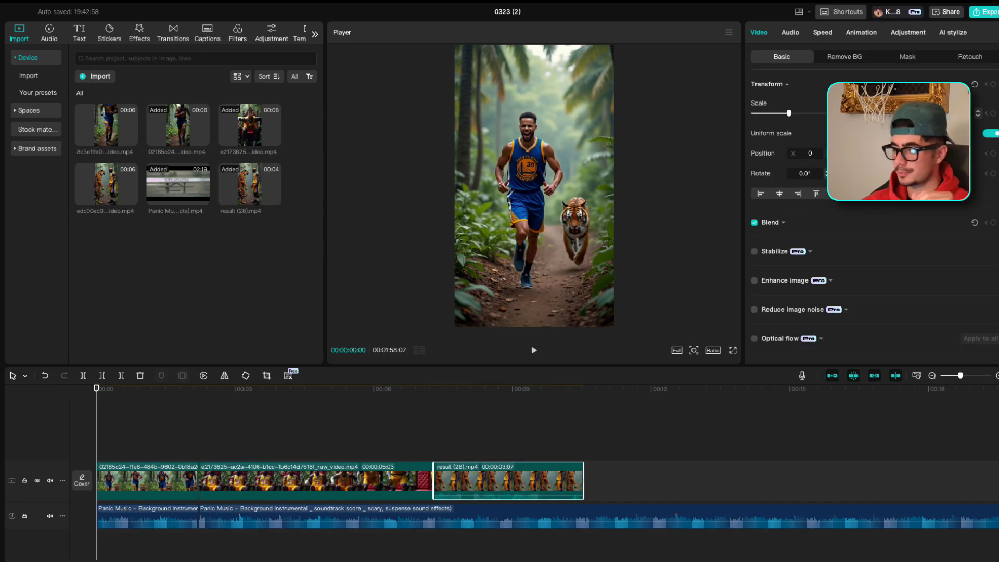
- Play the assembled timeline in full screen to review the edit, then return to the editor and stop playback
{"action": "left_click", "coordinate": [732, 350]}
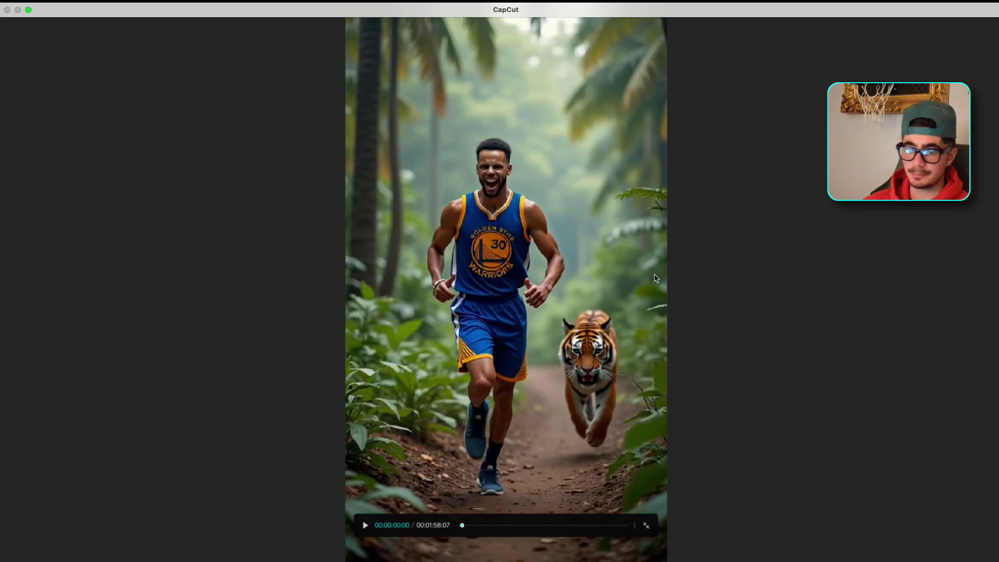
{"action": "key", "text": "space"}
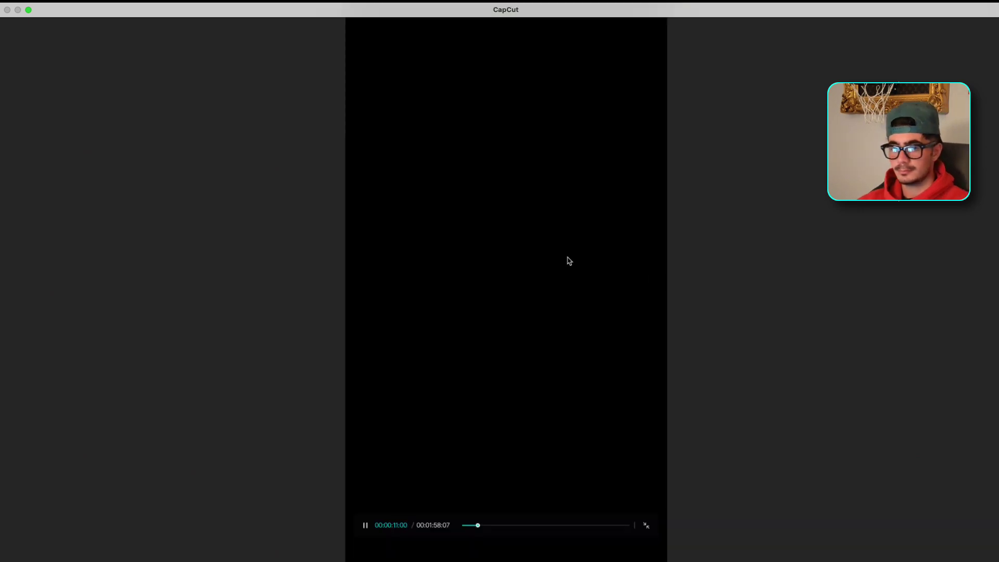
{"action": "key", "text": "Escape"}
{"action": "scroll", "coordinate": [569, 446], "scroll_direction": "down", "scroll_amount": 1}
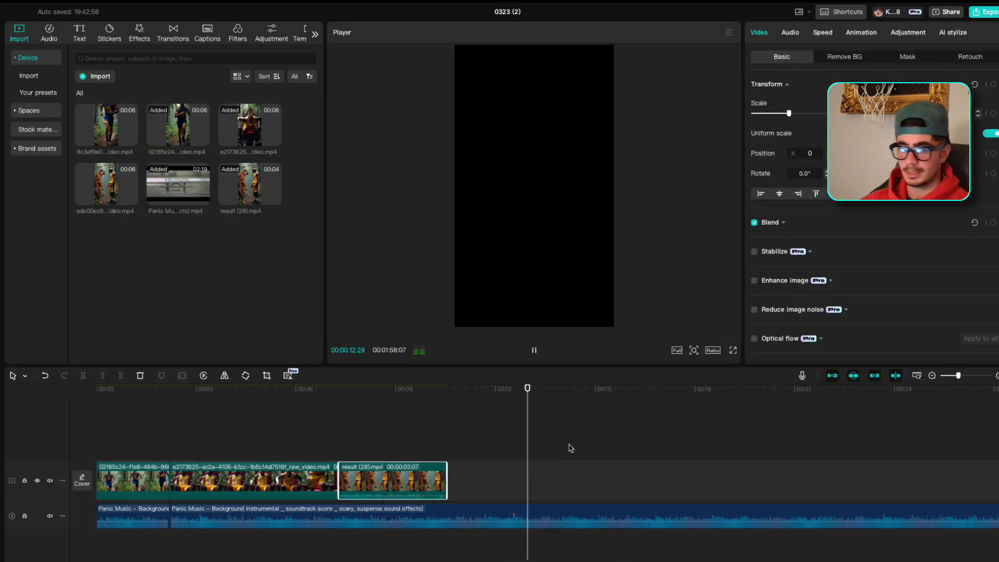
{"action": "scroll", "coordinate": [526, 455], "scroll_direction": "down", "scroll_amount": 2}
{"action": "key", "text": "space"}
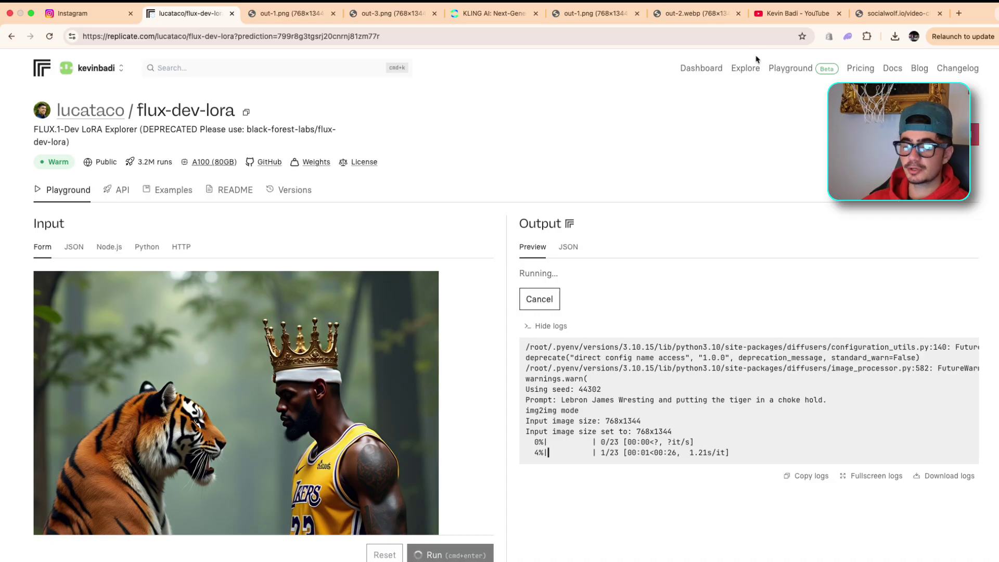
- On YouTube, search for "man screaming sound effect" and open the video "Man Screaming Sound Effect (READ DESC for MP3/FORM)"
{"action": "left_click", "coordinate": [797, 13]}
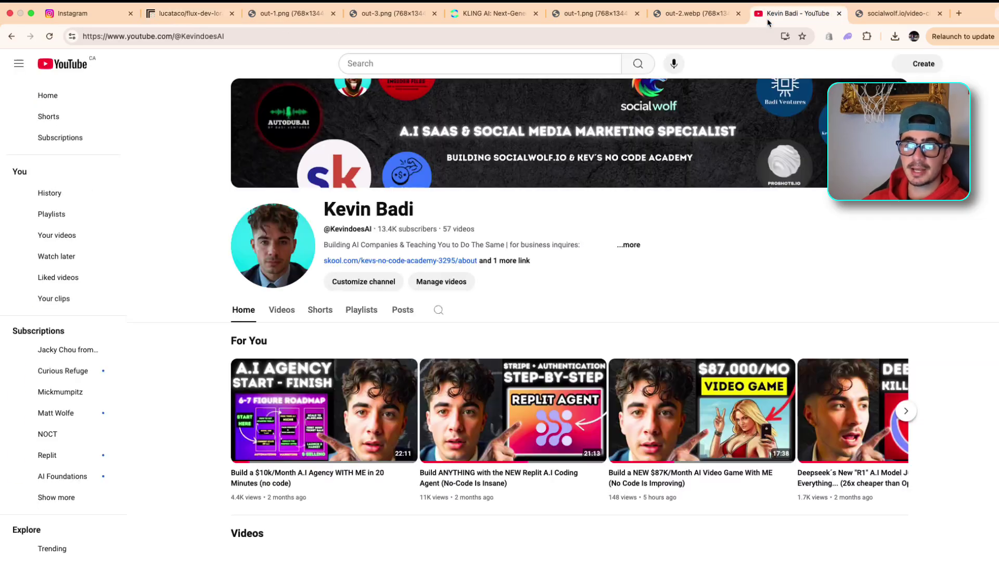
{"action": "left_click", "coordinate": [413, 69]}
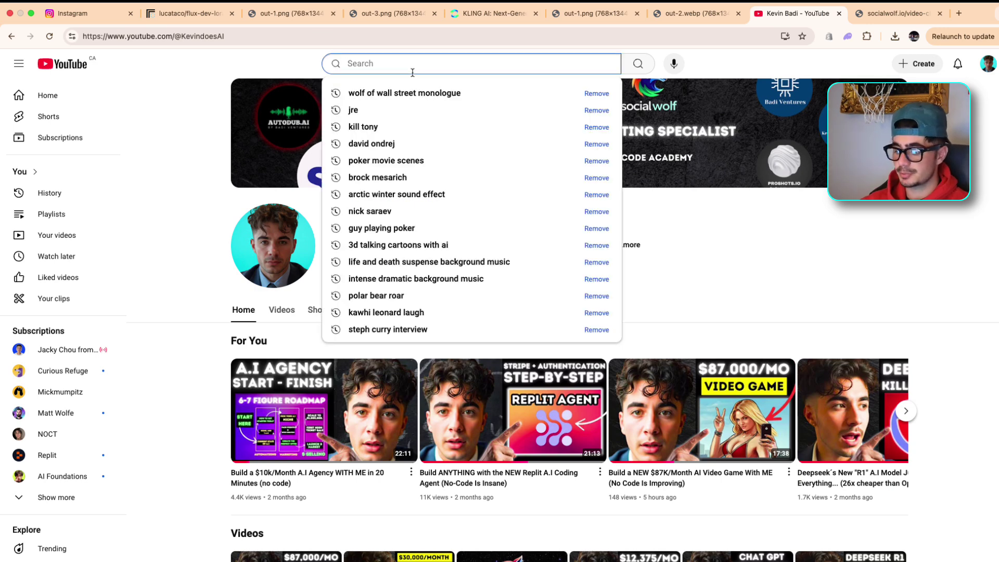
{"action": "type", "text": "man screamiung sound effect"}
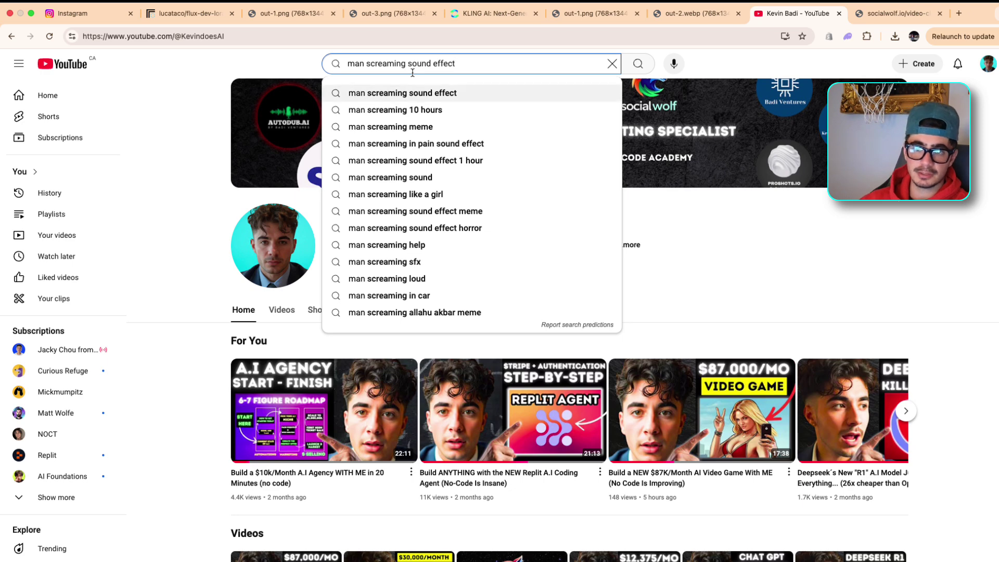
{"action": "key", "text": "Return"}
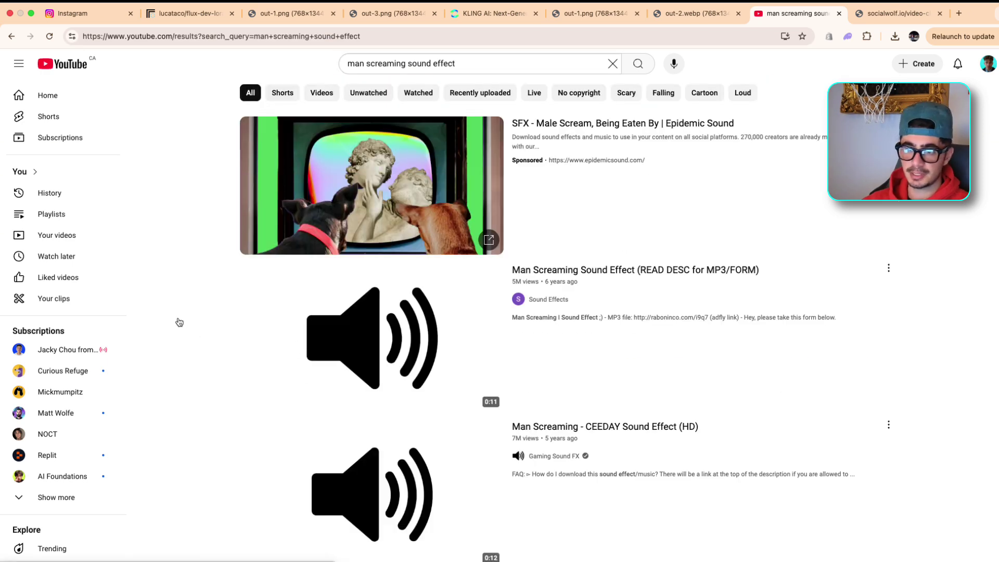
{"action": "scroll", "coordinate": [138, 353], "scroll_direction": "down", "scroll_amount": 3}
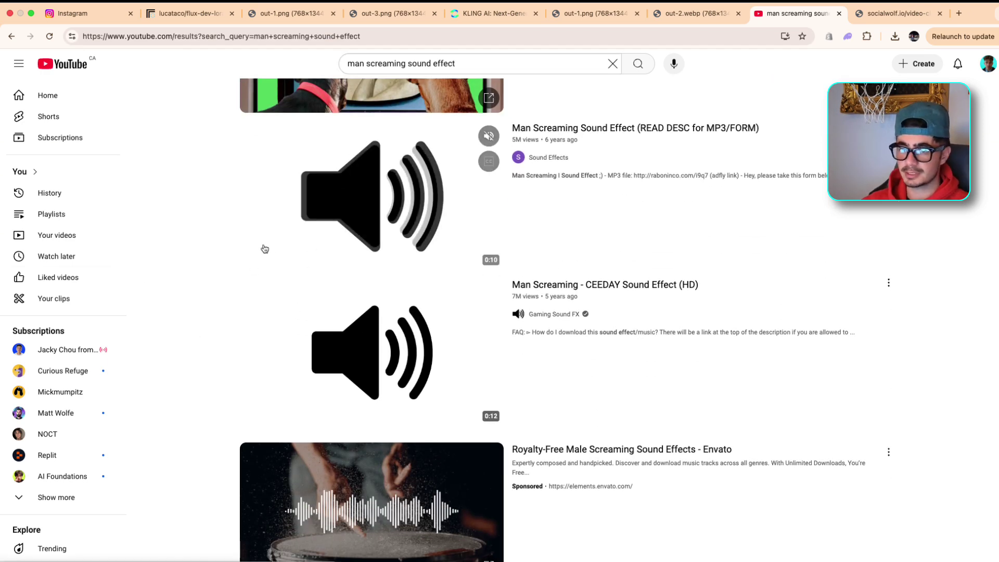
{"action": "left_click", "coordinate": [362, 194]}
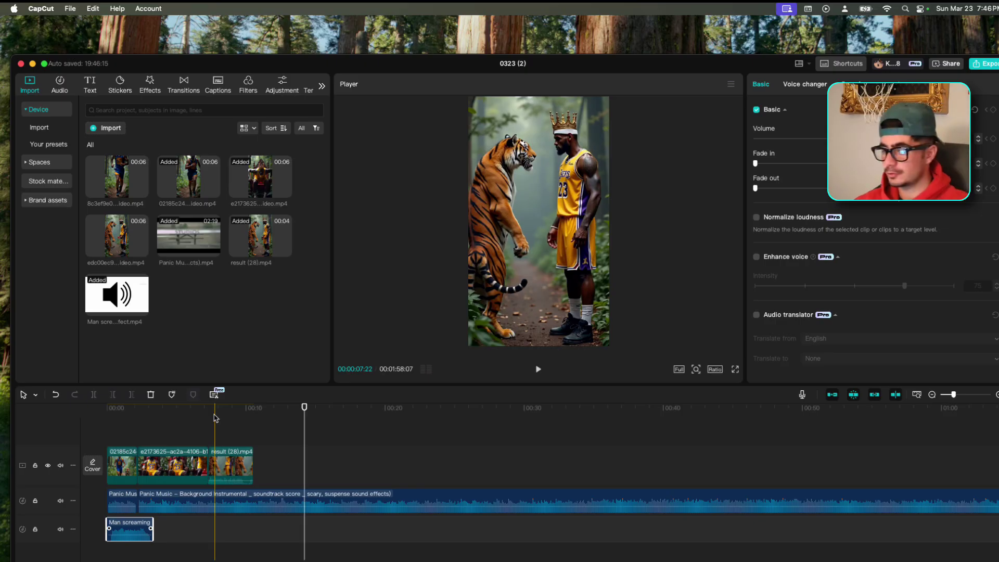
- Return the playhead to the start of the timeline and enlarge the editor window
{"action": "left_click_drag", "start_coordinate": [215, 418], "coordinate": [9, 415]}
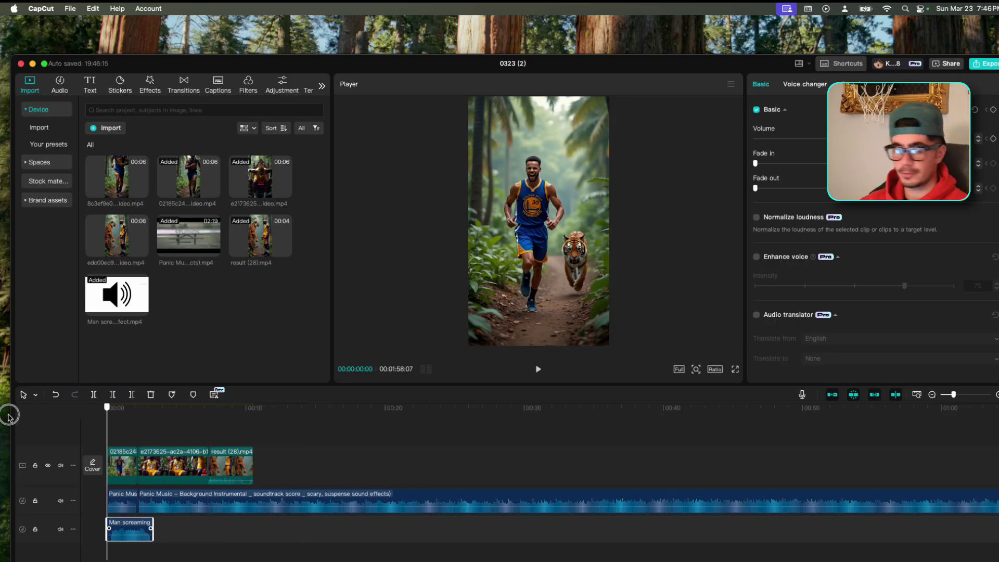
{"action": "scroll", "coordinate": [290, 462], "scroll_direction": "up", "scroll_amount": 5}
{"action": "scroll", "coordinate": [291, 463], "scroll_direction": "left", "scroll_amount": 5}
{"action": "left_click_drag", "start_coordinate": [156, 413], "coordinate": [66, 415]}
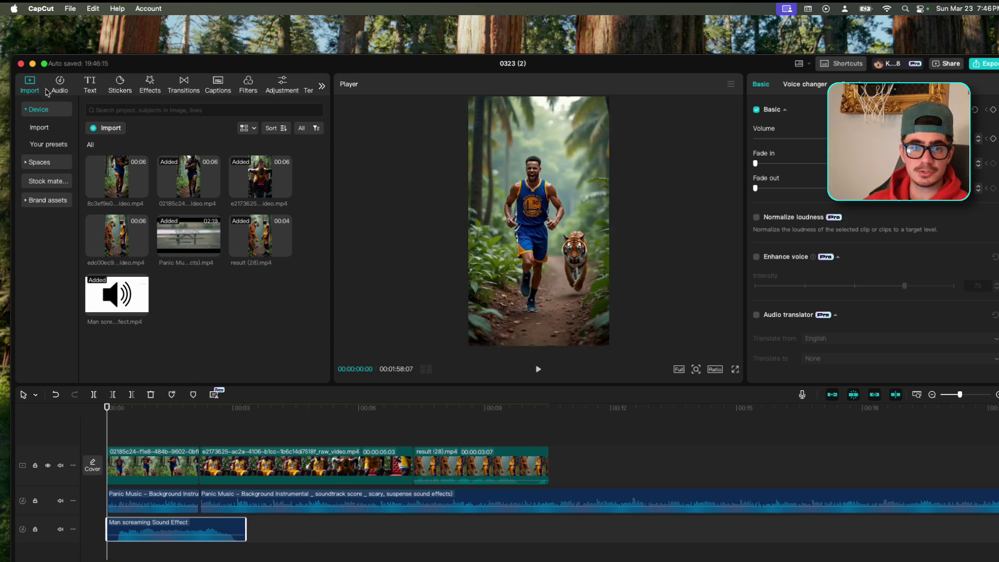
{"action": "left_click", "coordinate": [44, 64]}
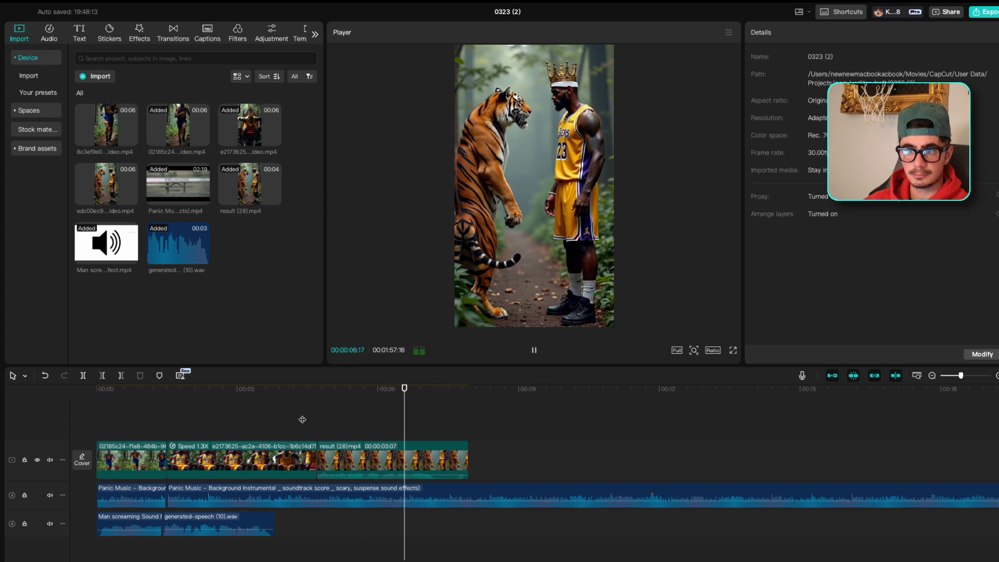
- Move the long Panic Music clip to its own track below the other audio, delete the short music piece and start the music at 00:00
{"action": "scroll", "coordinate": [531, 417], "scroll_direction": "down", "scroll_amount": 5}
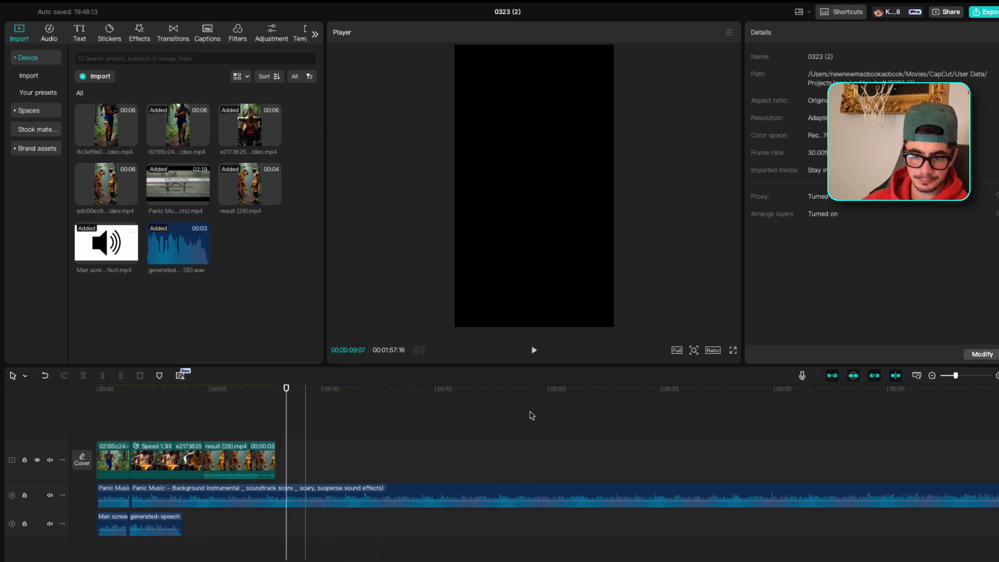
{"action": "left_click_drag", "start_coordinate": [580, 495], "coordinate": [586, 556]}
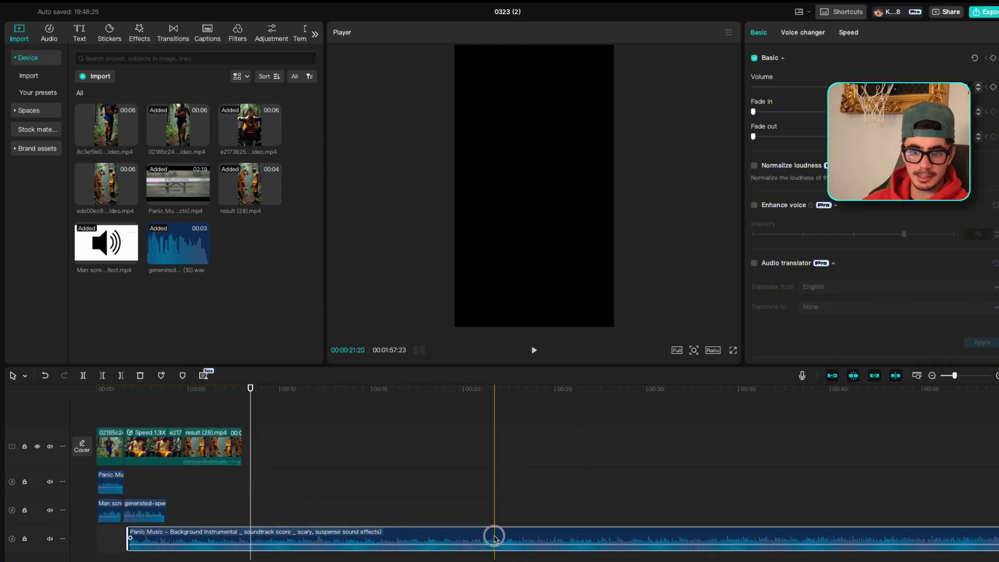
{"action": "left_click_drag", "start_coordinate": [495, 536], "coordinate": [375, 538]}
{"action": "left_click", "coordinate": [111, 484]}
{"action": "key", "text": "Delete"}
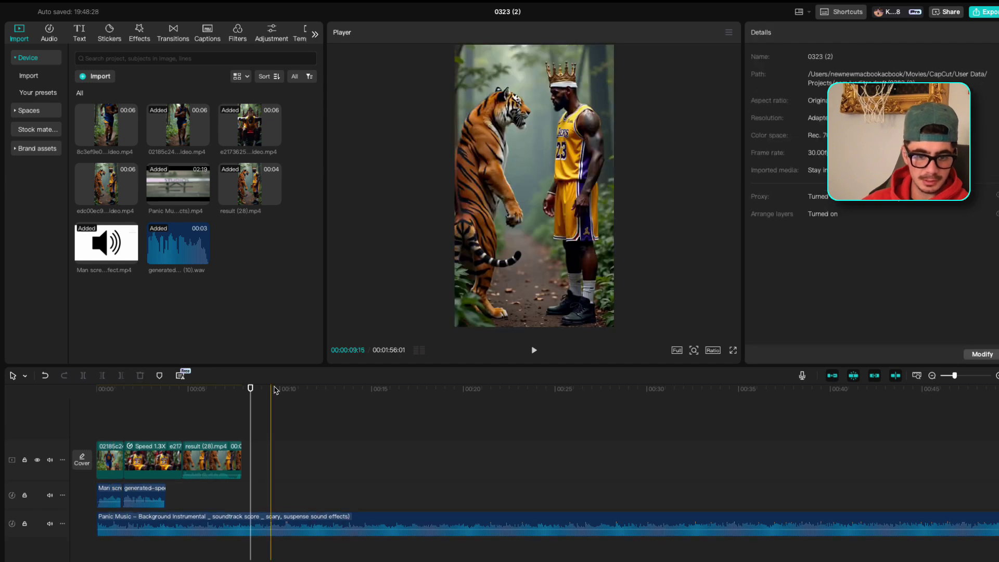
- Play the timeline from the start and pause near the end of the generated speech
{"action": "left_click_drag", "start_coordinate": [250, 387], "coordinate": [73, 386]}
{"action": "key", "text": "space"}
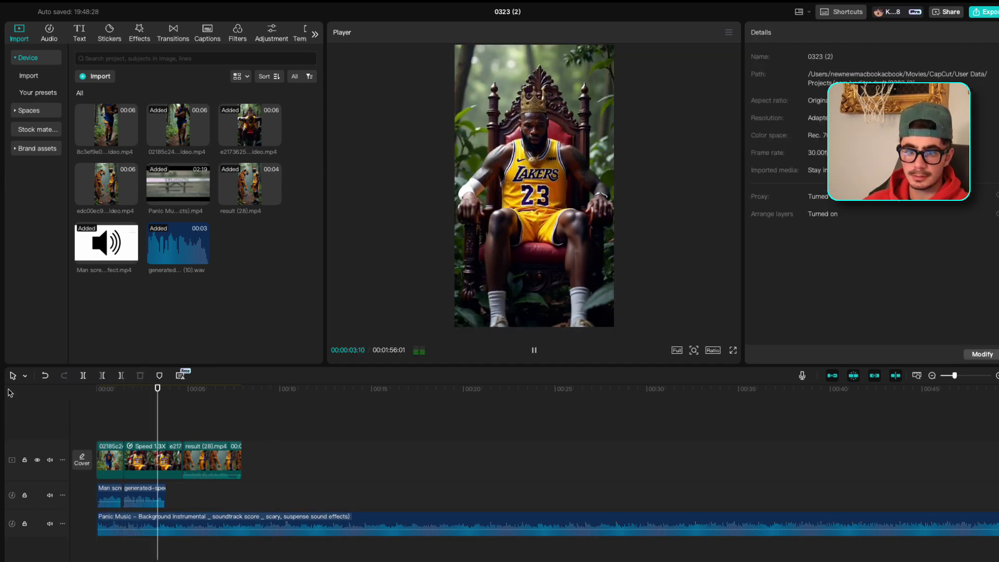
{"action": "key", "text": "space"}
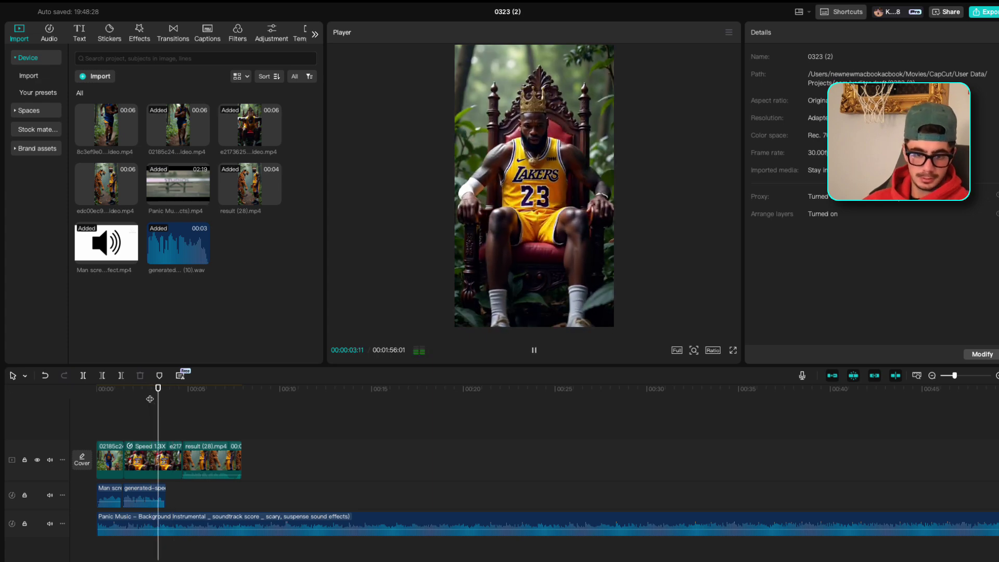
{"action": "left_click", "coordinate": [167, 472]}
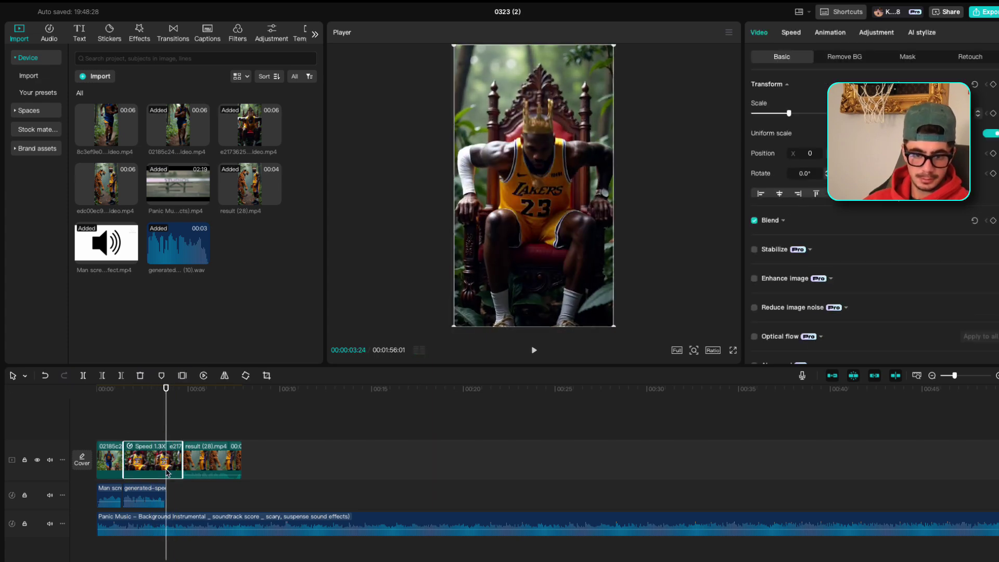
{"action": "left_click", "coordinate": [82, 375]}
{"action": "key", "text": "space"}
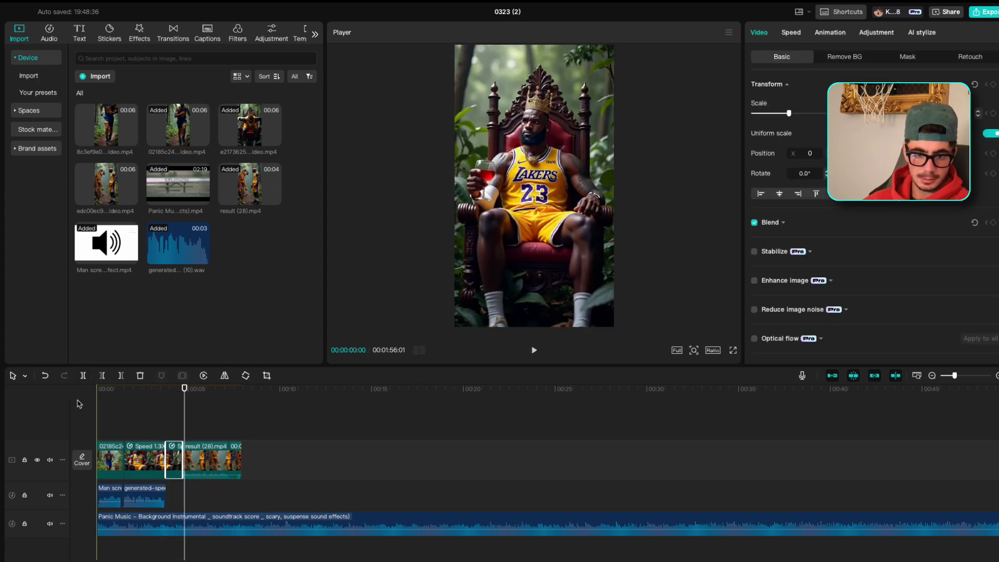
{"action": "key", "text": "ctrl+z"}
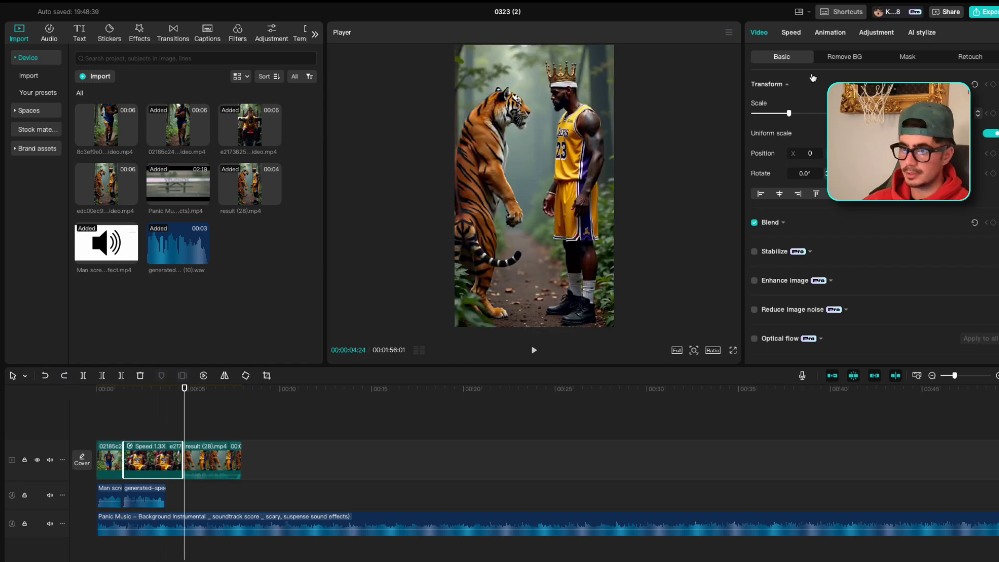
- Set the speed of the LeBron throne clip to 1.6x and play it back to check its timing against the speech
{"action": "left_click", "coordinate": [791, 33]}
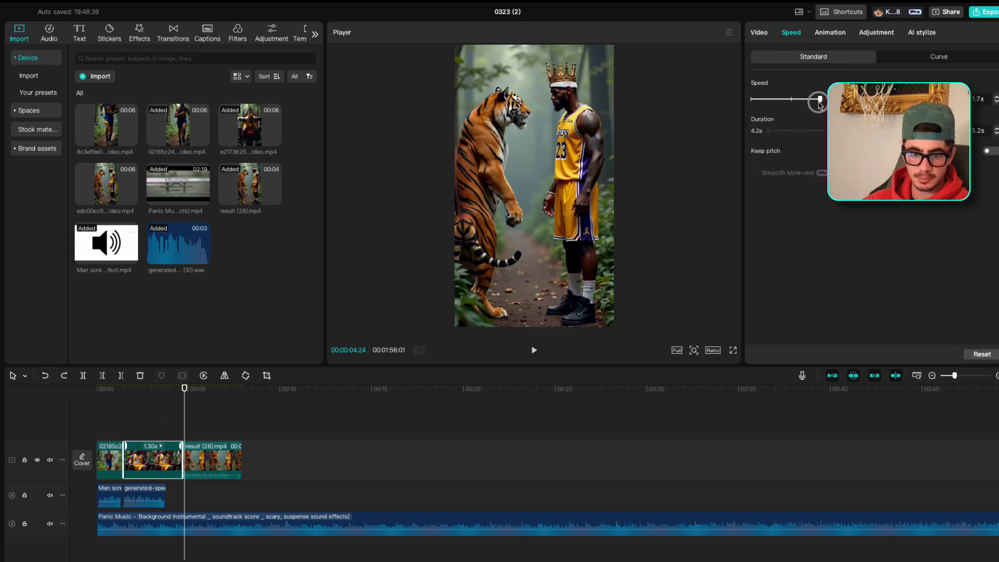
{"action": "left_click_drag", "start_coordinate": [819, 103], "coordinate": [815, 101]}
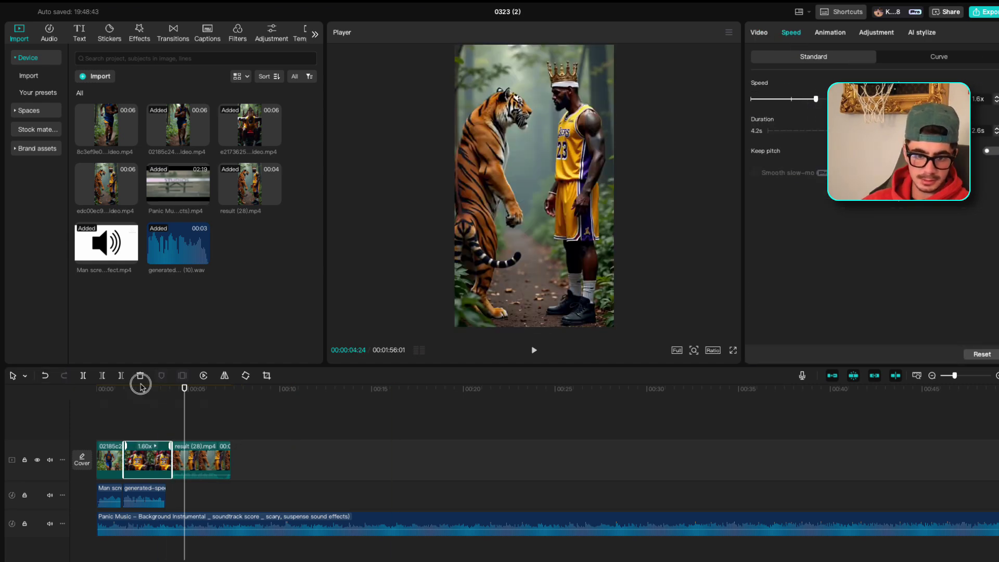
{"action": "left_click", "coordinate": [119, 390]}
{"action": "key", "text": "space"}
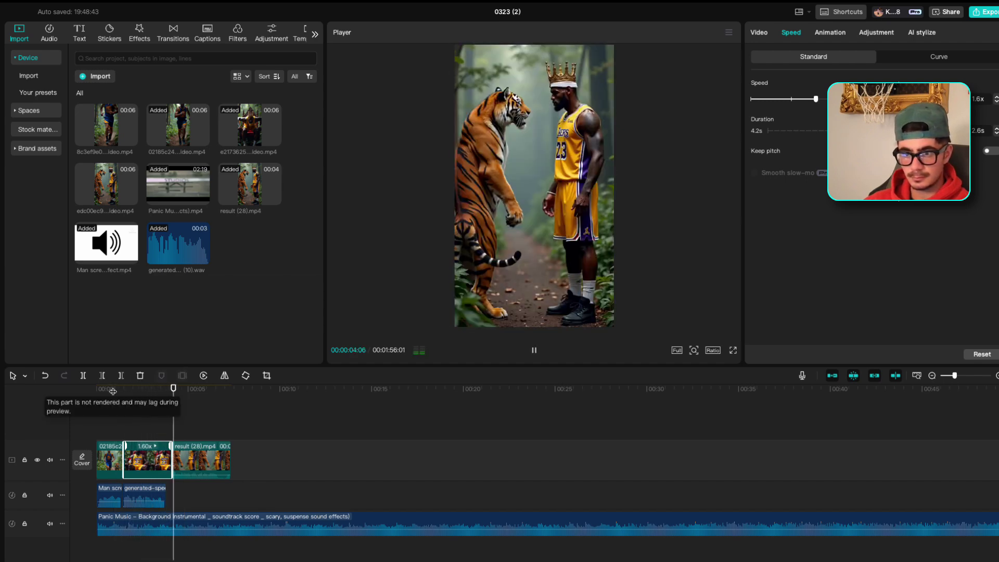
{"action": "left_click", "coordinate": [166, 409]}
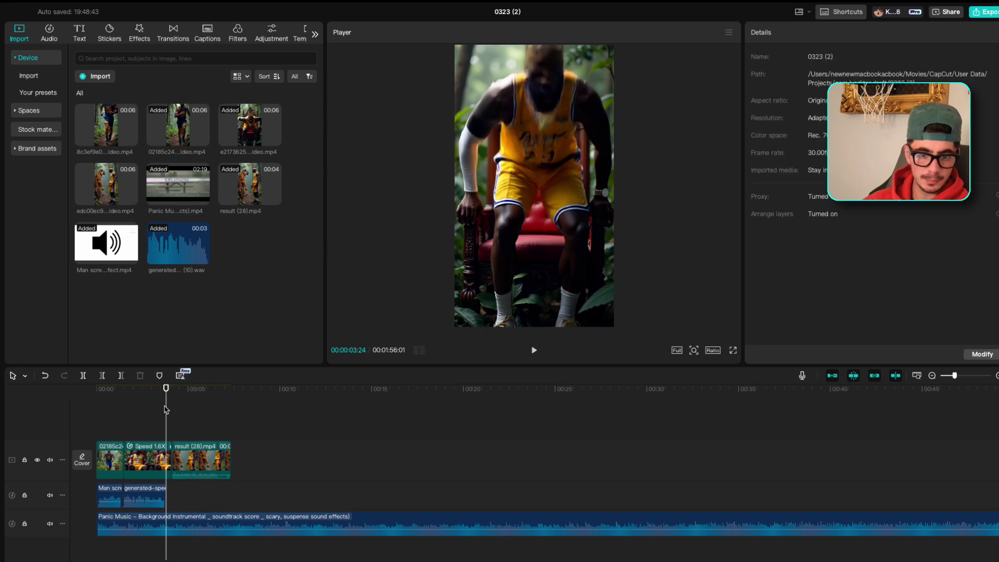
- Add a Slide Left transition between the throne clip and the tiger face-off clip, accept duplicate frames and preview it
{"action": "left_click", "coordinate": [172, 36]}
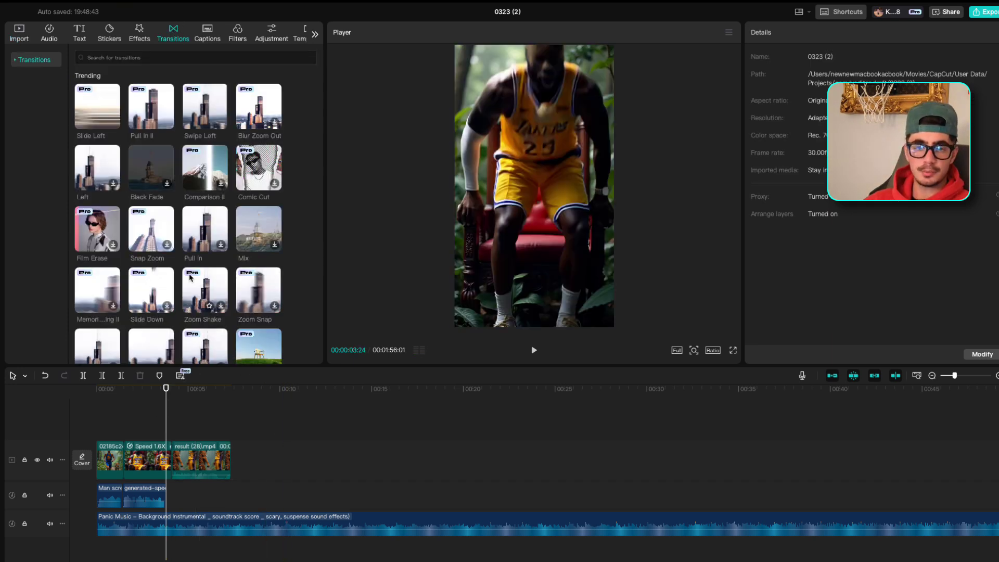
{"action": "left_click_drag", "start_coordinate": [97, 107], "coordinate": [169, 465]}
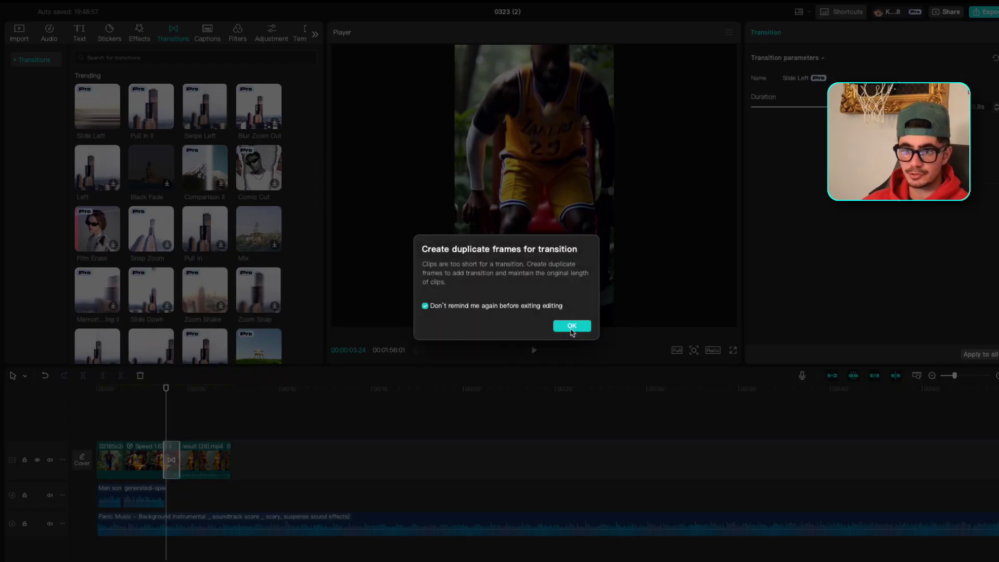
{"action": "left_click", "coordinate": [572, 327]}
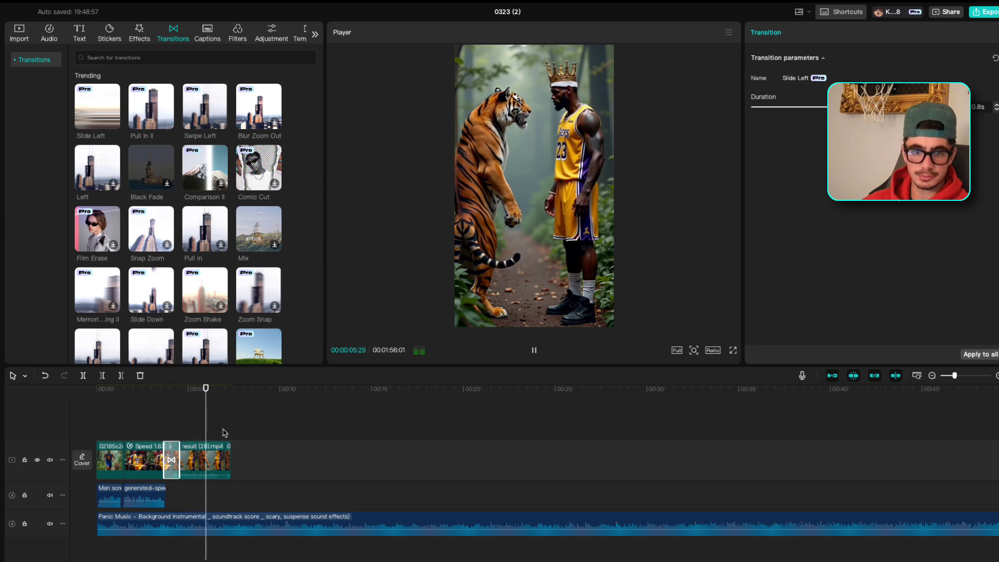
{"action": "key", "text": "space"}
- Select the Panic Music clip on the timeline and return the playhead to the start
{"action": "scroll", "coordinate": [583, 502], "scroll_direction": "down", "scroll_amount": 2}
{"action": "left_click", "coordinate": [584, 502]}
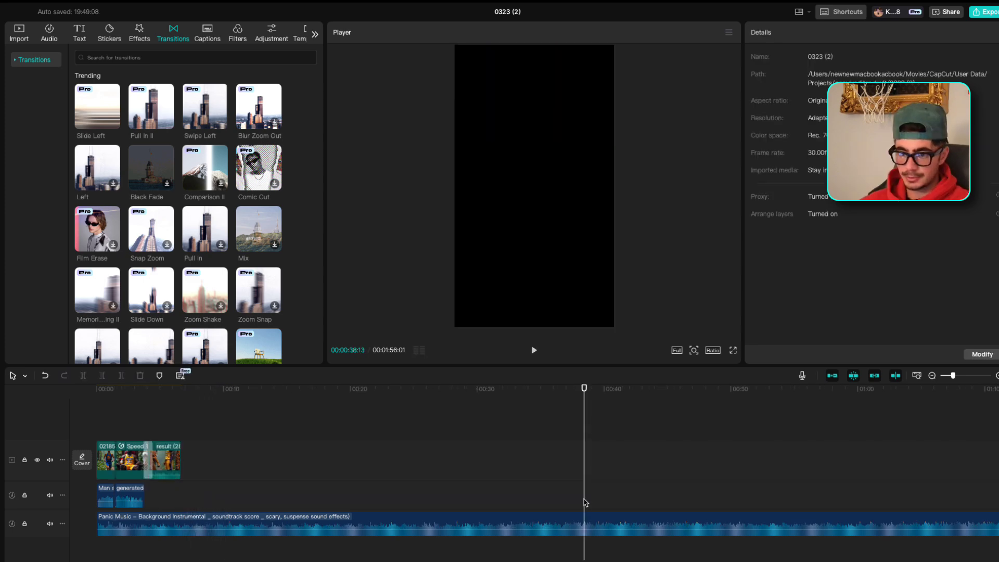
{"action": "left_click", "coordinate": [619, 523]}
{"action": "left_click_drag", "start_coordinate": [120, 391], "coordinate": [23, 393]}
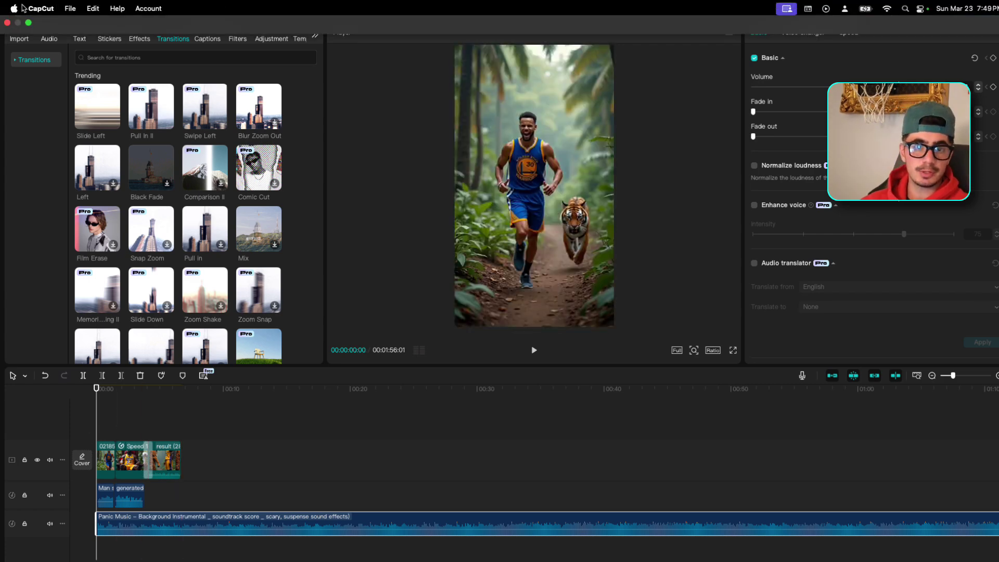
- In Kling AI, generate video: "Lebron puts his arm around the tiger, and chokes the tiger until the tiger goes to sleep. make the fight scene look cool"
{"action": "left_click", "coordinate": [27, 22]}
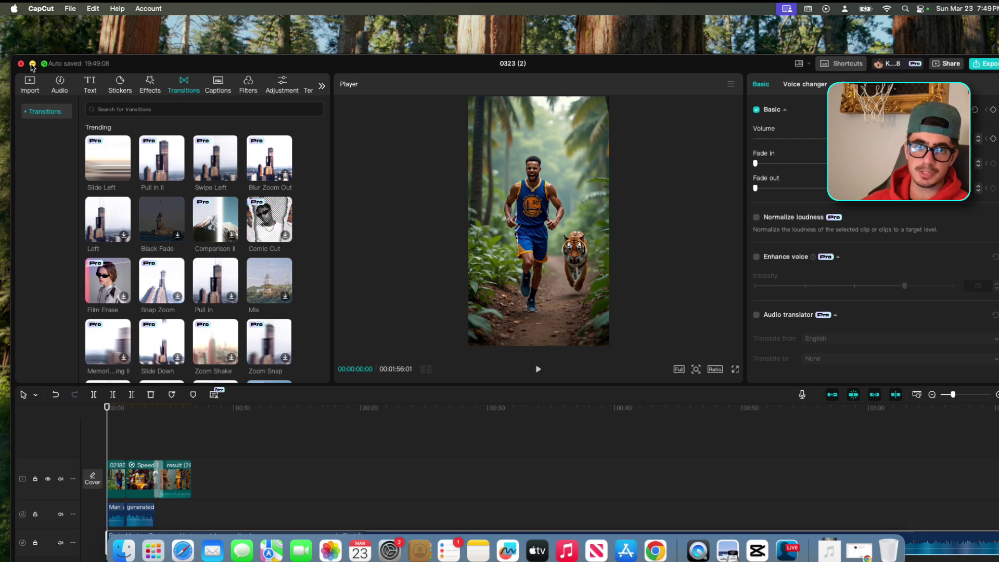
{"action": "left_click", "coordinate": [32, 64]}
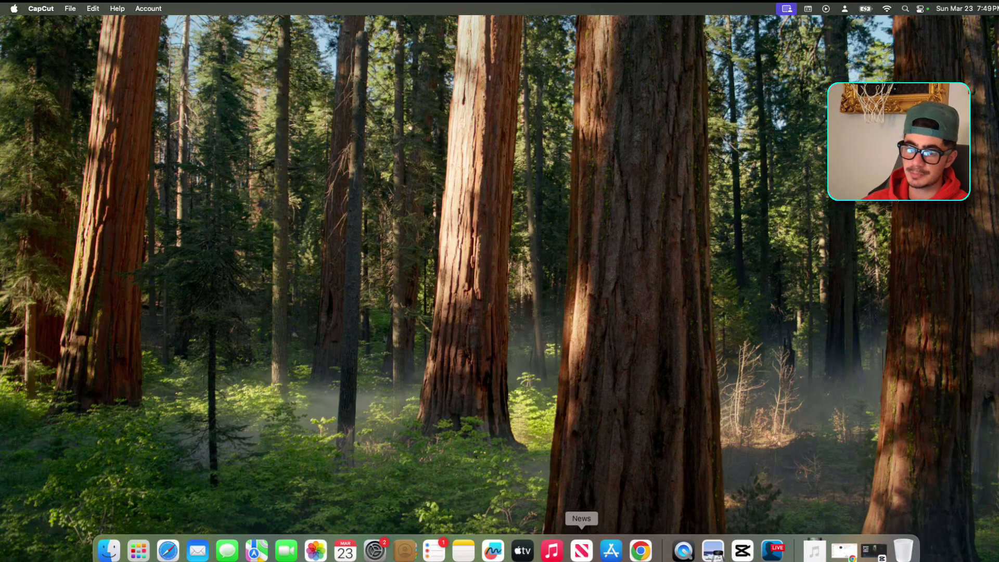
{"action": "right_click", "coordinate": [641, 550]}
{"action": "left_click", "coordinate": [671, 404]}
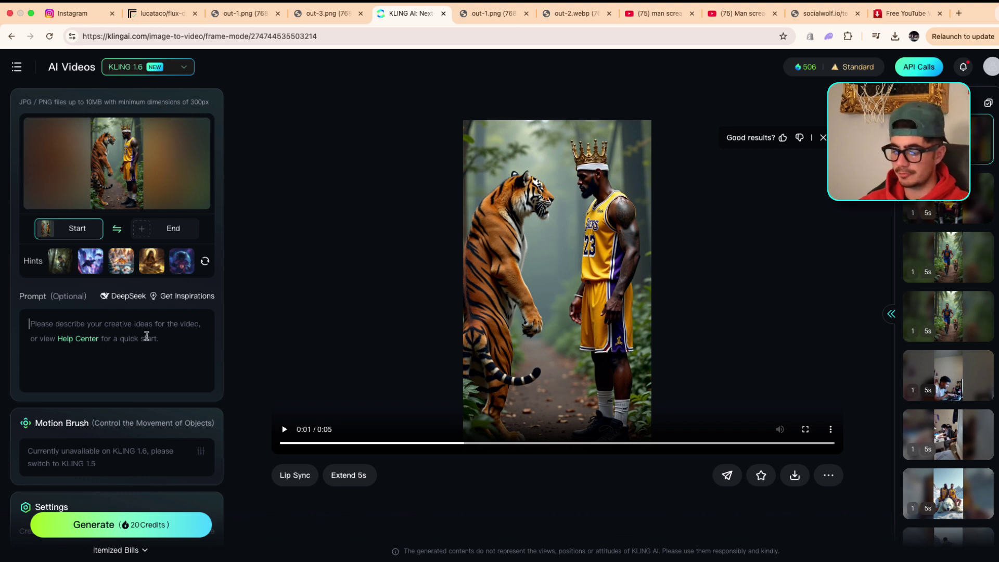
{"action": "type", "text": "L"}
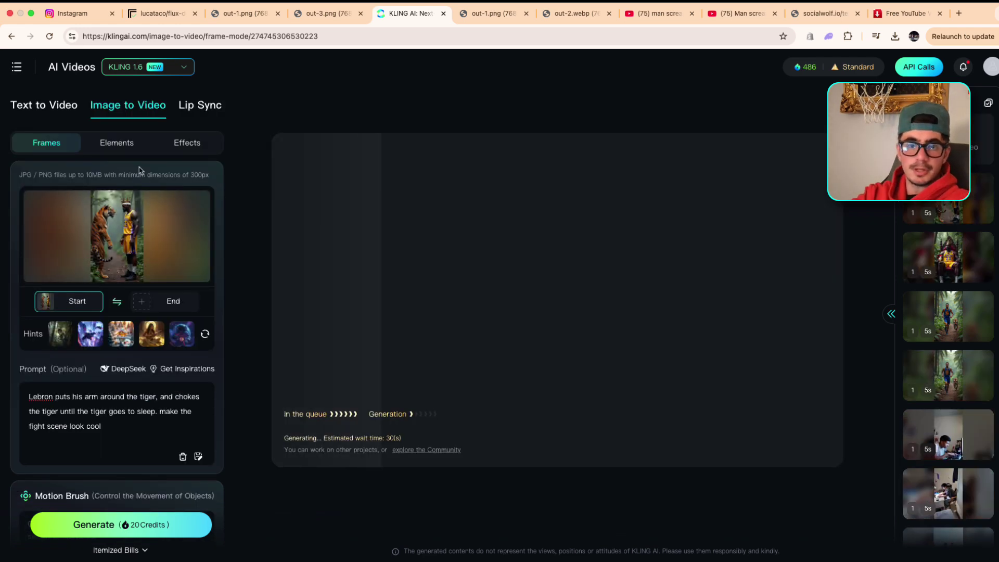
- Watch the LeBron and tiger reel on Instagram with sound, close it and look at the flux-dev-lora page on Replicate
{"action": "left_click", "coordinate": [73, 13]}
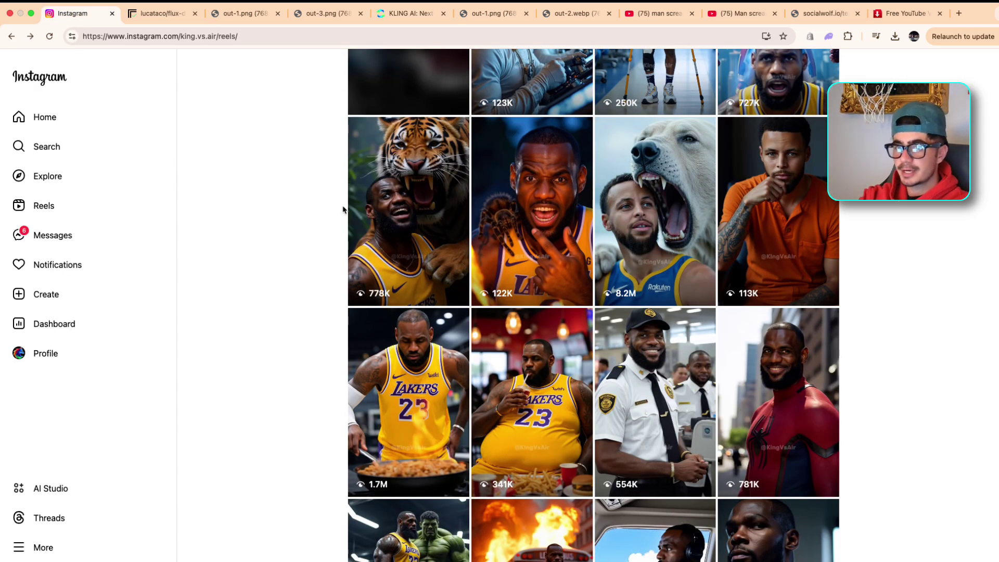
{"action": "left_click", "coordinate": [403, 197]}
{"action": "left_click", "coordinate": [499, 545]}
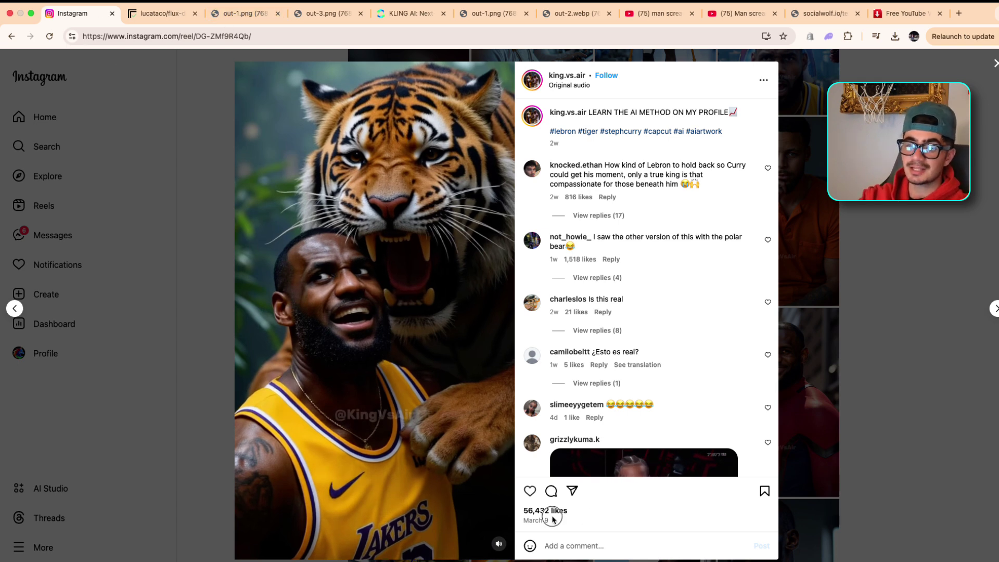
{"action": "left_click_drag", "start_coordinate": [553, 519], "coordinate": [520, 517]}
{"action": "left_click", "coordinate": [953, 317]}
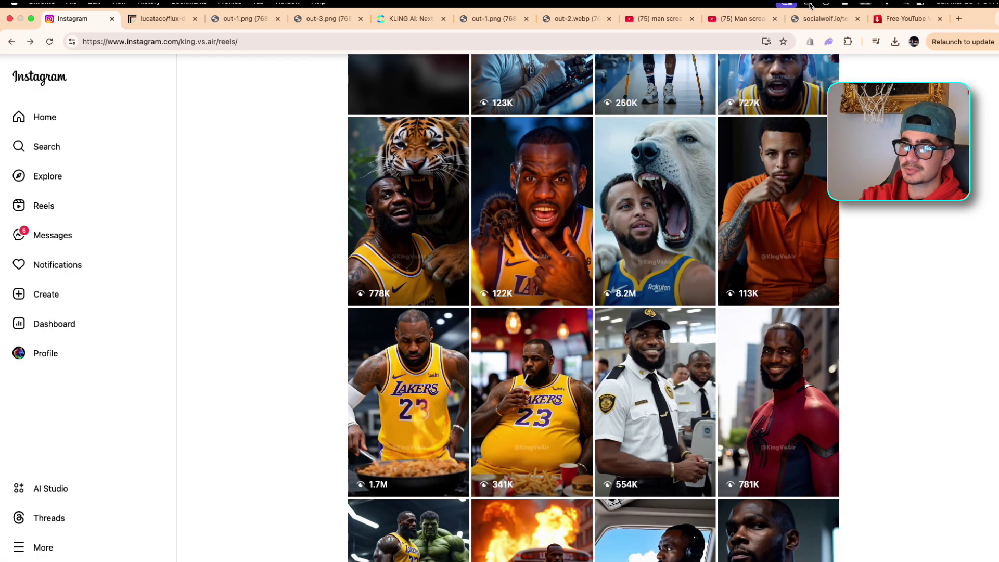
{"action": "left_click", "coordinate": [162, 14]}
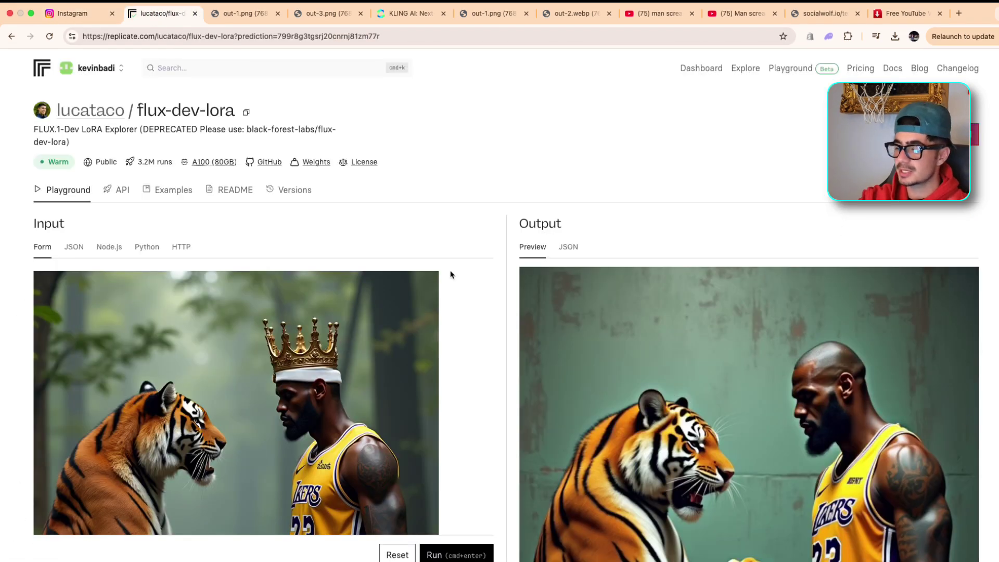
{"action": "scroll", "coordinate": [846, 428], "scroll_direction": "down", "scroll_amount": 1}
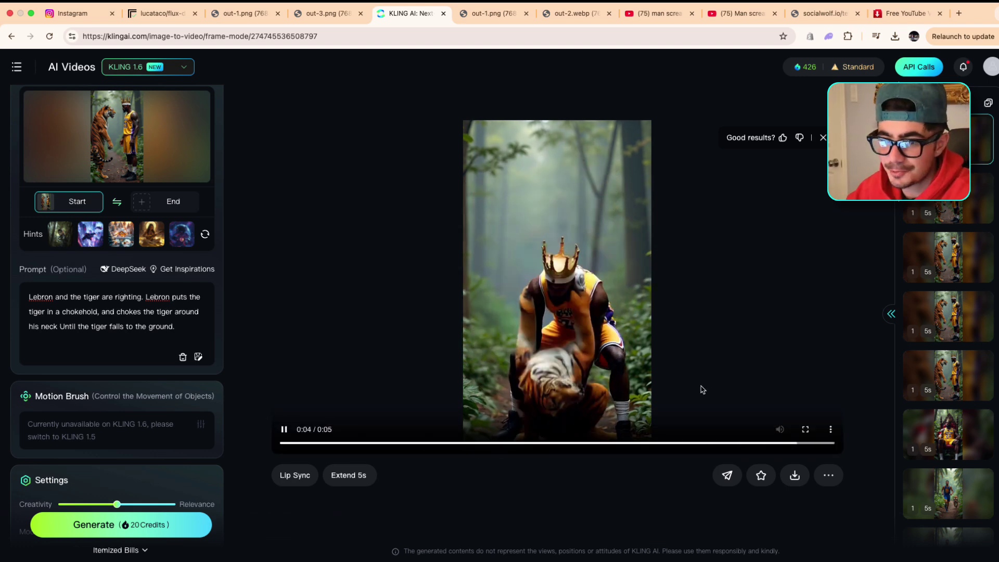
- Download the generated chokehold fight video from Kling AI and select its whole prompt text
{"action": "left_click", "coordinate": [831, 429]}
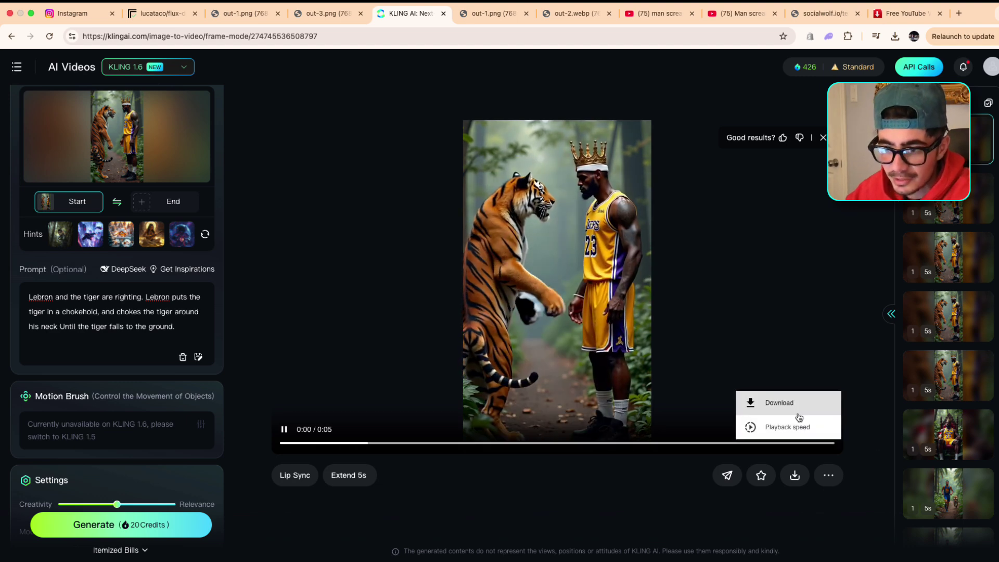
{"action": "left_click", "coordinate": [770, 403]}
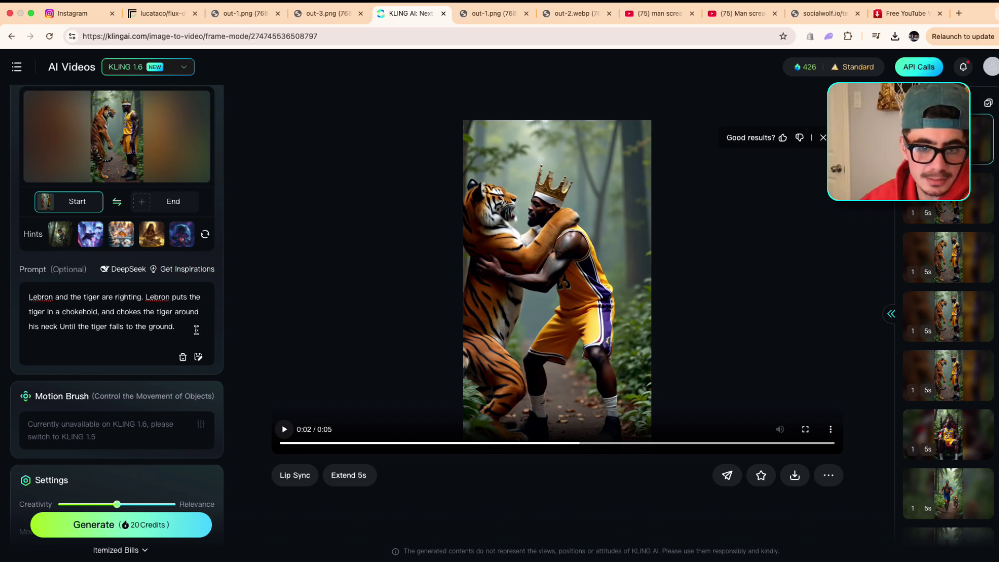
{"action": "left_click_drag", "start_coordinate": [194, 331], "coordinate": [19, 293]}
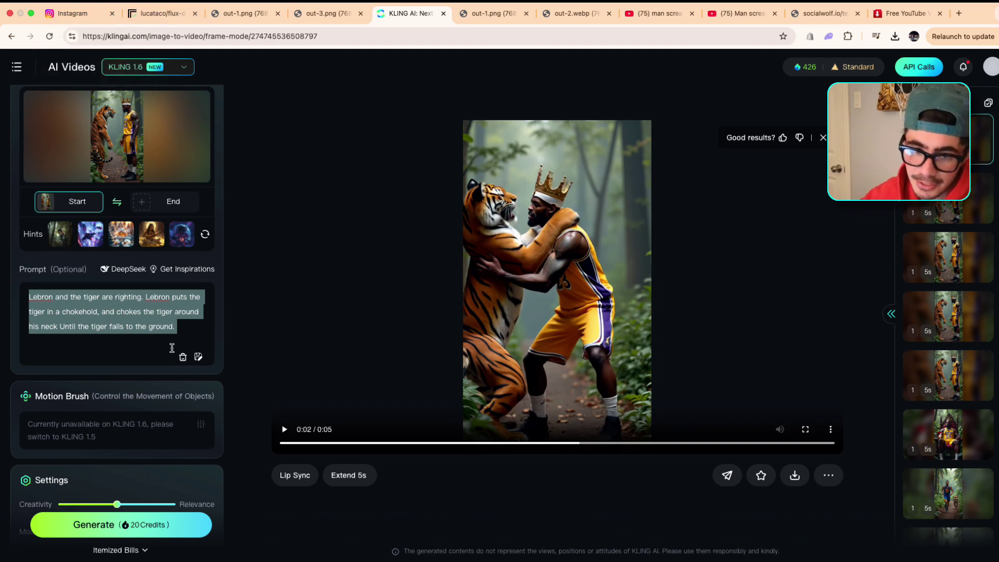
- Rewatch the LeBron and tiger reel on Instagram through the Curry scene, close it and return to flux-dev-lora on Replicate
{"action": "left_click", "coordinate": [73, 26]}
{"action": "left_click", "coordinate": [391, 218]}
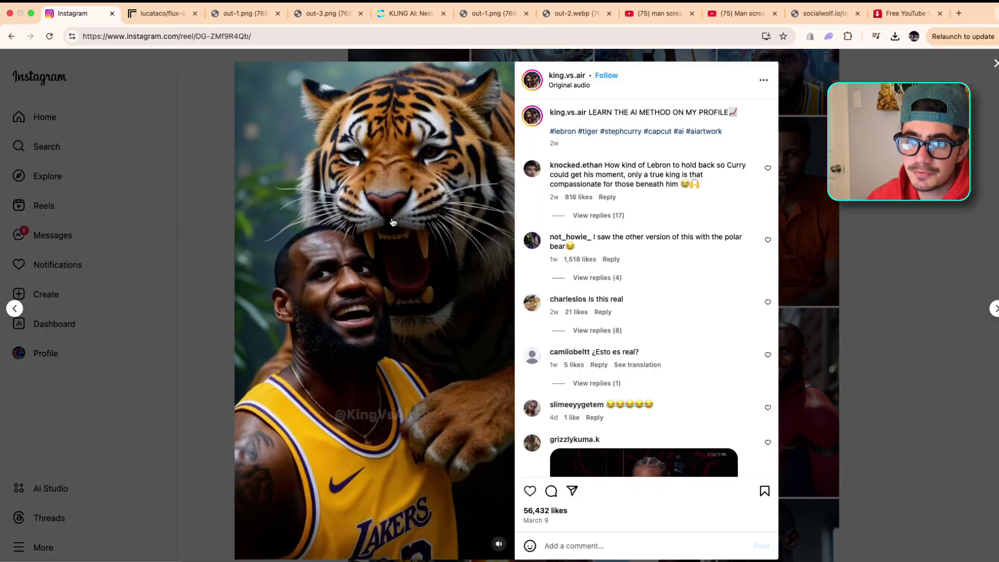
{"action": "left_click", "coordinate": [499, 544]}
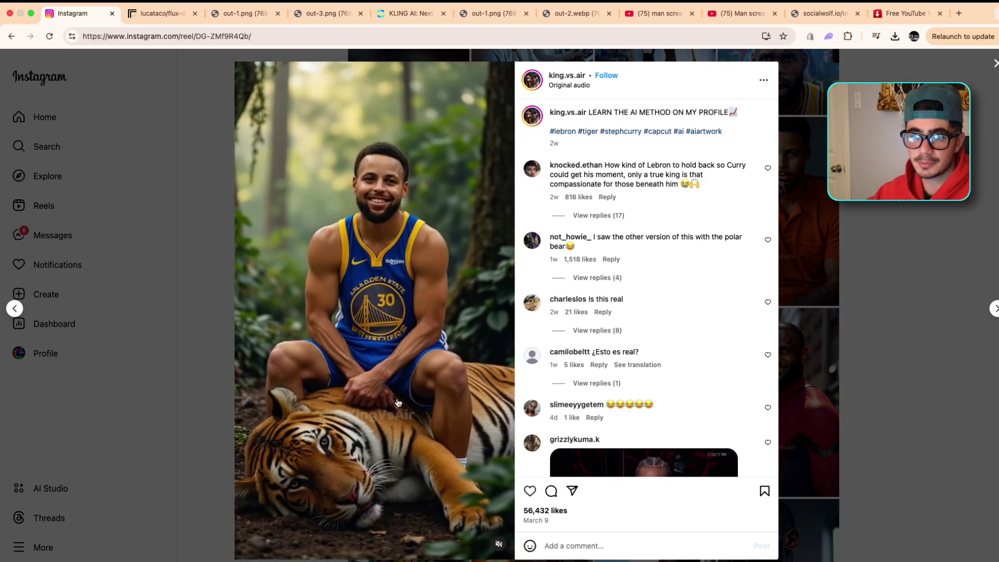
{"action": "left_click", "coordinate": [996, 63]}
{"action": "left_click", "coordinate": [138, 16]}
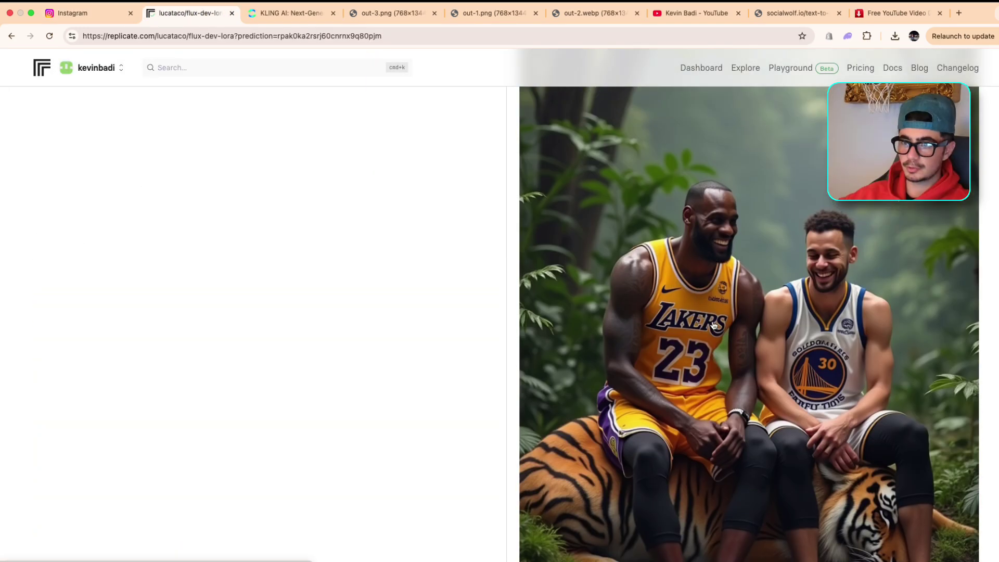
- Save the out-2 image of LeBron and Curry sitting on the tiger to Downloads as "out-2 (2)"
{"action": "scroll", "coordinate": [865, 384], "scroll_direction": "down", "scroll_amount": 1}
{"action": "scroll", "coordinate": [758, 248], "scroll_direction": "up", "scroll_amount": 2}
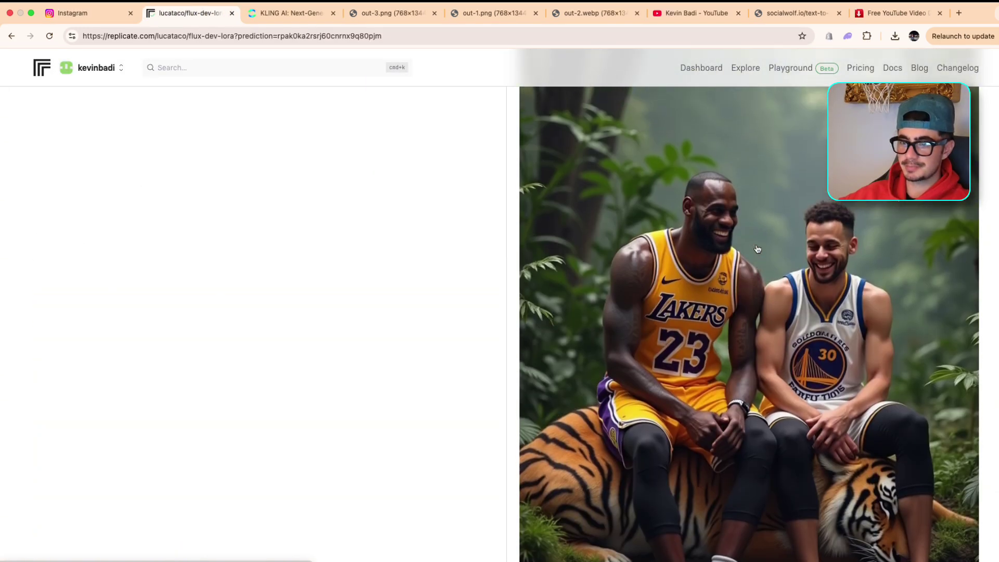
{"action": "left_click", "coordinate": [751, 299]}
{"action": "right_click", "coordinate": [410, 196]}
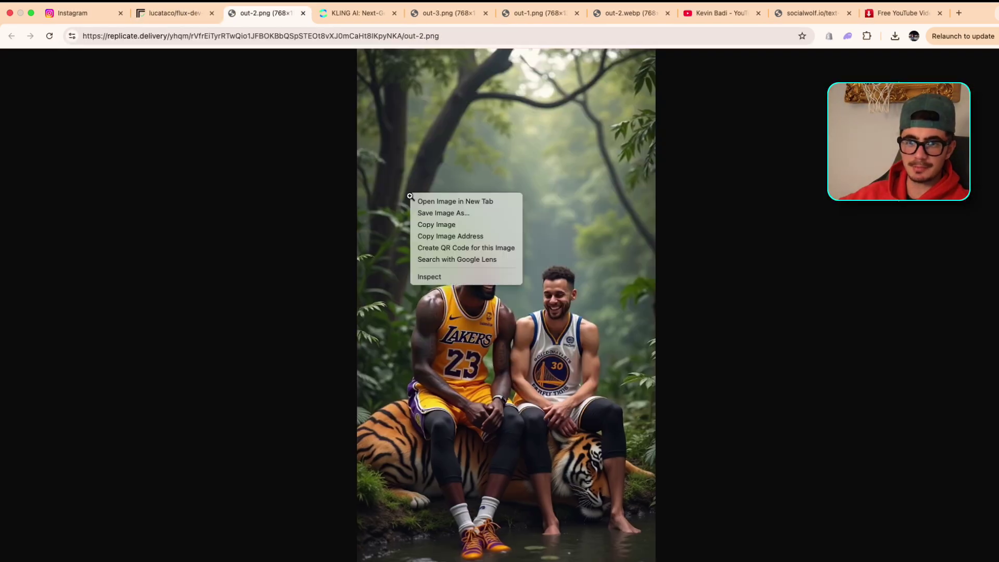
{"action": "left_click", "coordinate": [434, 213]}
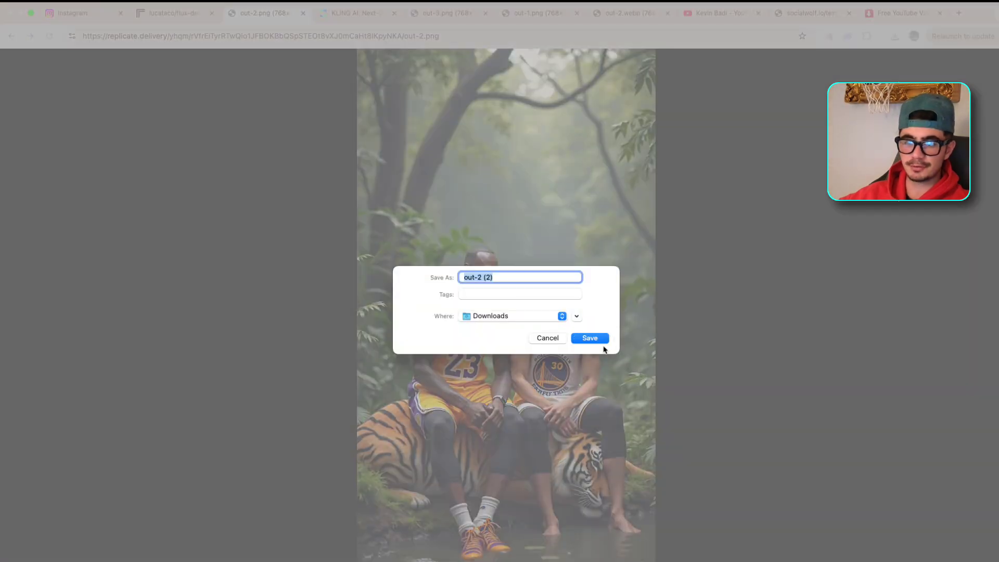
{"action": "left_click", "coordinate": [598, 339]}
- In Kling AI, generate an image-to-video clip from the saved picture: "Lebron james and steph curry laughing hysterically and looking at the camera"
{"action": "left_click", "coordinate": [324, 15]}
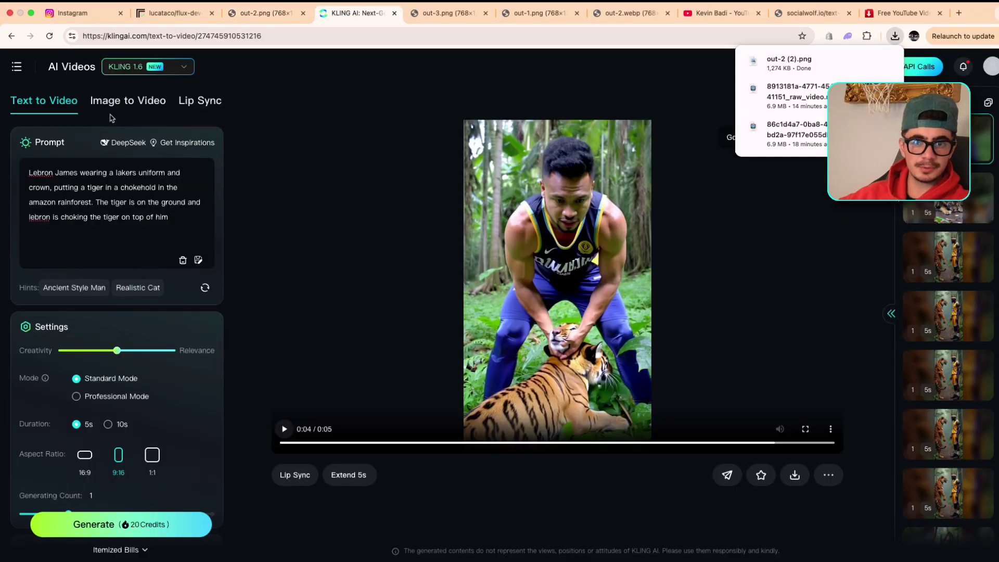
{"action": "left_click", "coordinate": [125, 102]}
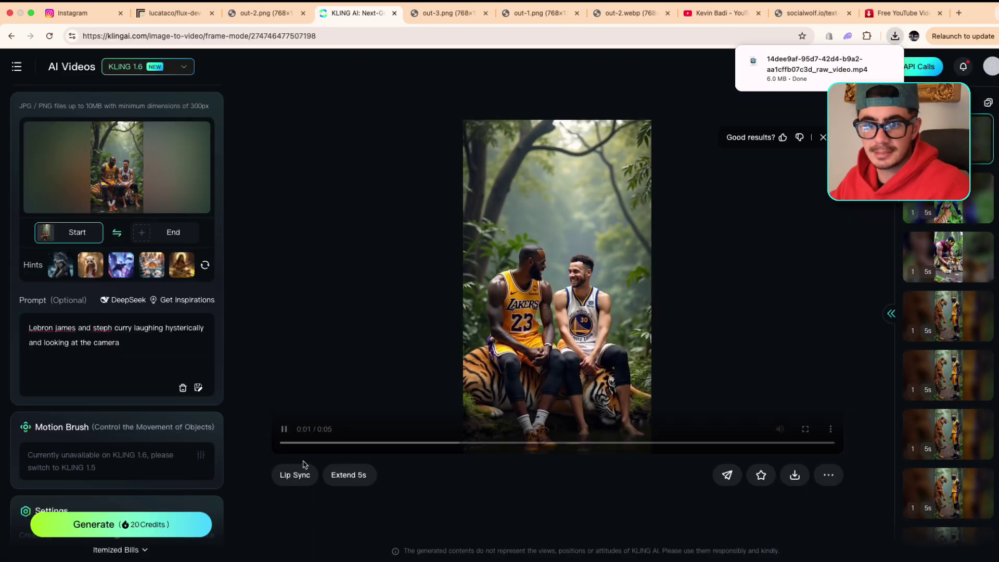
{"action": "left_click", "coordinate": [280, 431]}
- Switch to CapCut and place the Kawhi Leonard laugh audio beneath the final clip of LeBron and Curry on the tiger
{"action": "mouse_move", "coordinate": [71, 12]}
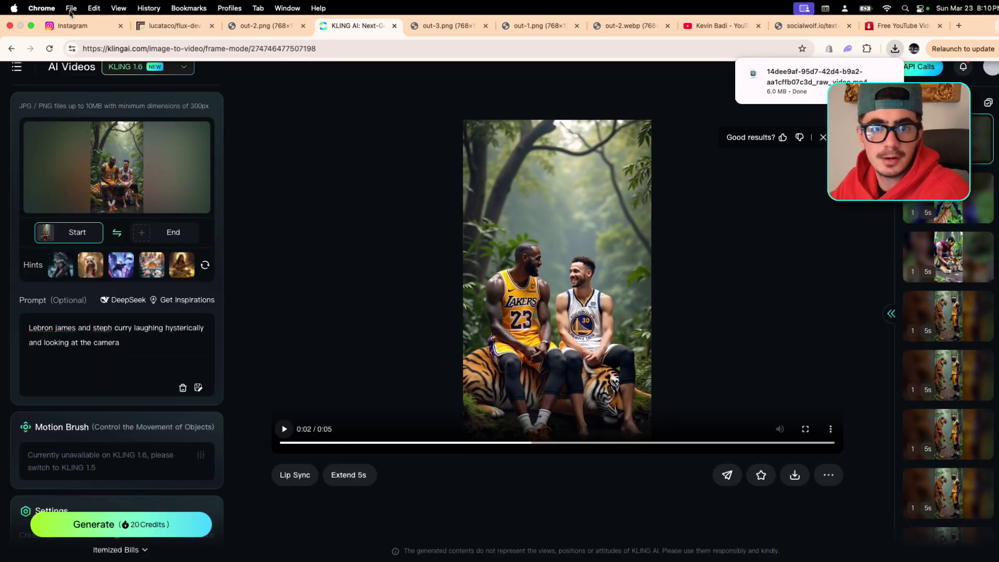
{"action": "left_click", "coordinate": [29, 28]}
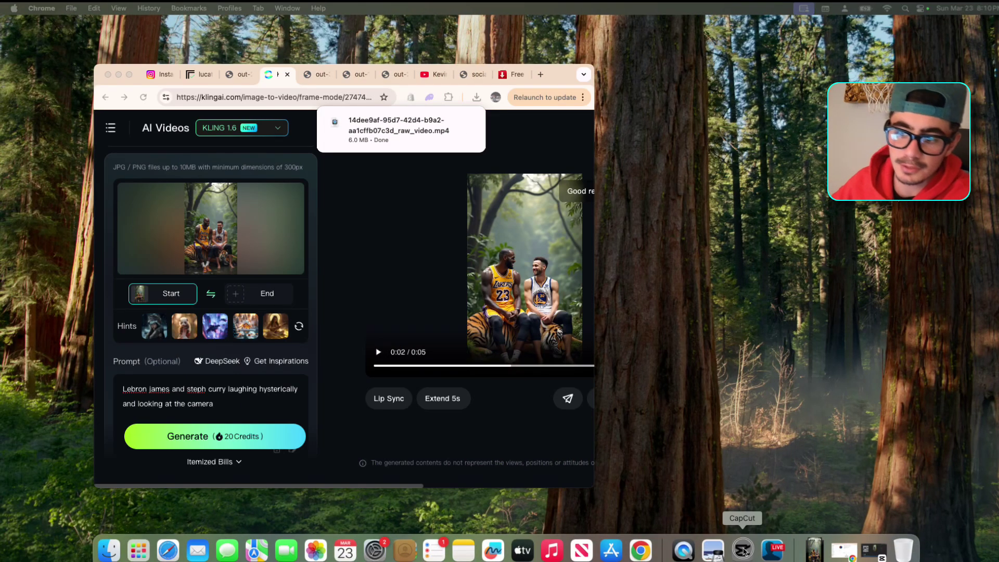
{"action": "left_click", "coordinate": [742, 549]}
{"action": "left_click_drag", "start_coordinate": [272, 494], "coordinate": [173, 550]}
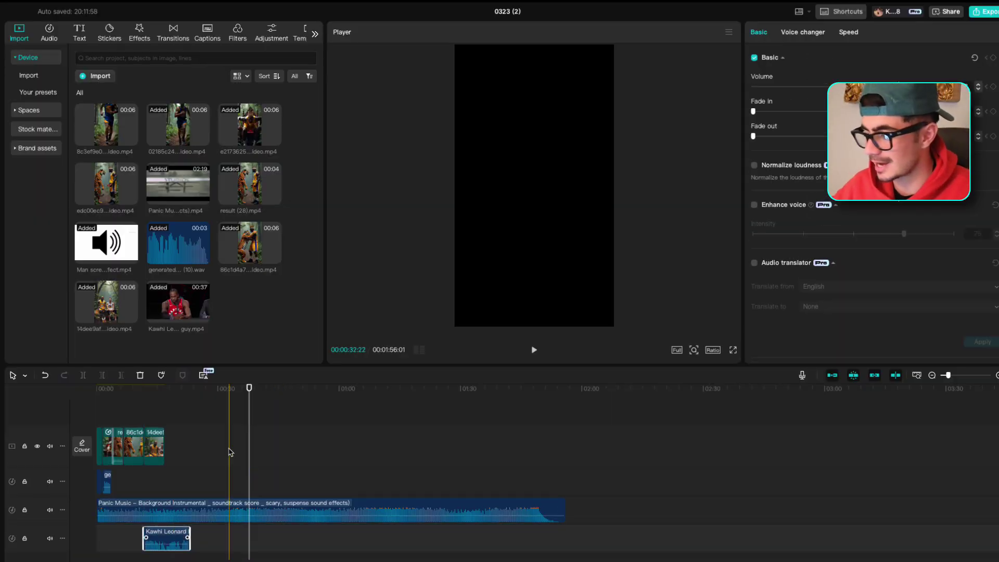
- Trim the Panic Music background track to end with the last video clip
{"action": "scroll", "coordinate": [231, 455], "scroll_direction": "down", "scroll_amount": 2}
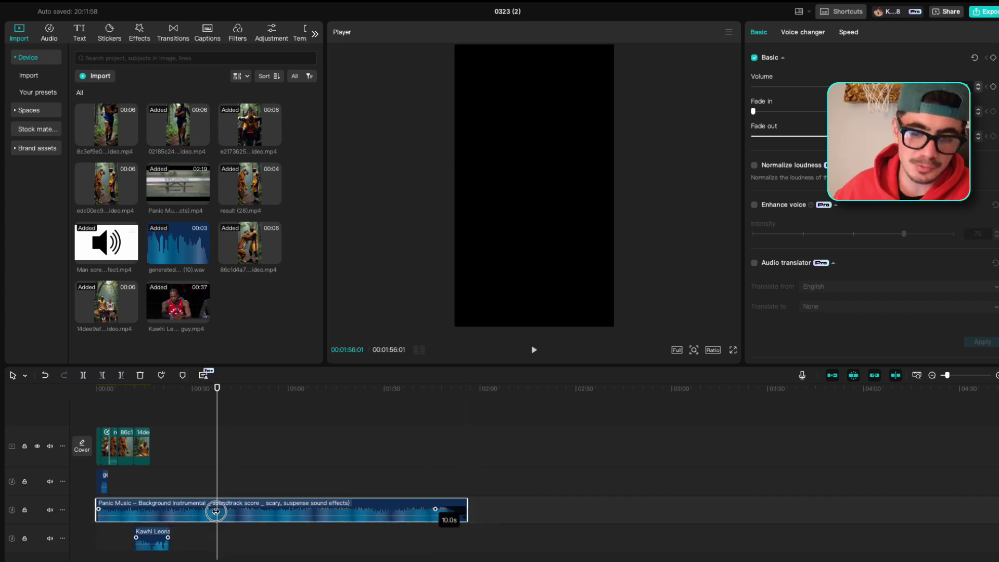
{"action": "left_click_drag", "start_coordinate": [468, 505], "coordinate": [145, 507]}
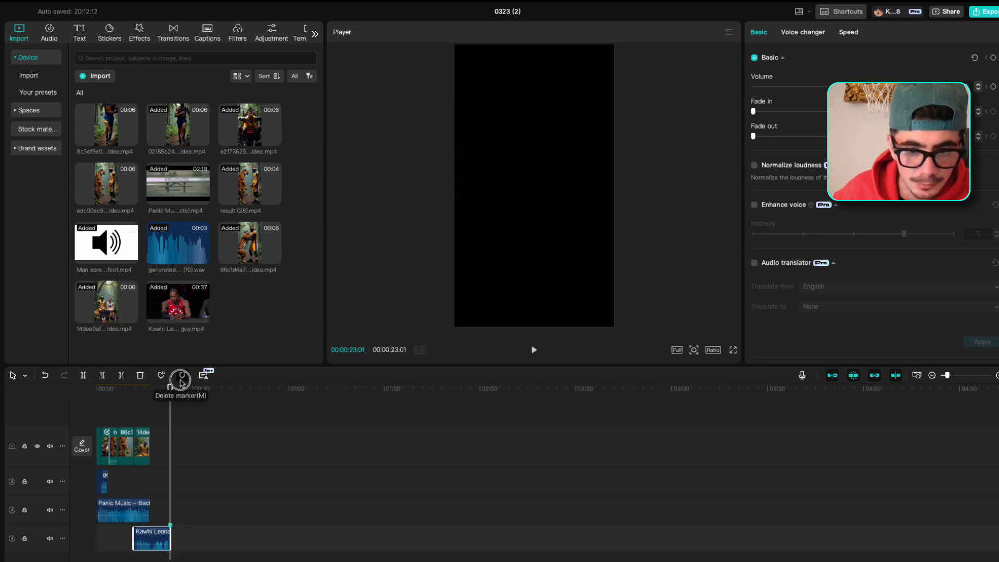
{"action": "left_click_drag", "start_coordinate": [150, 305], "coordinate": [269, 36]}
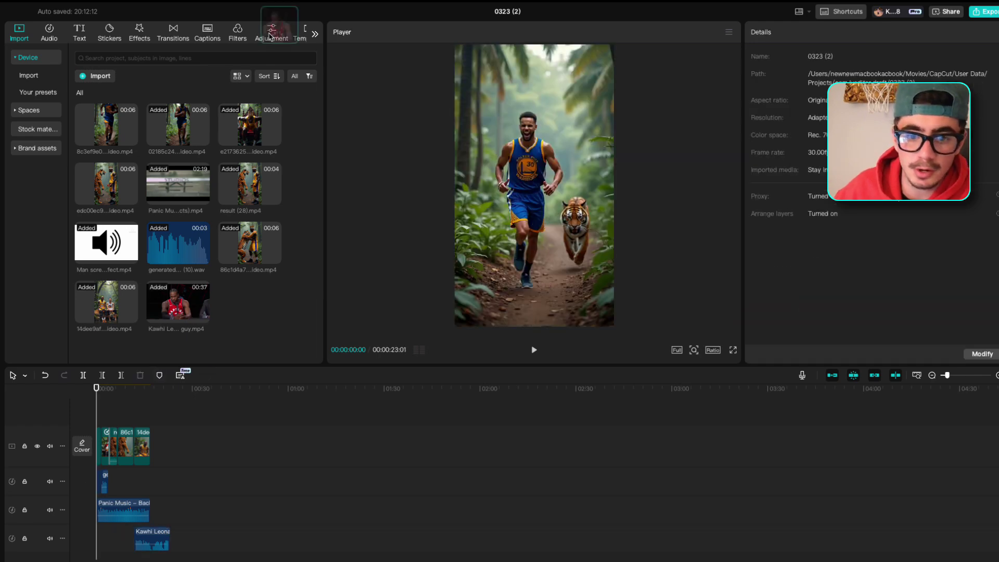
{"action": "scroll", "coordinate": [257, 446], "scroll_direction": "up", "scroll_amount": 5}
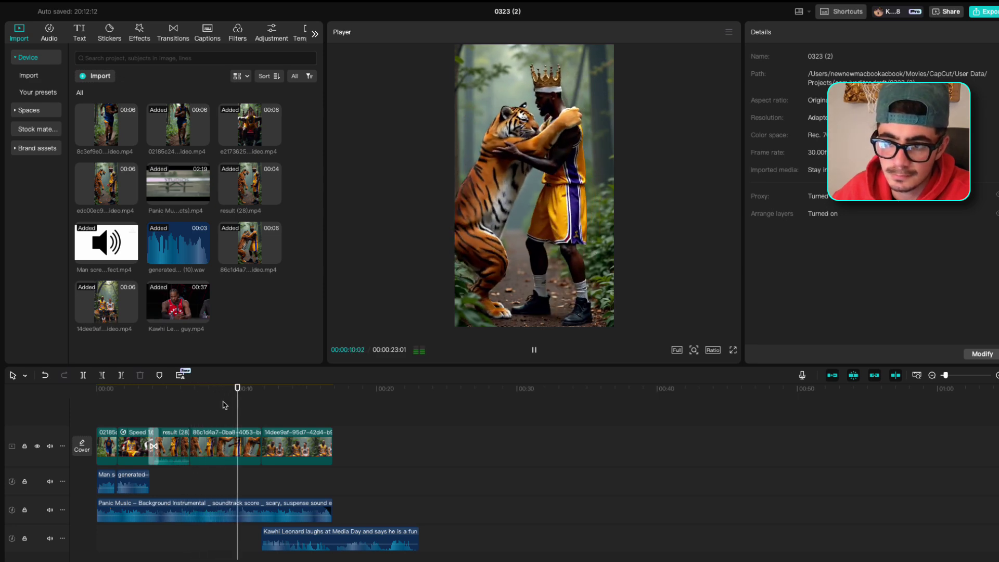
- Shorten the LeBron and tiger chokehold clip on the timeline and set its speed to 1.3x
{"action": "left_click", "coordinate": [204, 396]}
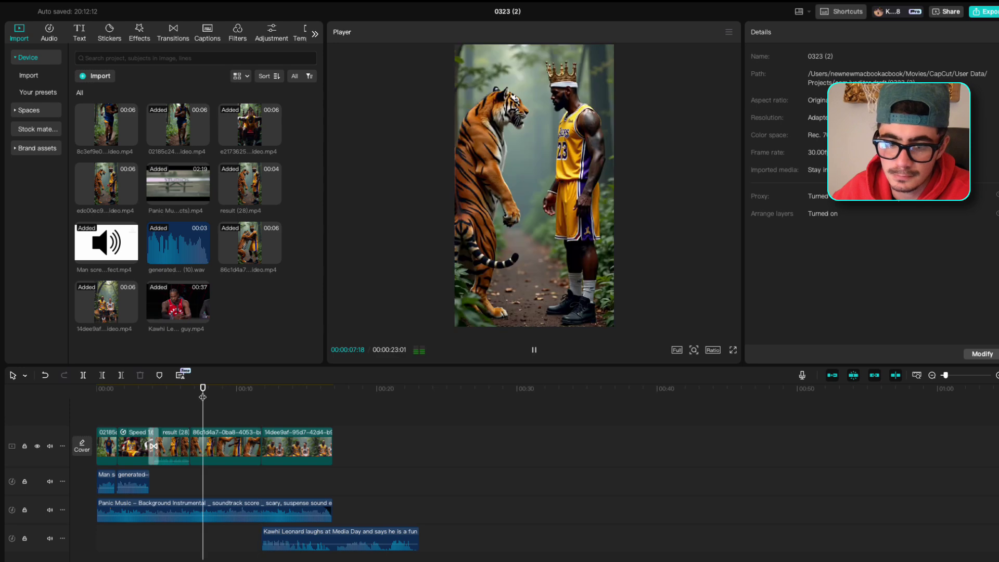
{"action": "left_click", "coordinate": [214, 442]}
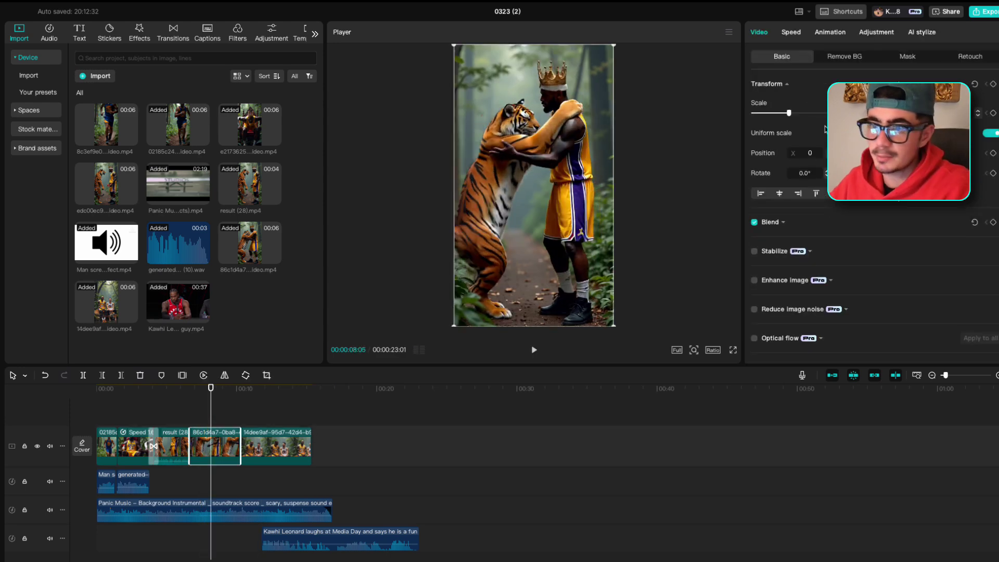
{"action": "left_click", "coordinate": [794, 38]}
{"action": "left_click_drag", "start_coordinate": [798, 102], "coordinate": [804, 99]}
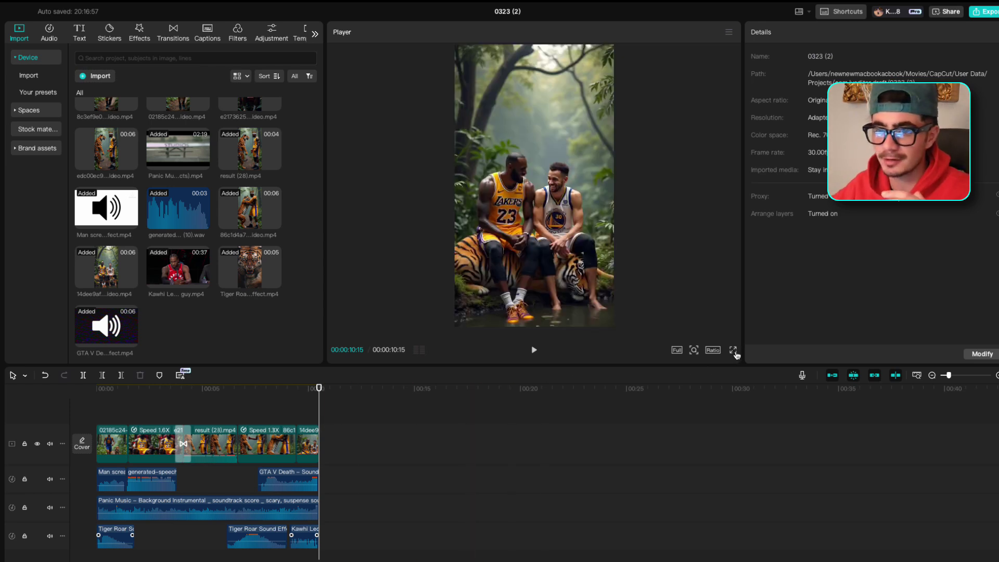
- Play the edited video in full screen and return to the editor
{"action": "left_click", "coordinate": [733, 351]}
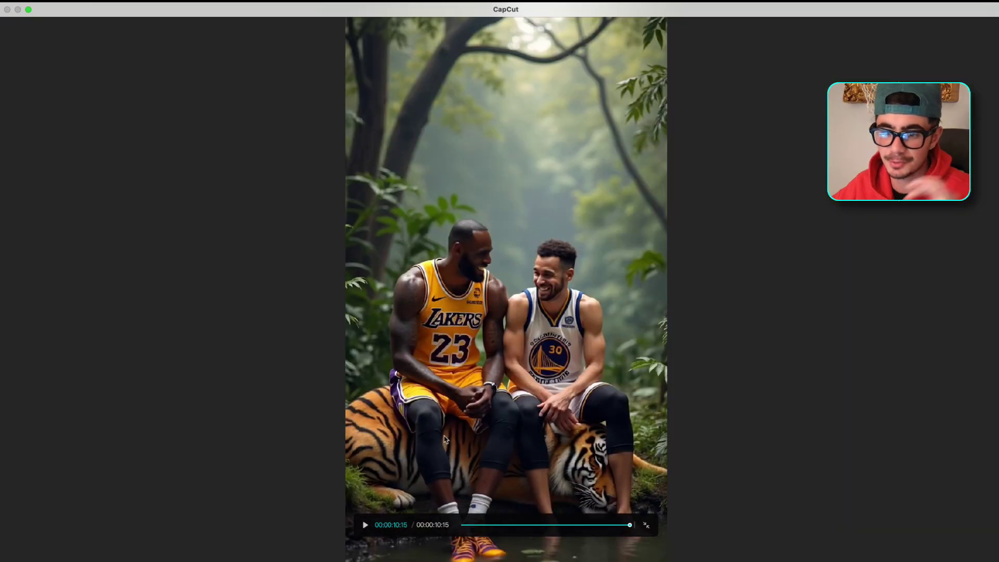
{"action": "left_click", "coordinate": [364, 525]}
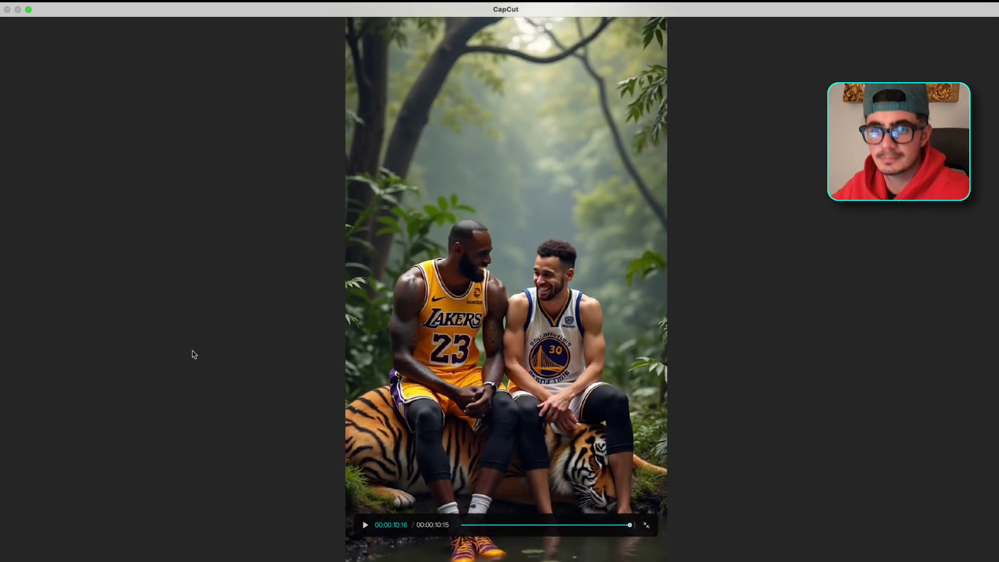
{"action": "key", "text": "Escape"}
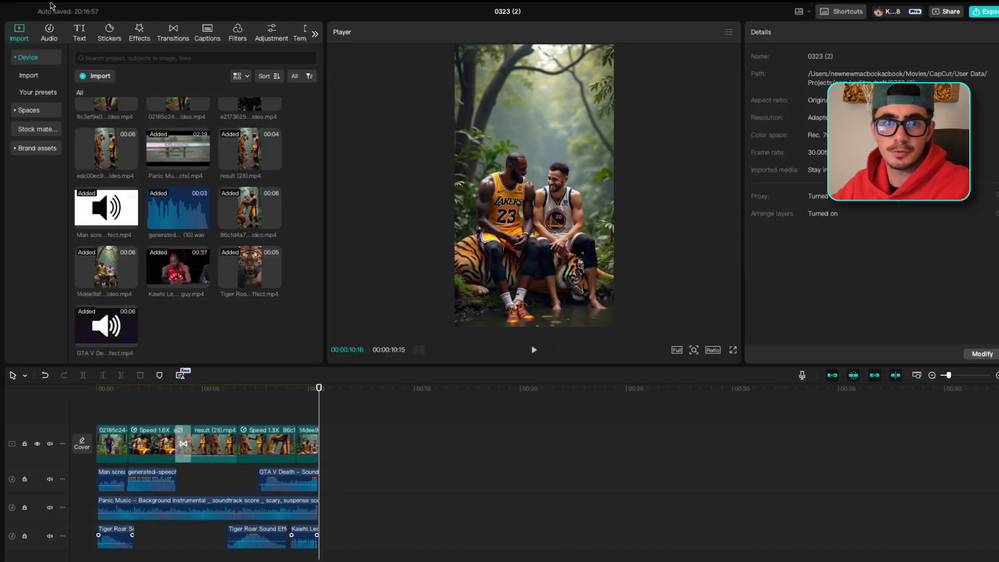
- Watch the LeBron and tiger reel on Instagram in Chrome, and replay the CapCut edit in full screen for comparison
{"action": "left_click", "coordinate": [29, 23]}
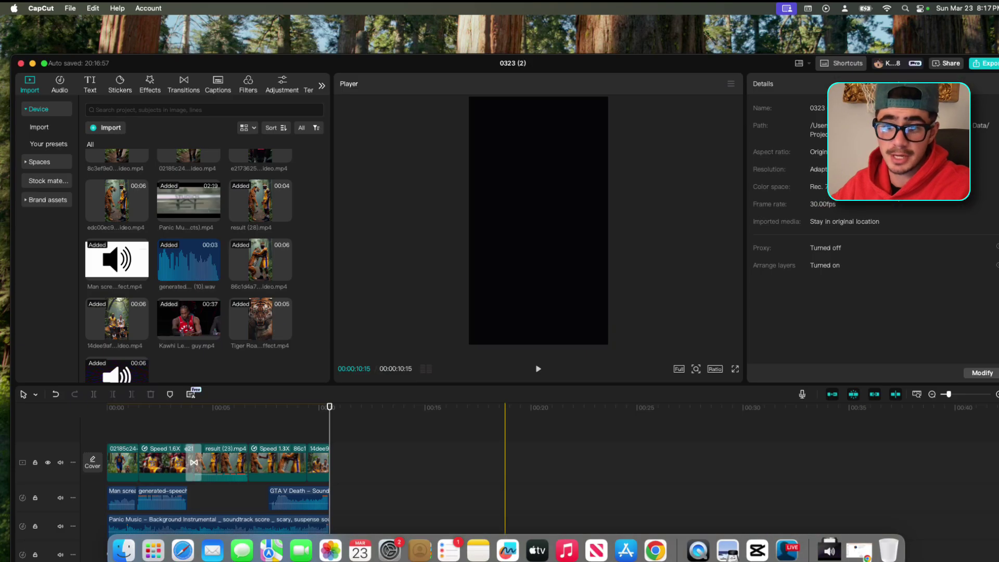
{"action": "left_click", "coordinate": [655, 550]}
{"action": "left_click", "coordinate": [156, 74]}
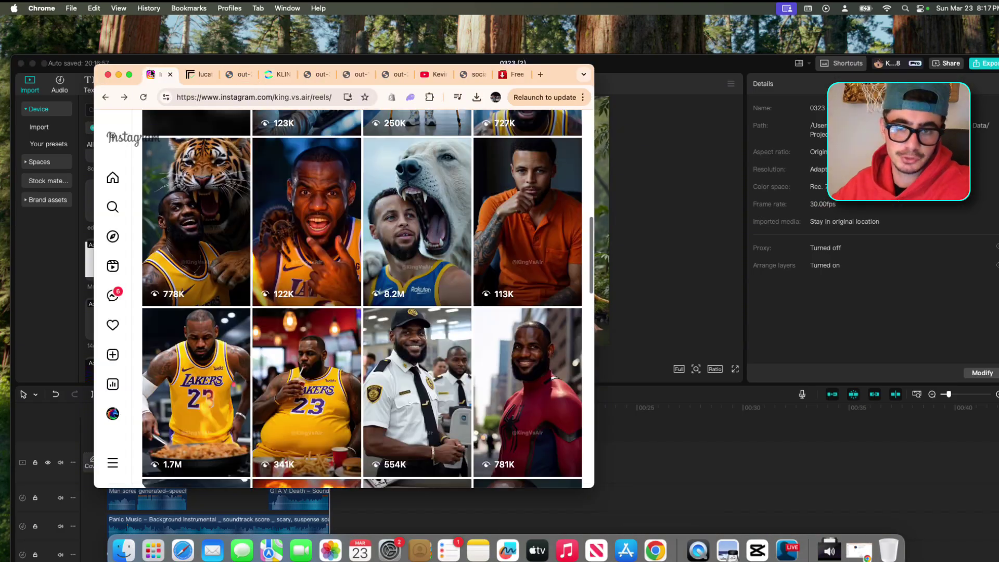
{"action": "left_click", "coordinate": [203, 244]}
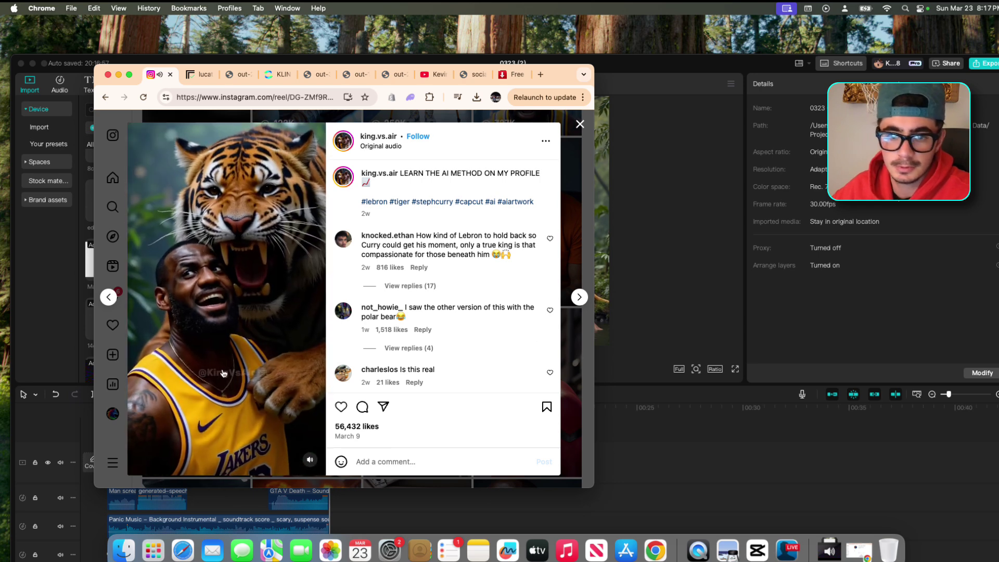
{"action": "left_click", "coordinate": [671, 237]}
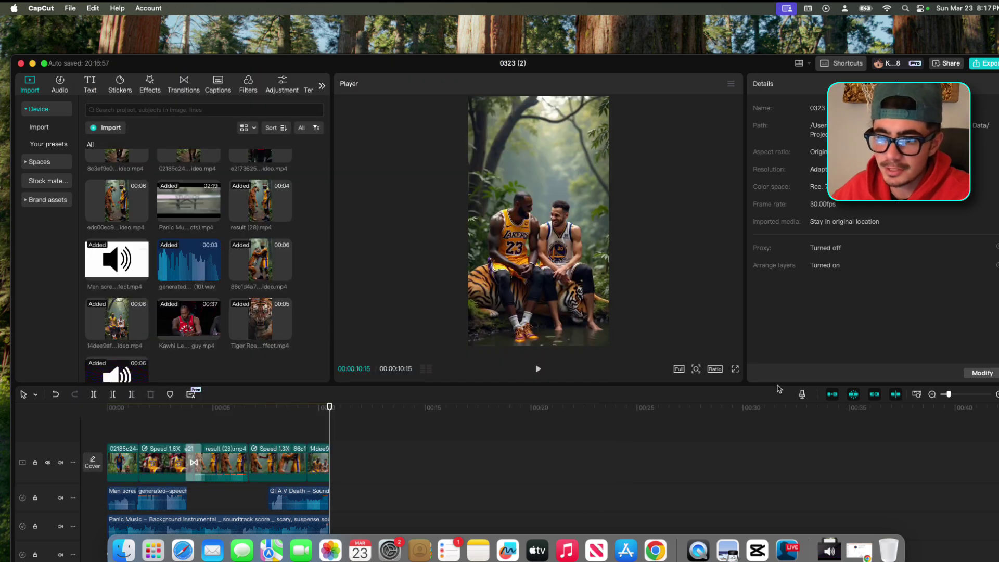
{"action": "left_click", "coordinate": [736, 369]}
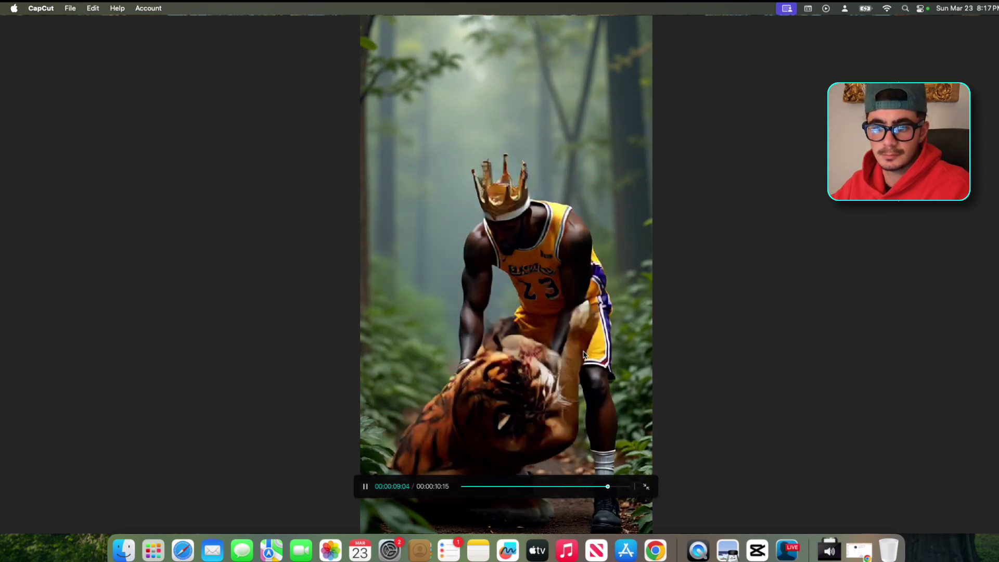
{"action": "key", "text": "Escape"}
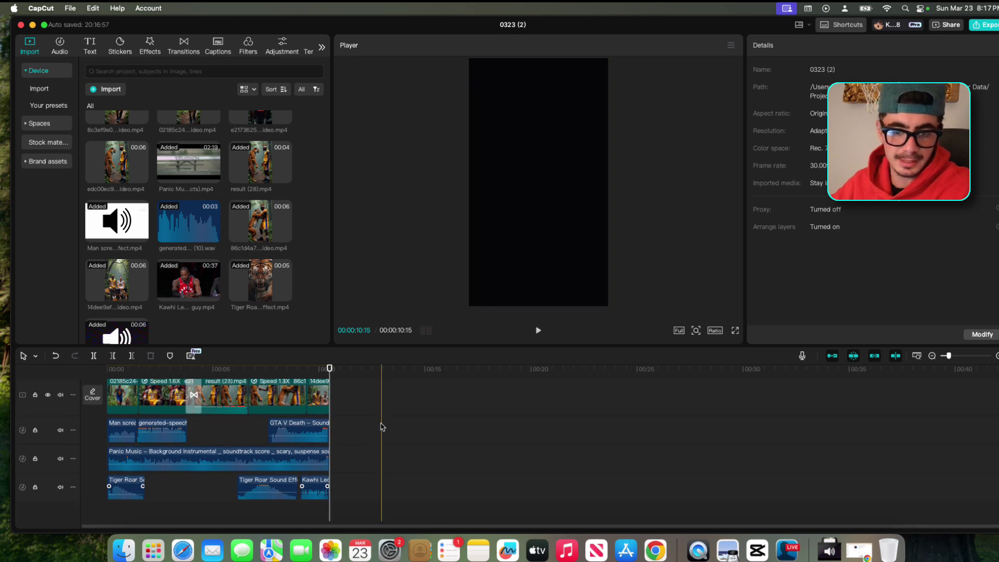
- Replace the Panic Music track with "Suspenseful Chase & Action Music", running from the start to the end of the last clip
{"action": "left_click", "coordinate": [269, 457]}
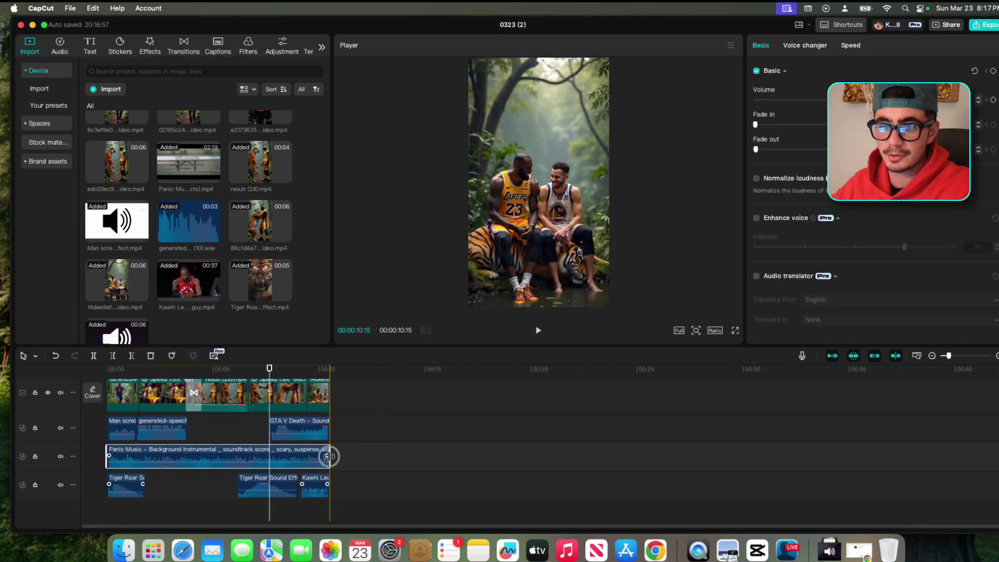
{"action": "left_click_drag", "start_coordinate": [327, 457], "coordinate": [502, 464]}
{"action": "left_click_drag", "start_coordinate": [329, 456], "coordinate": [680, 457]}
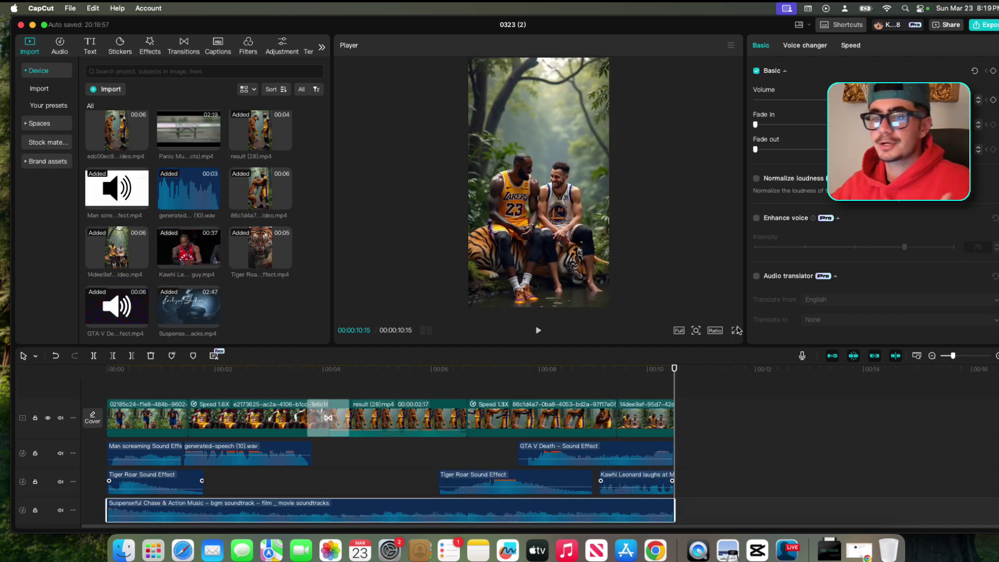
- Watch the edit with its new music in full screen, and play "viral short form video test .mp4" in QuickTime Player
{"action": "left_click", "coordinate": [737, 330]}
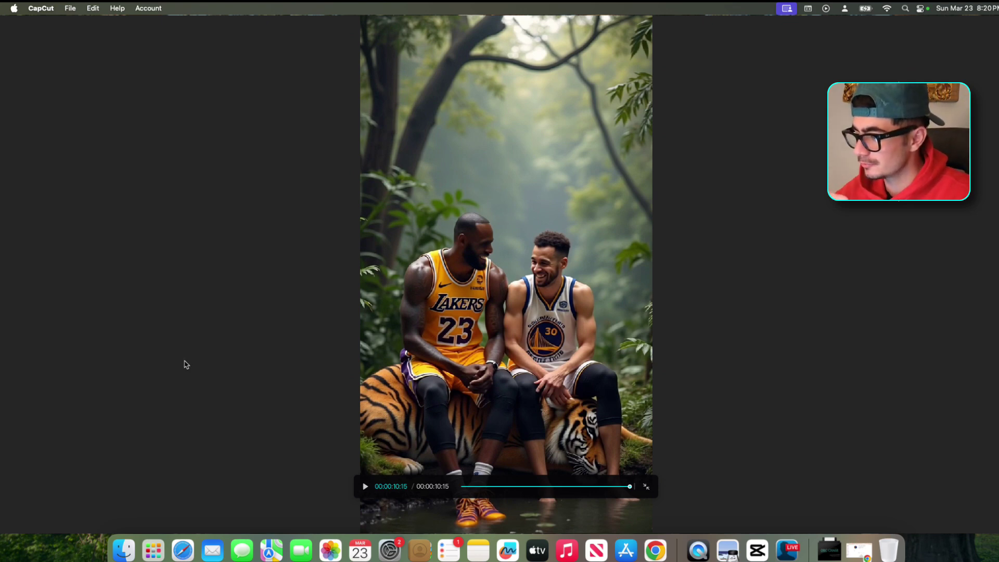
{"action": "left_click", "coordinate": [367, 486]}
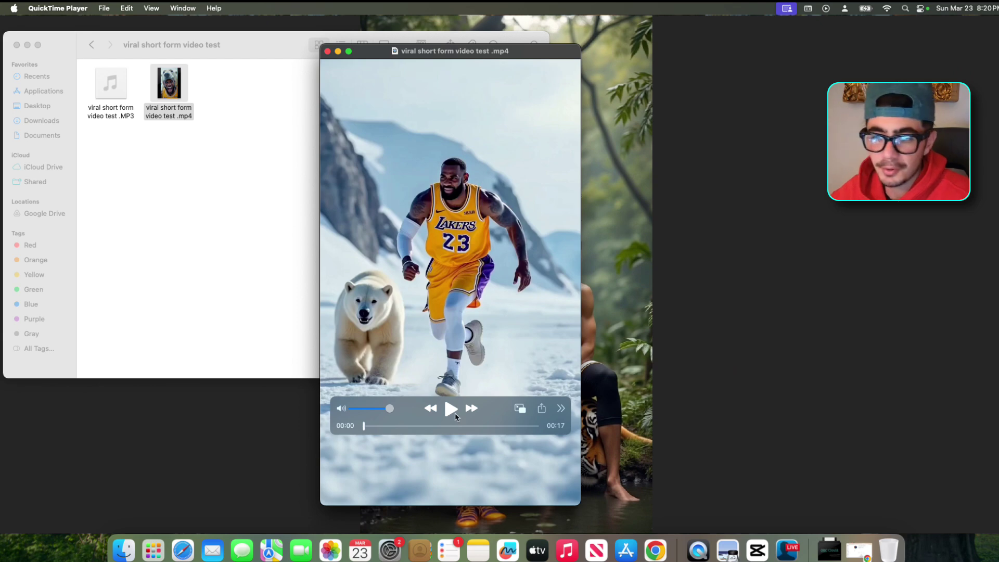
{"action": "left_click", "coordinate": [452, 411]}
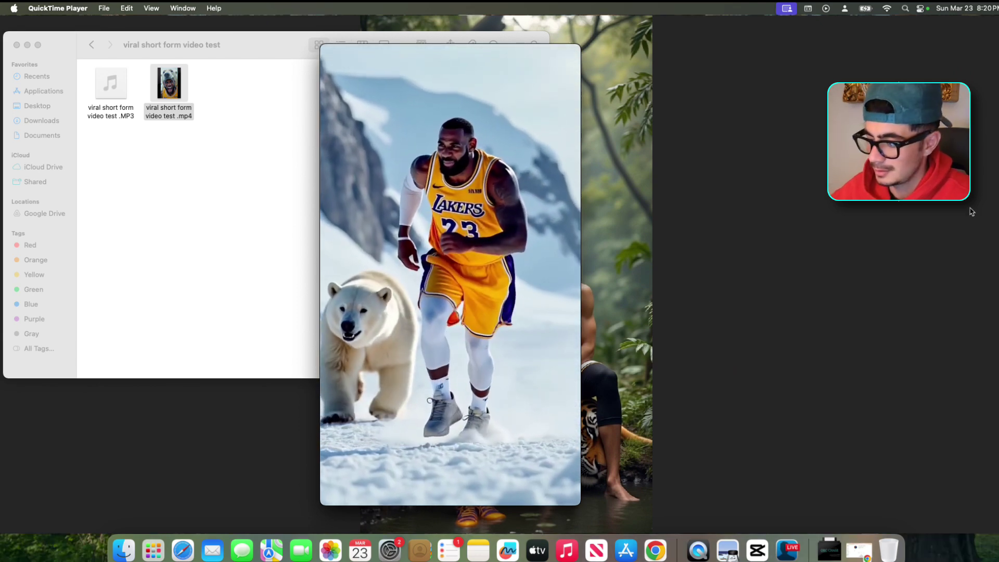